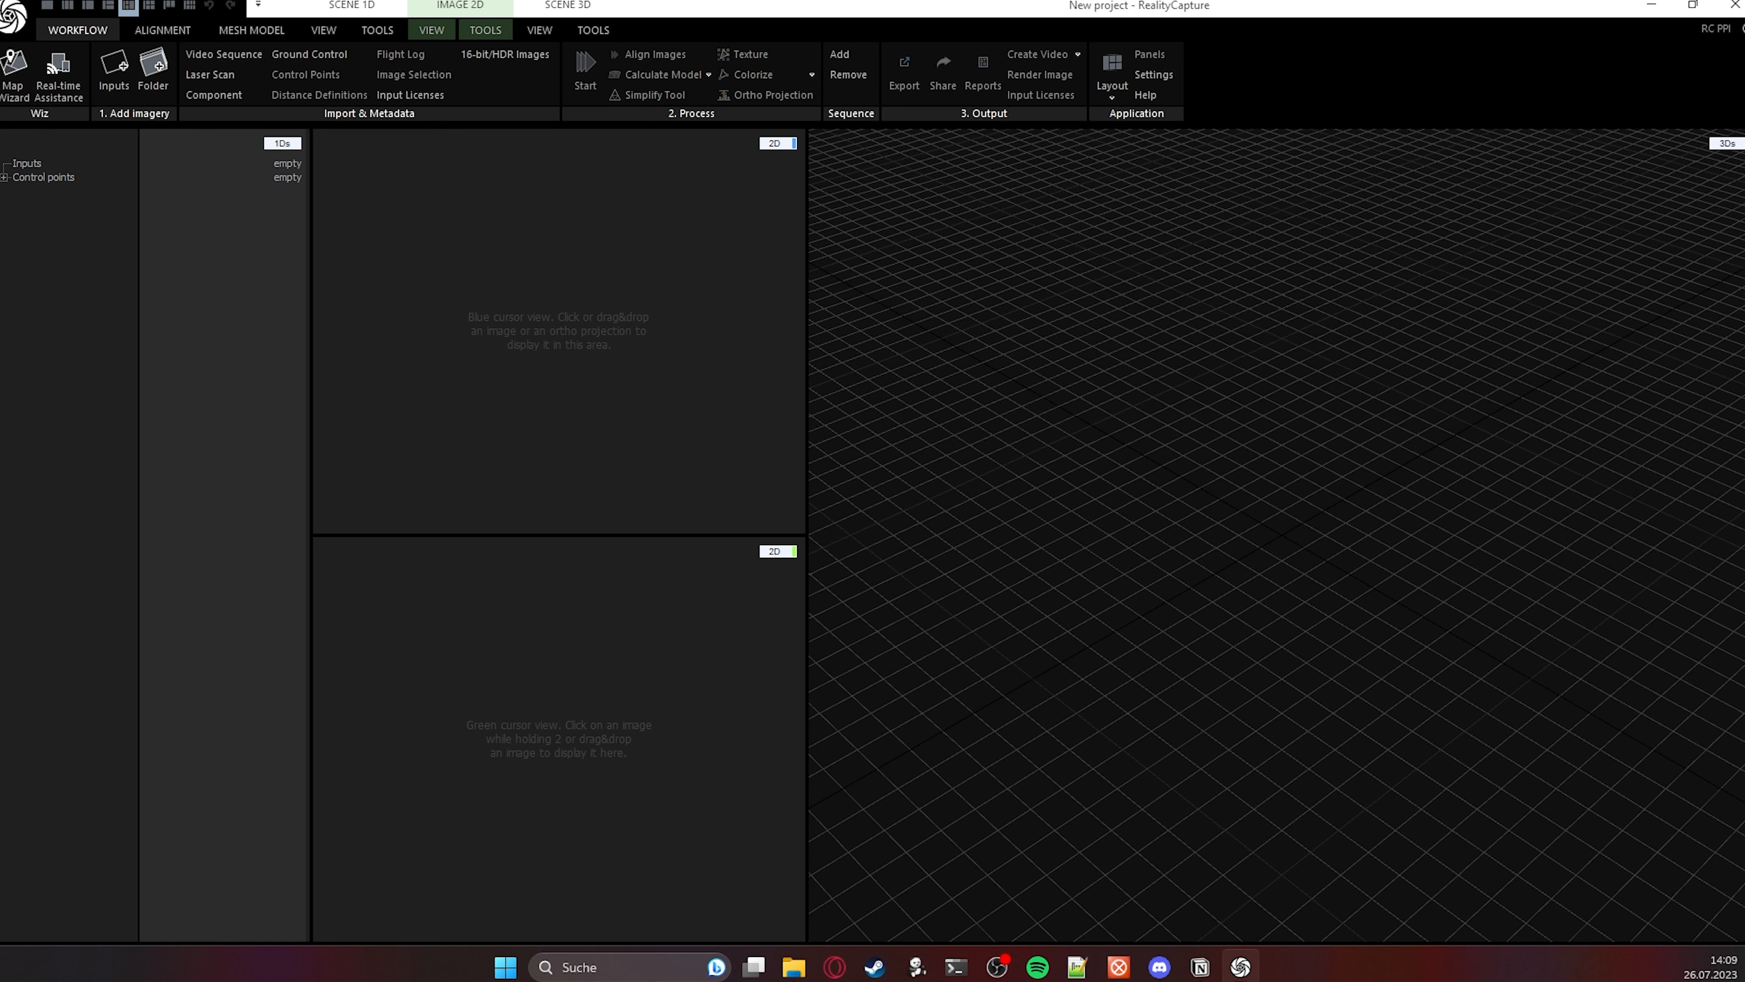
Import all the JPG photos from the QuickEdit Export folder into the project.
click(47, 6)
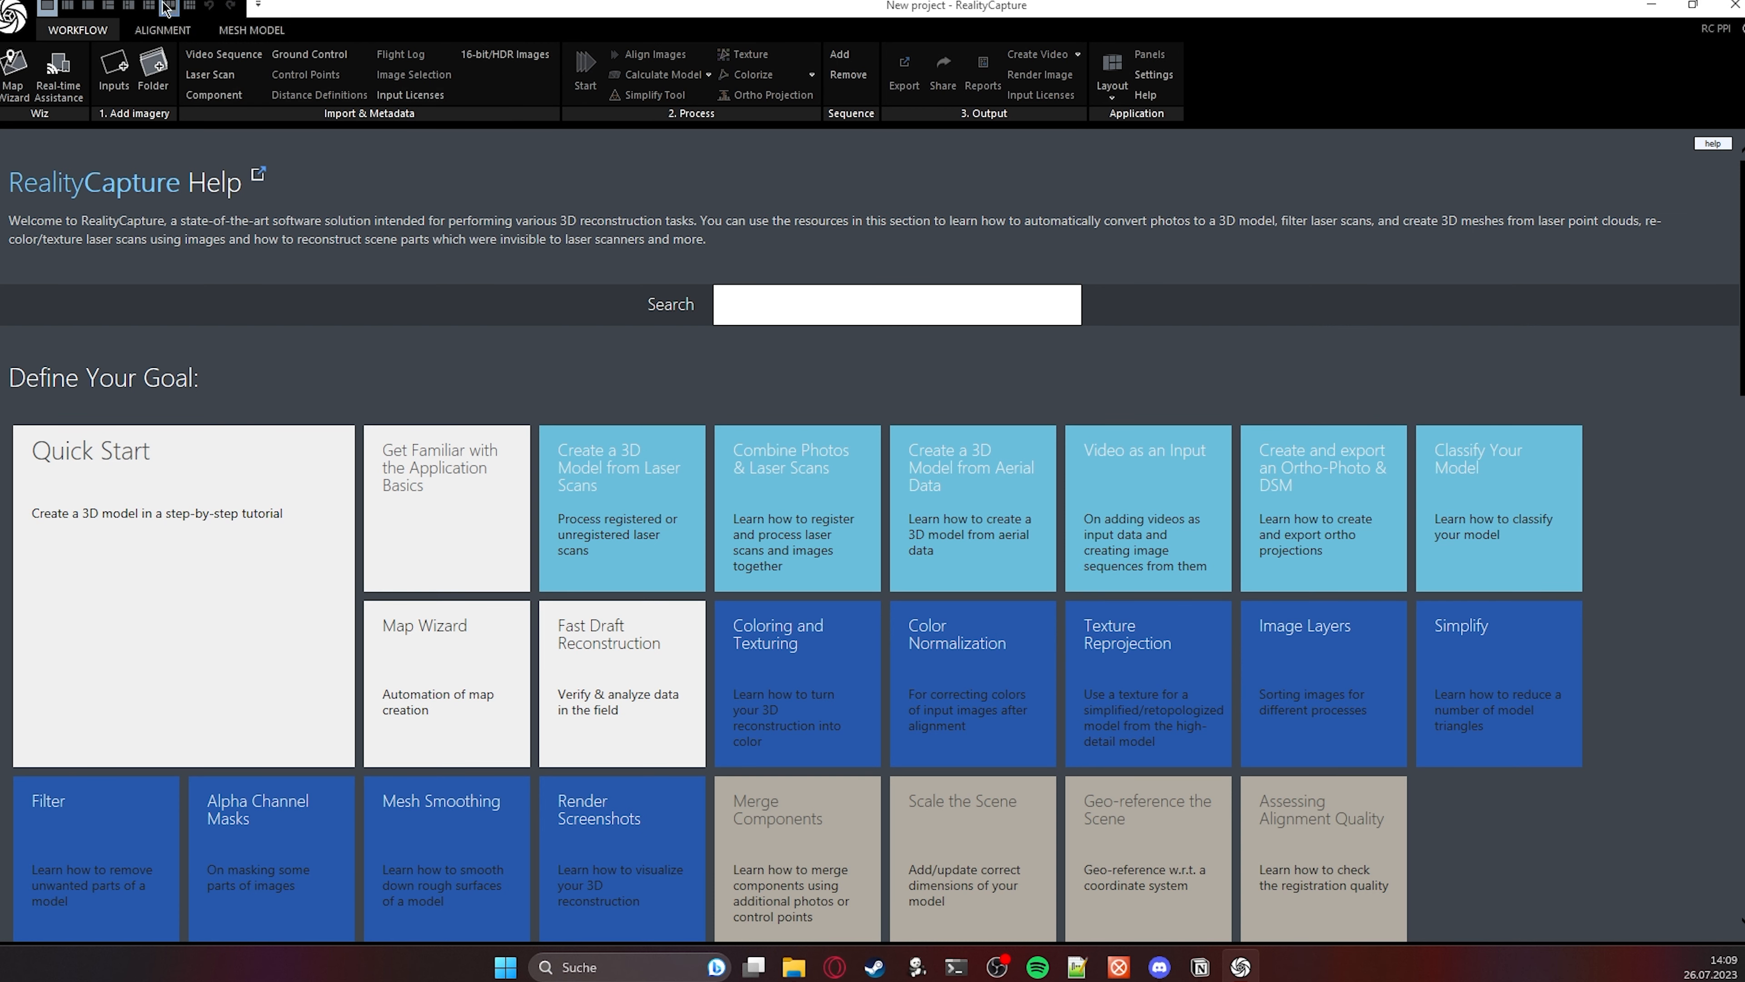
click(128, 13)
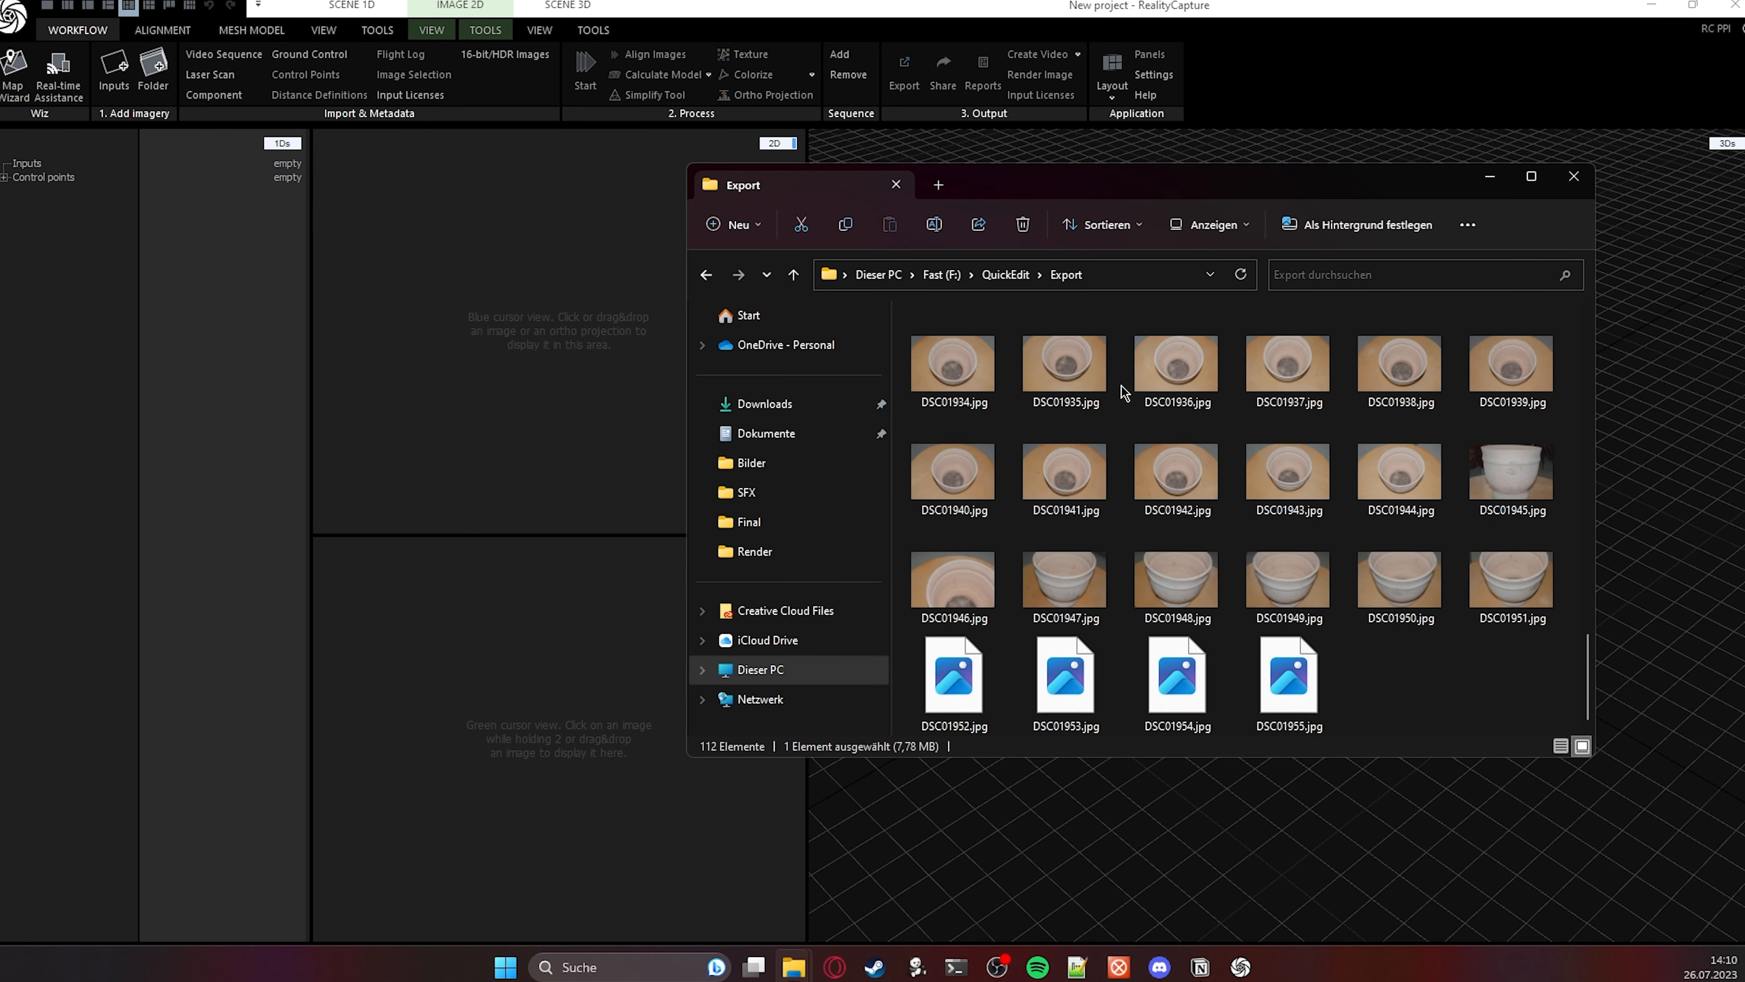
click(1252, 585)
key(ctrl+a)
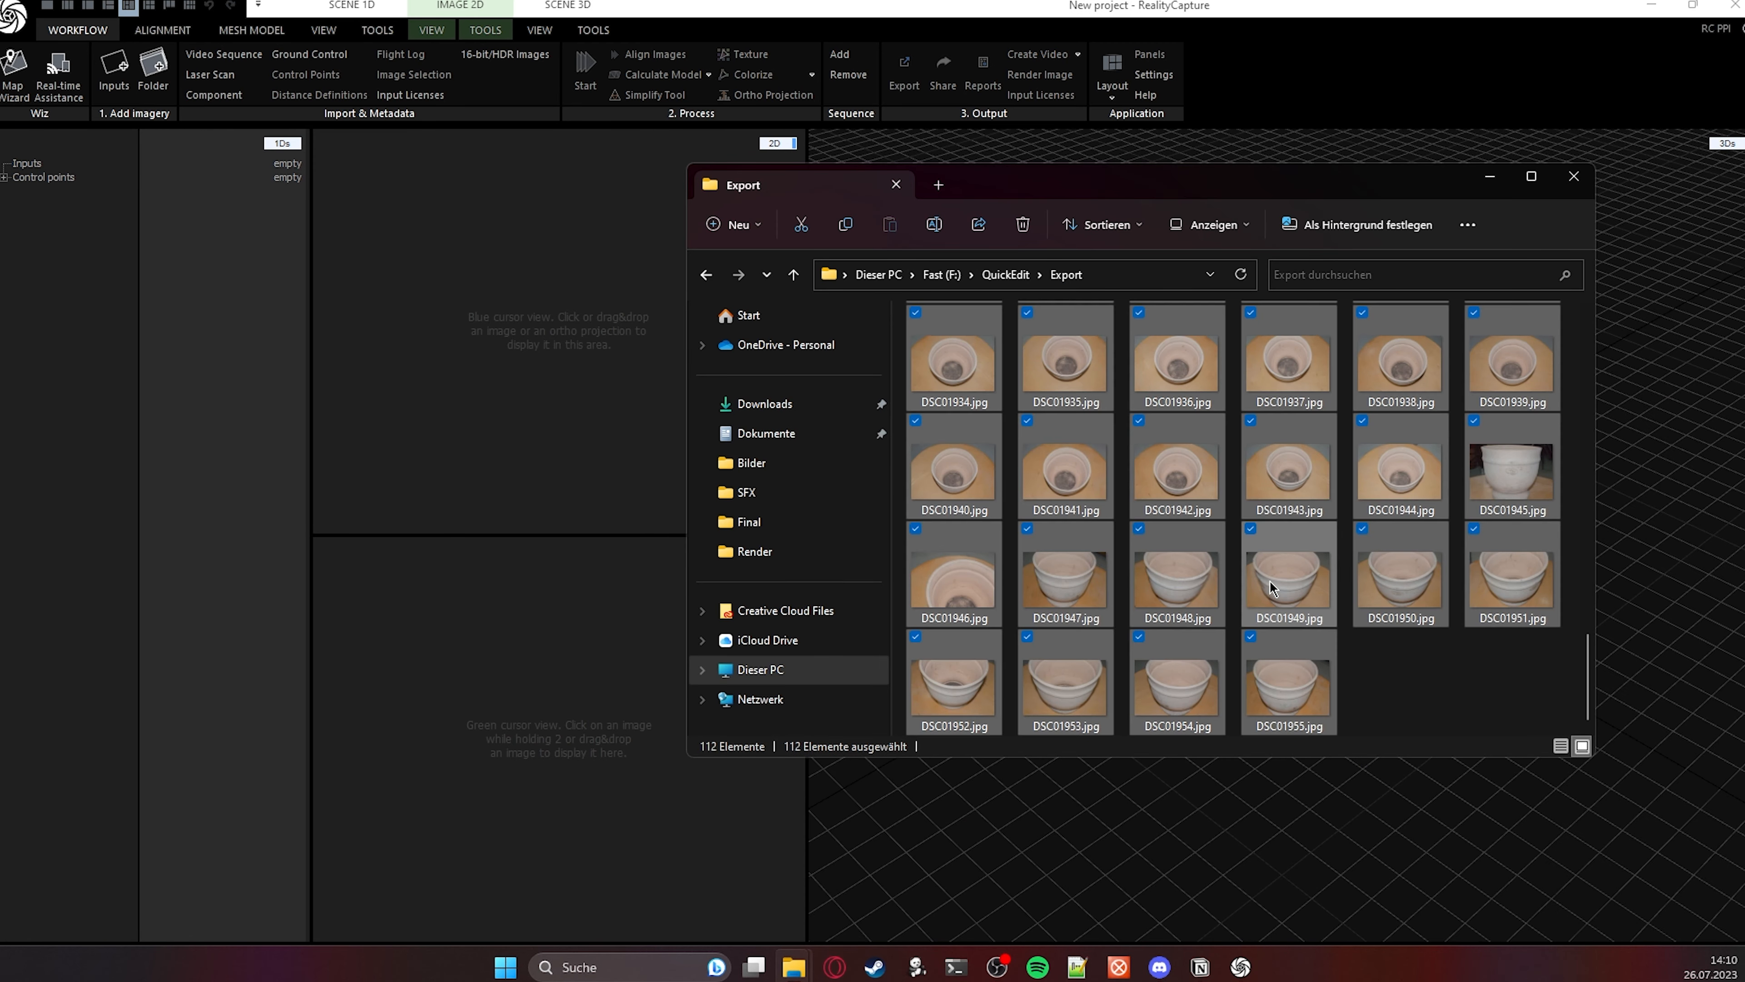
scroll(1269, 580, up, 1)
drag(1250, 581, 82, 363)
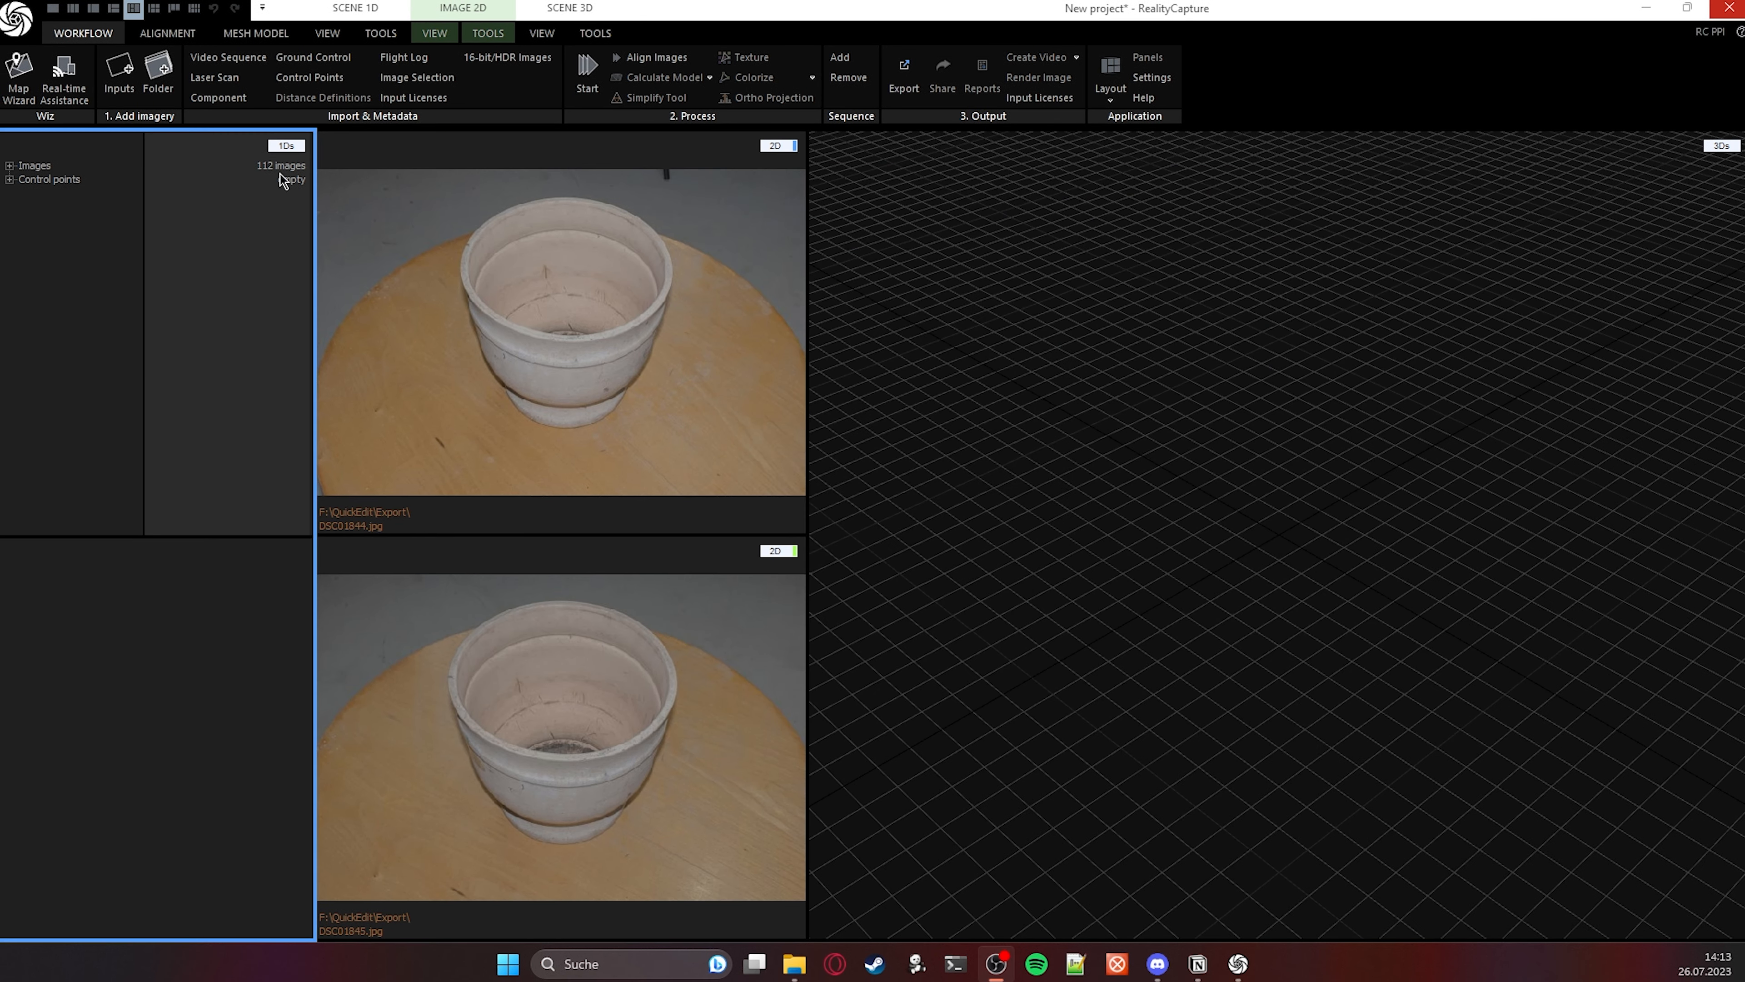
Group the camera calibrations of all imported images by their Exif data.
click(33, 167)
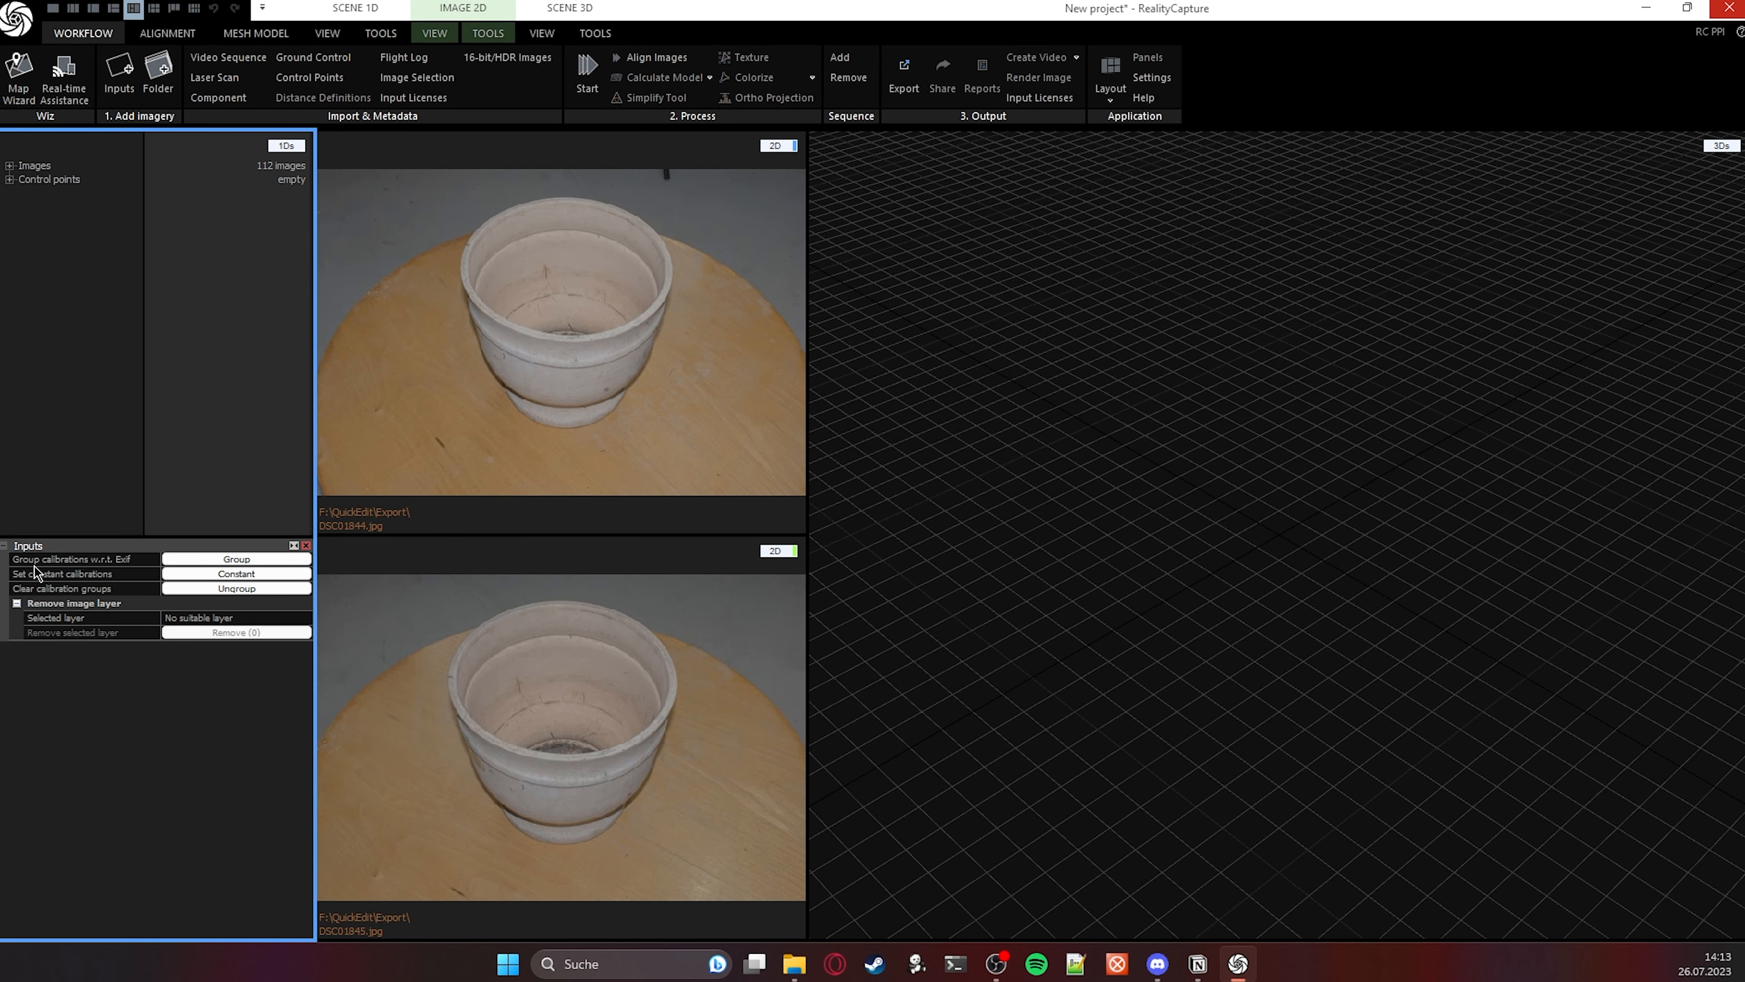
click(234, 559)
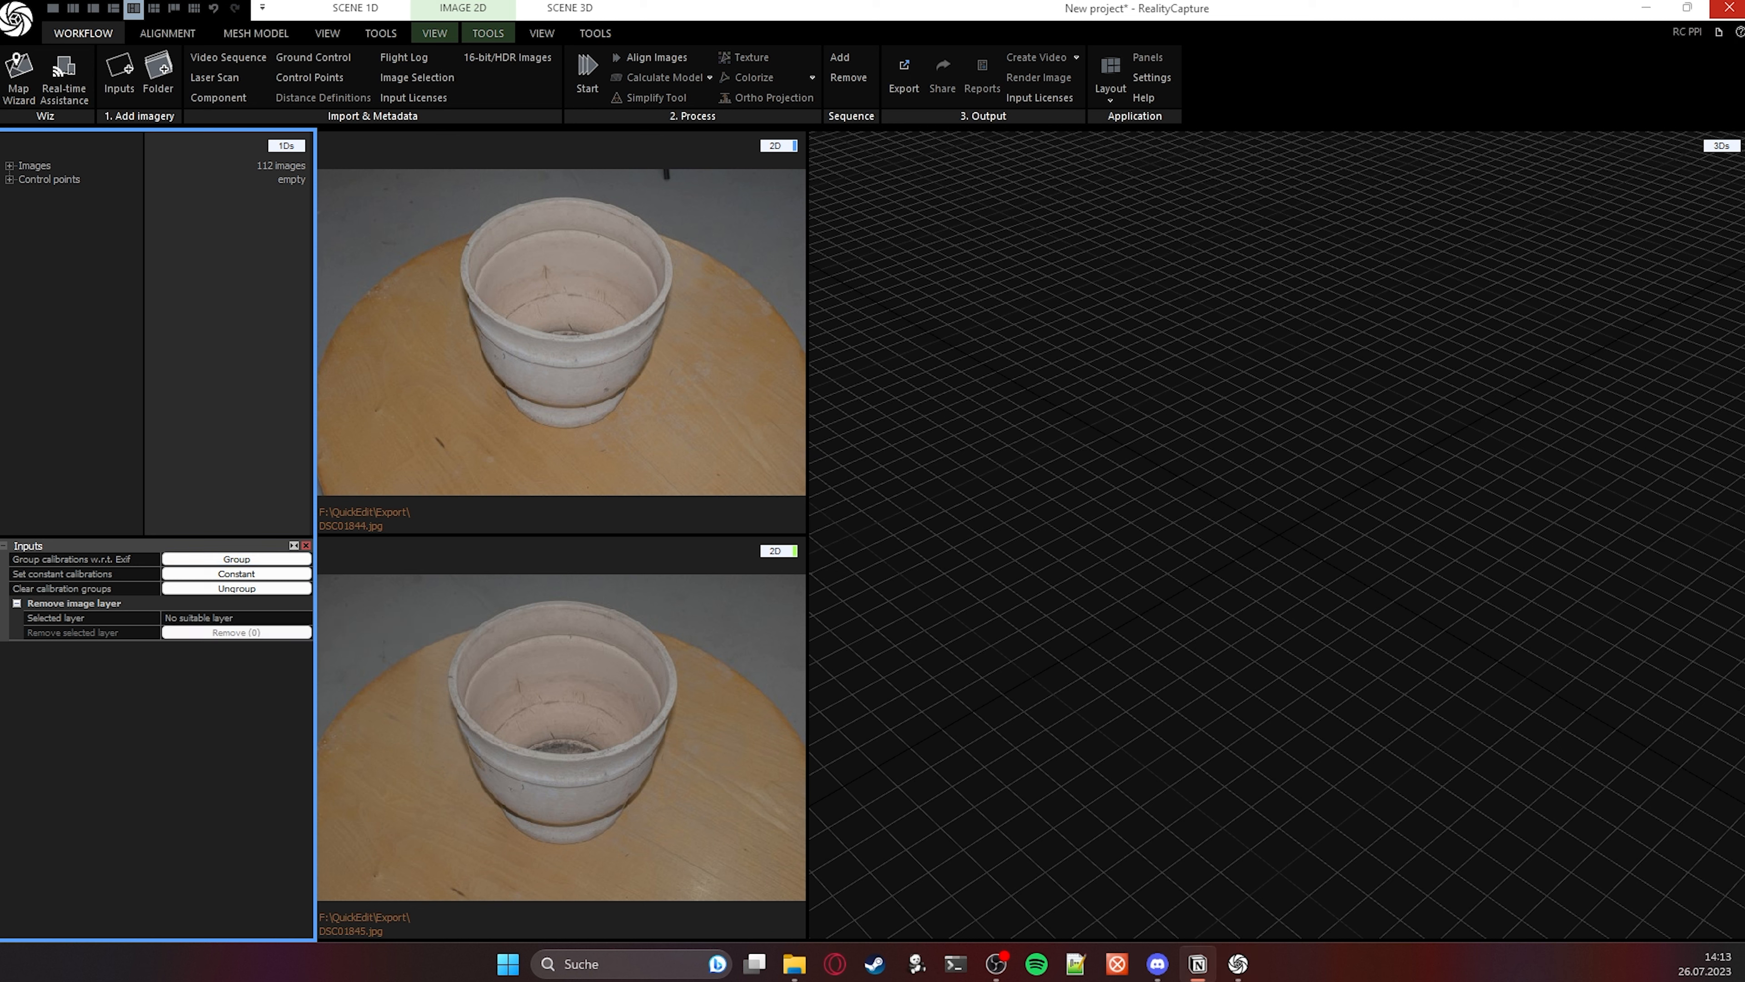
Set the image overlap to Low in the alignment settings and align the images.
click(171, 34)
click(236, 101)
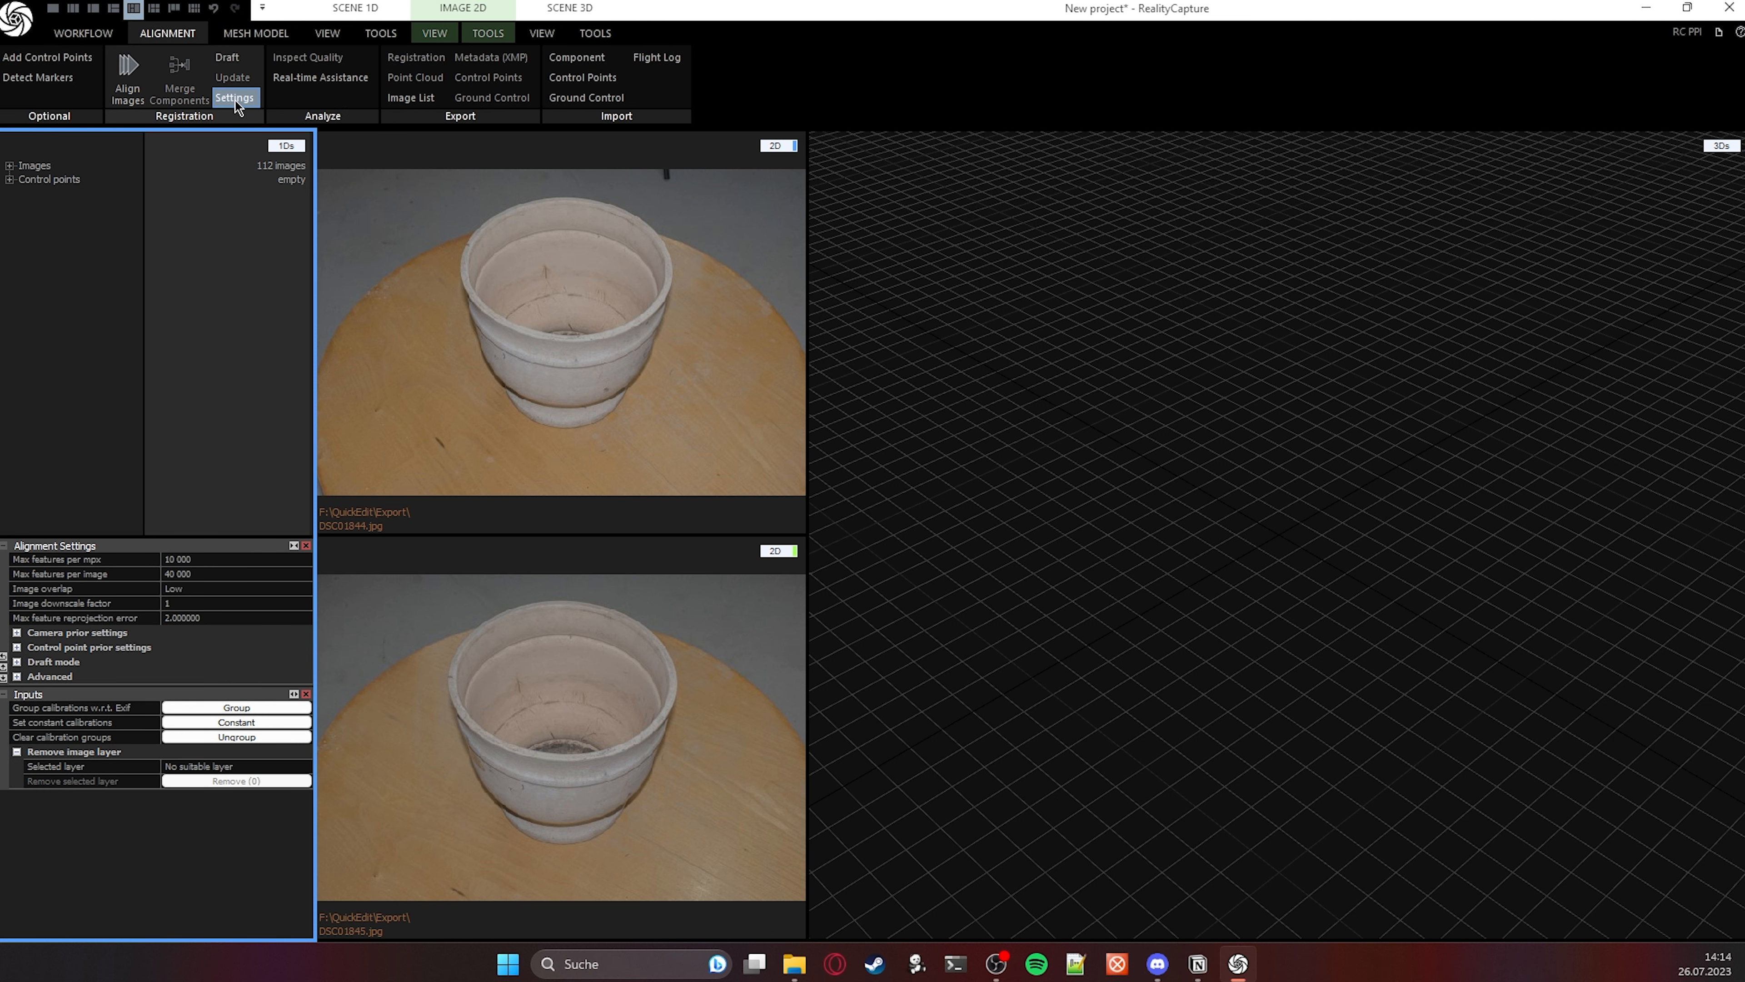
click(211, 588)
click(305, 593)
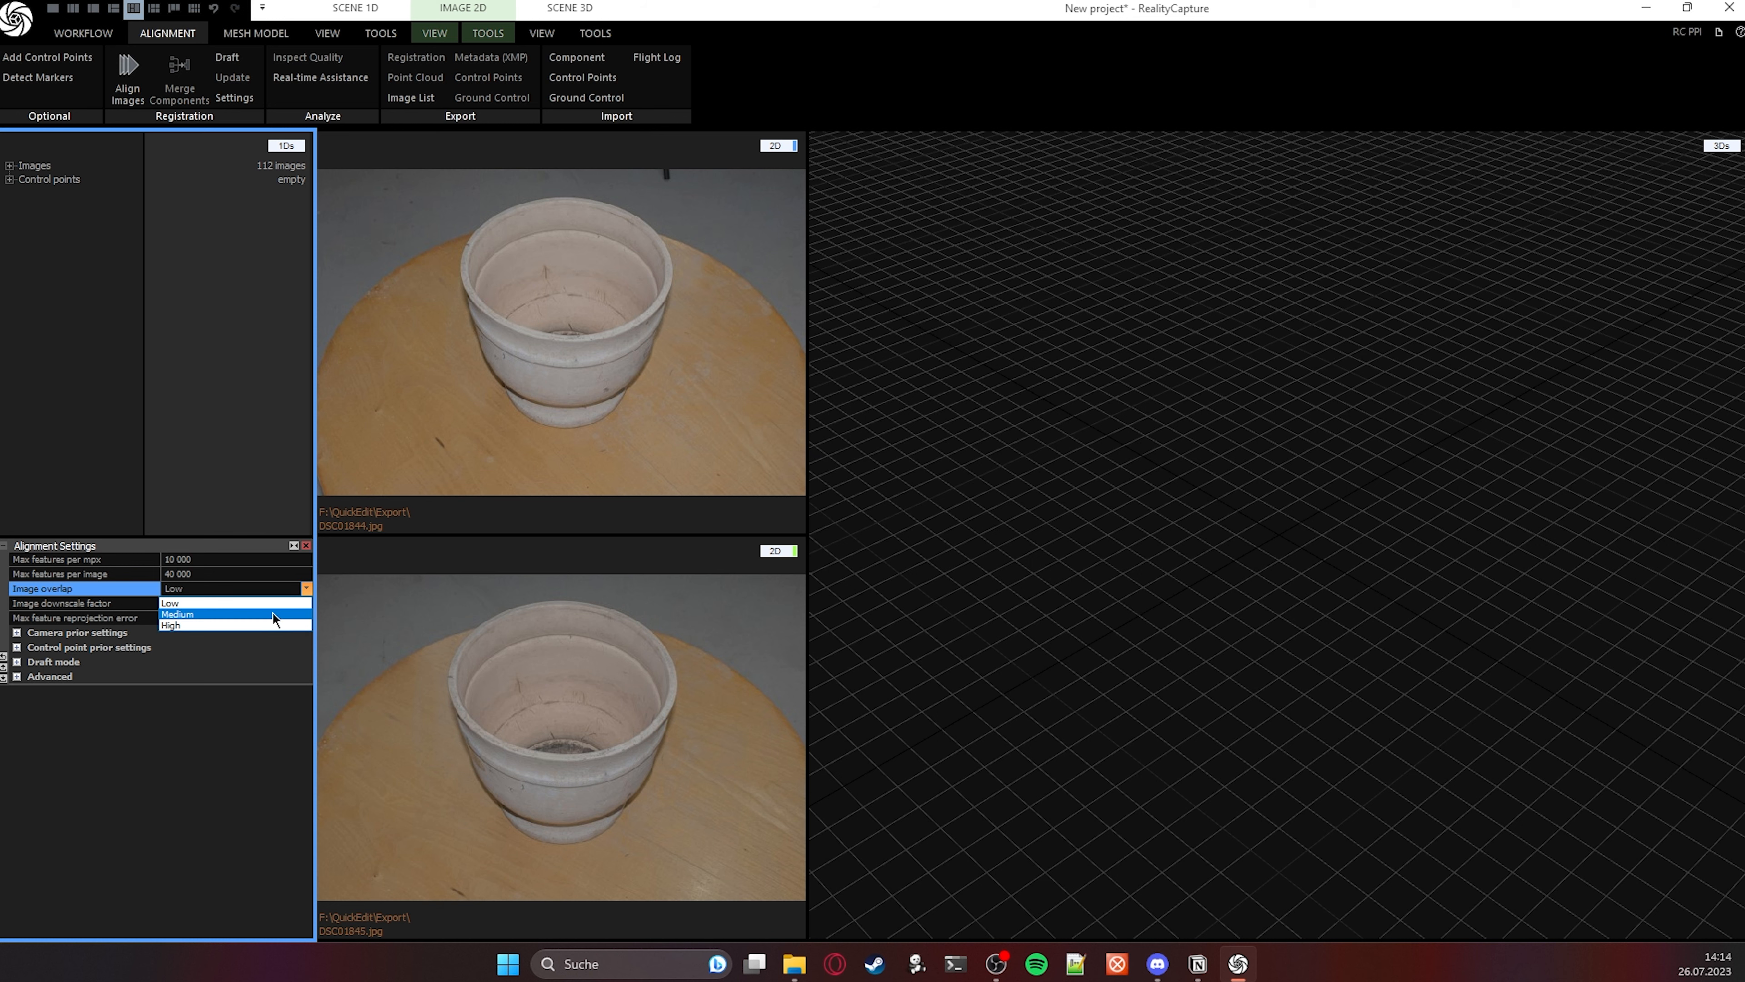
click(273, 613)
click(305, 591)
click(274, 603)
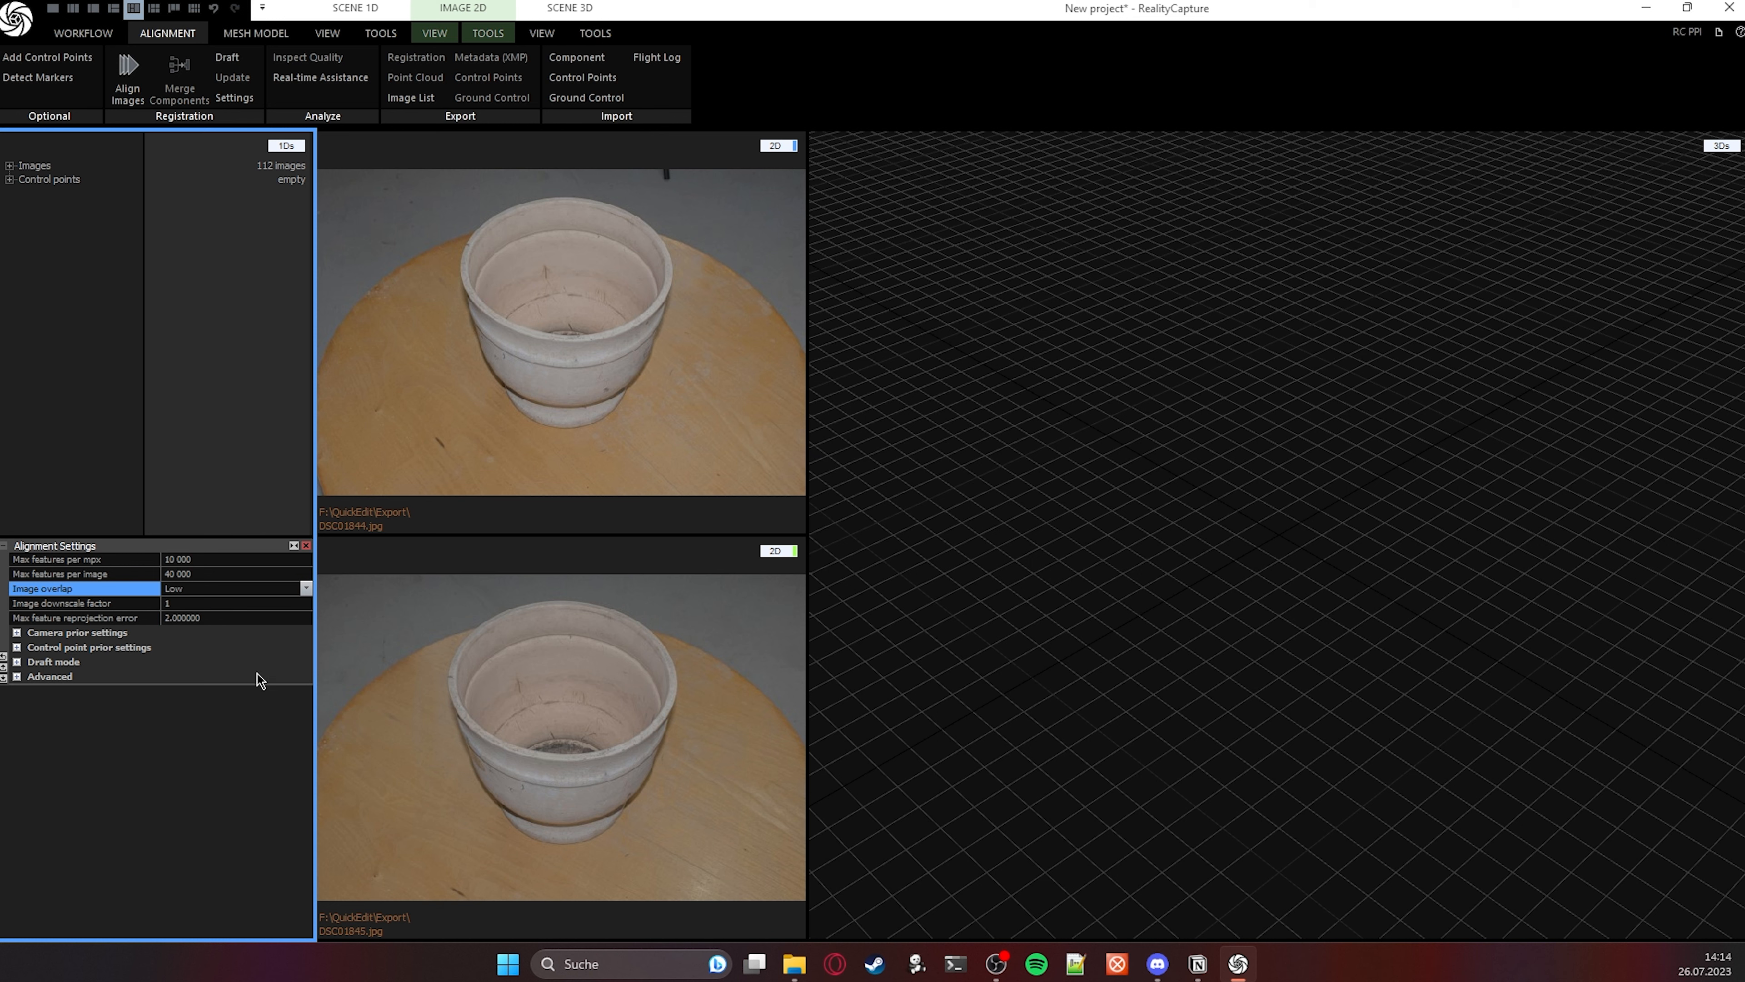
click(137, 88)
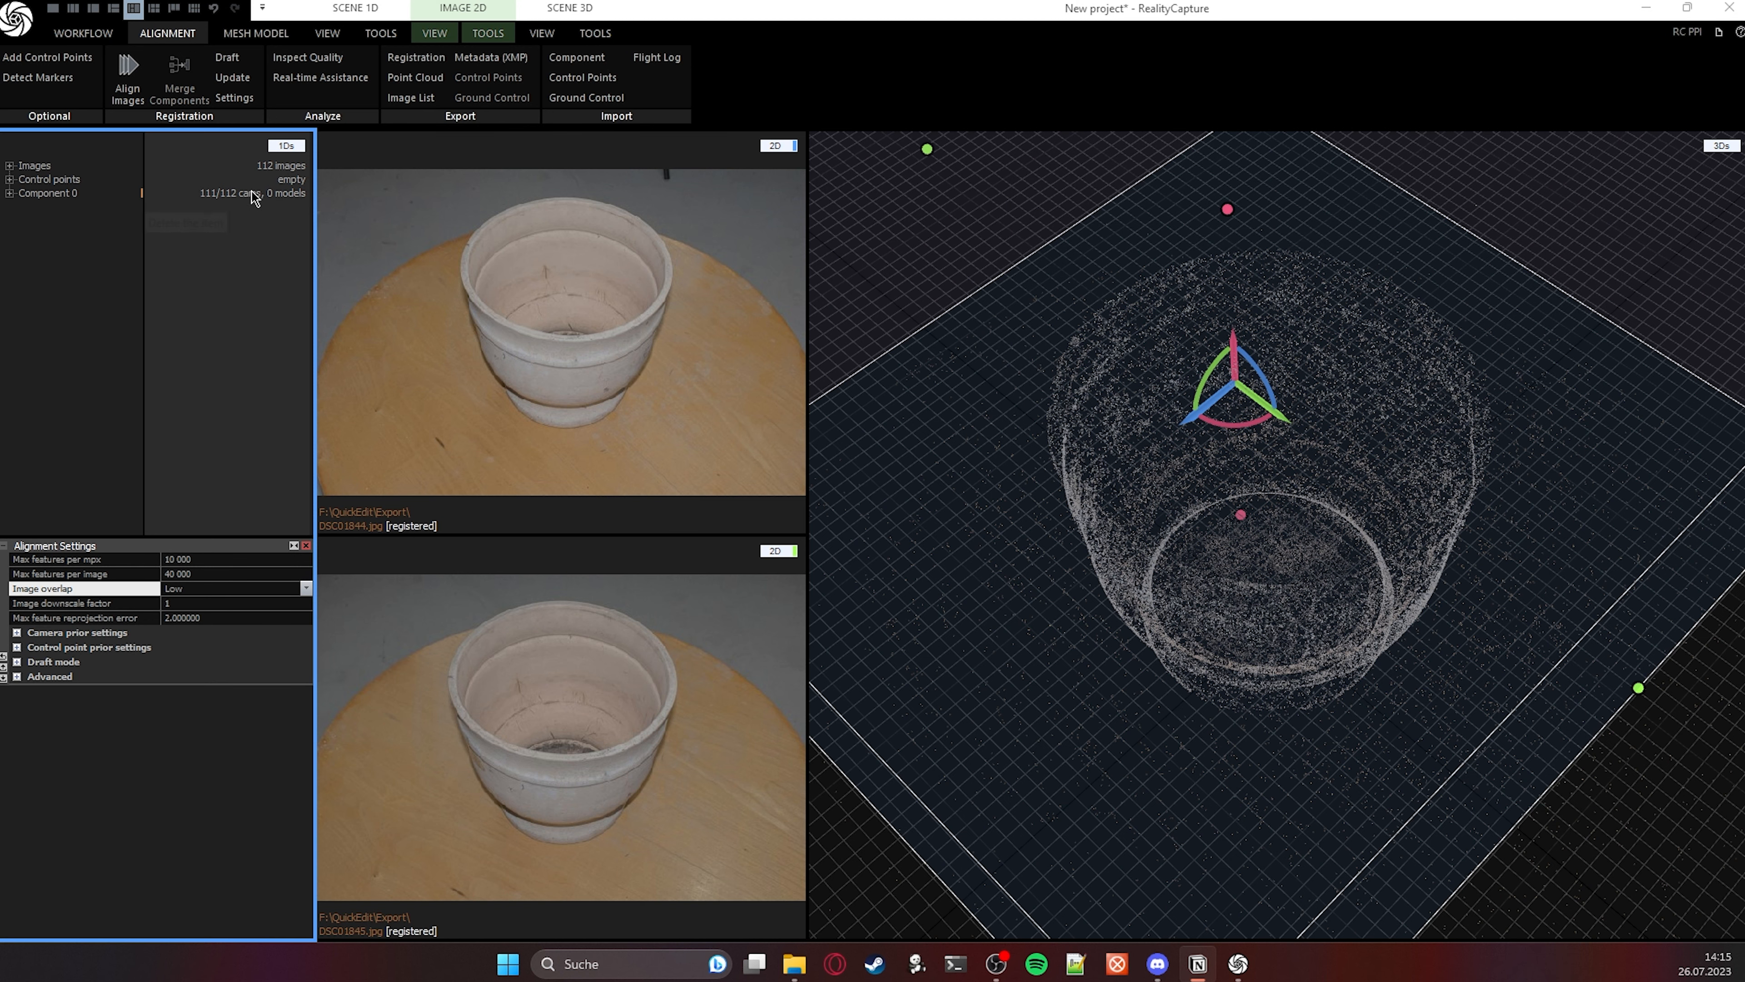
Set the detector sensitivity to High in the advanced alignment settings.
click(17, 676)
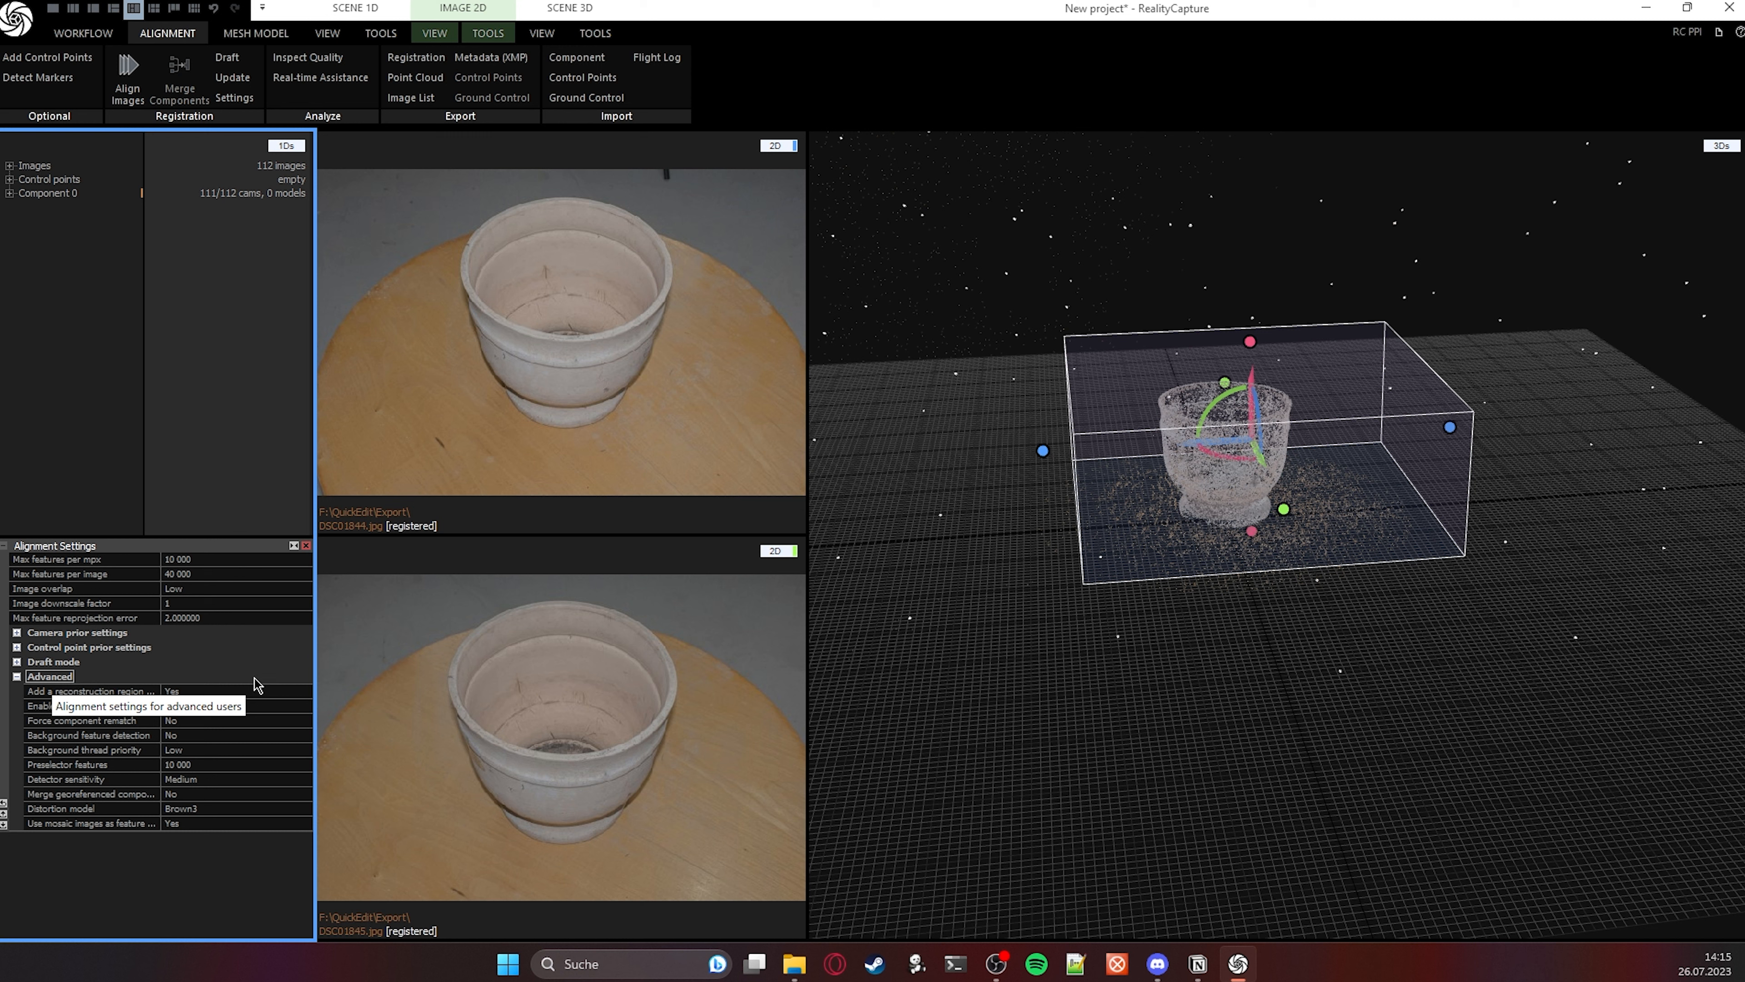
click(206, 763)
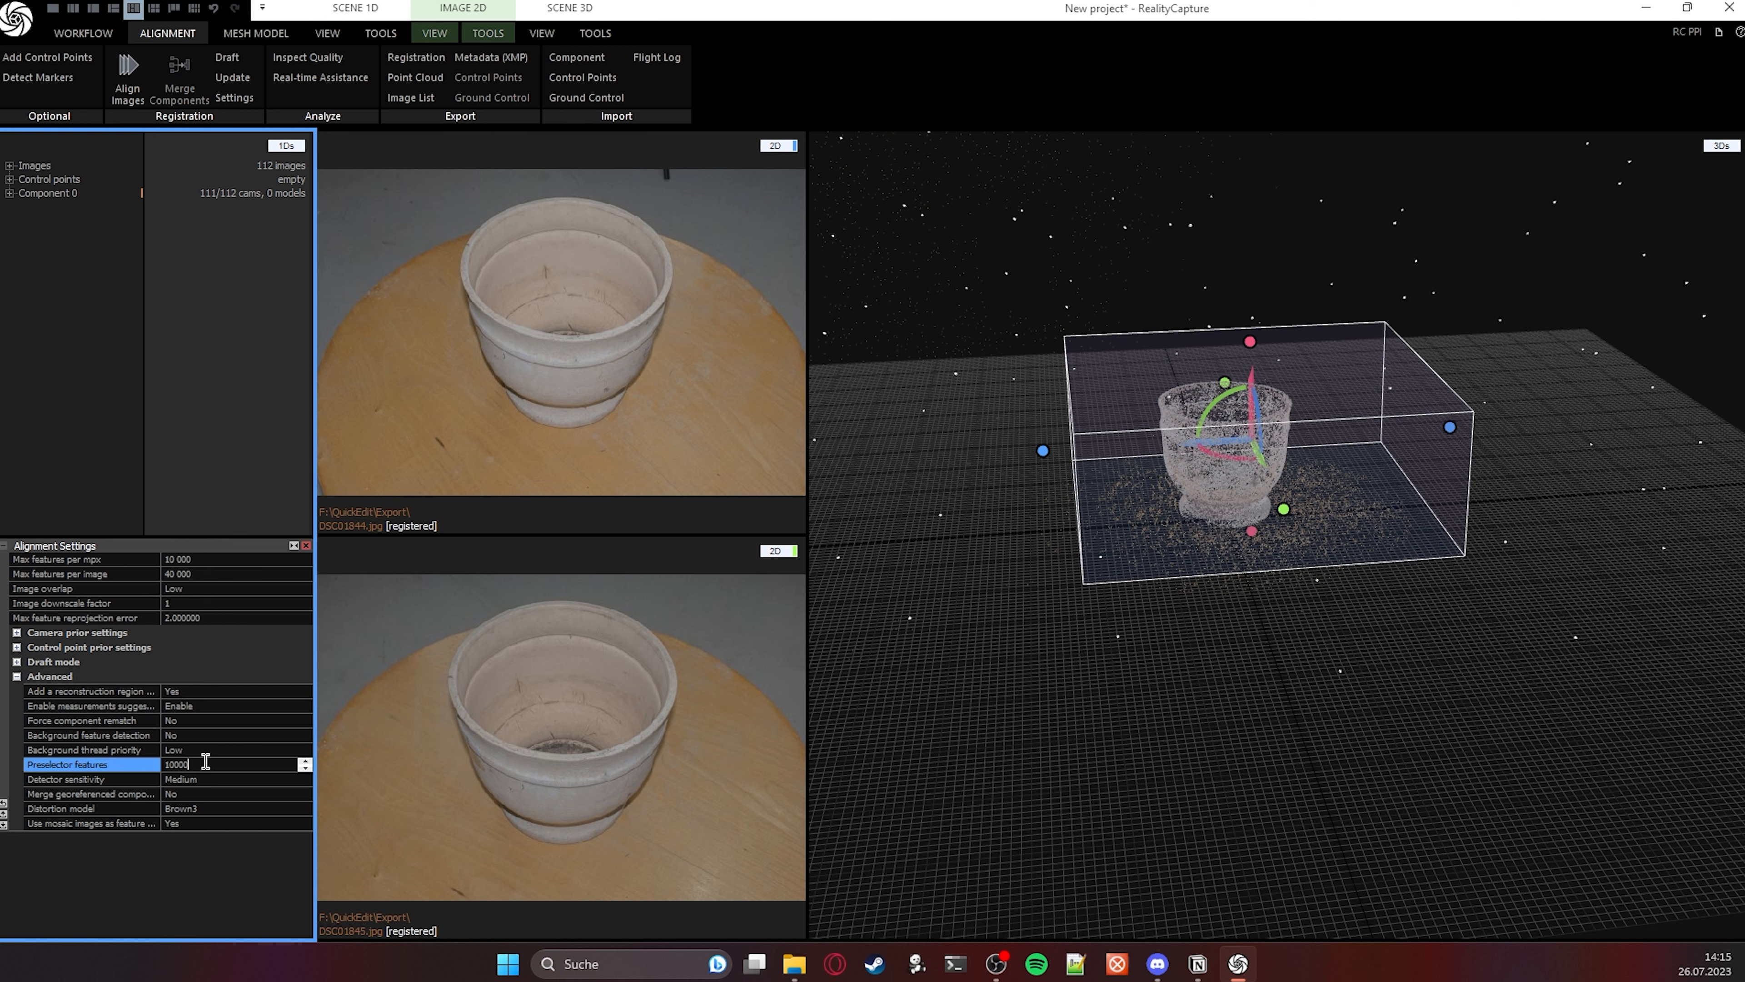
click(222, 779)
click(305, 778)
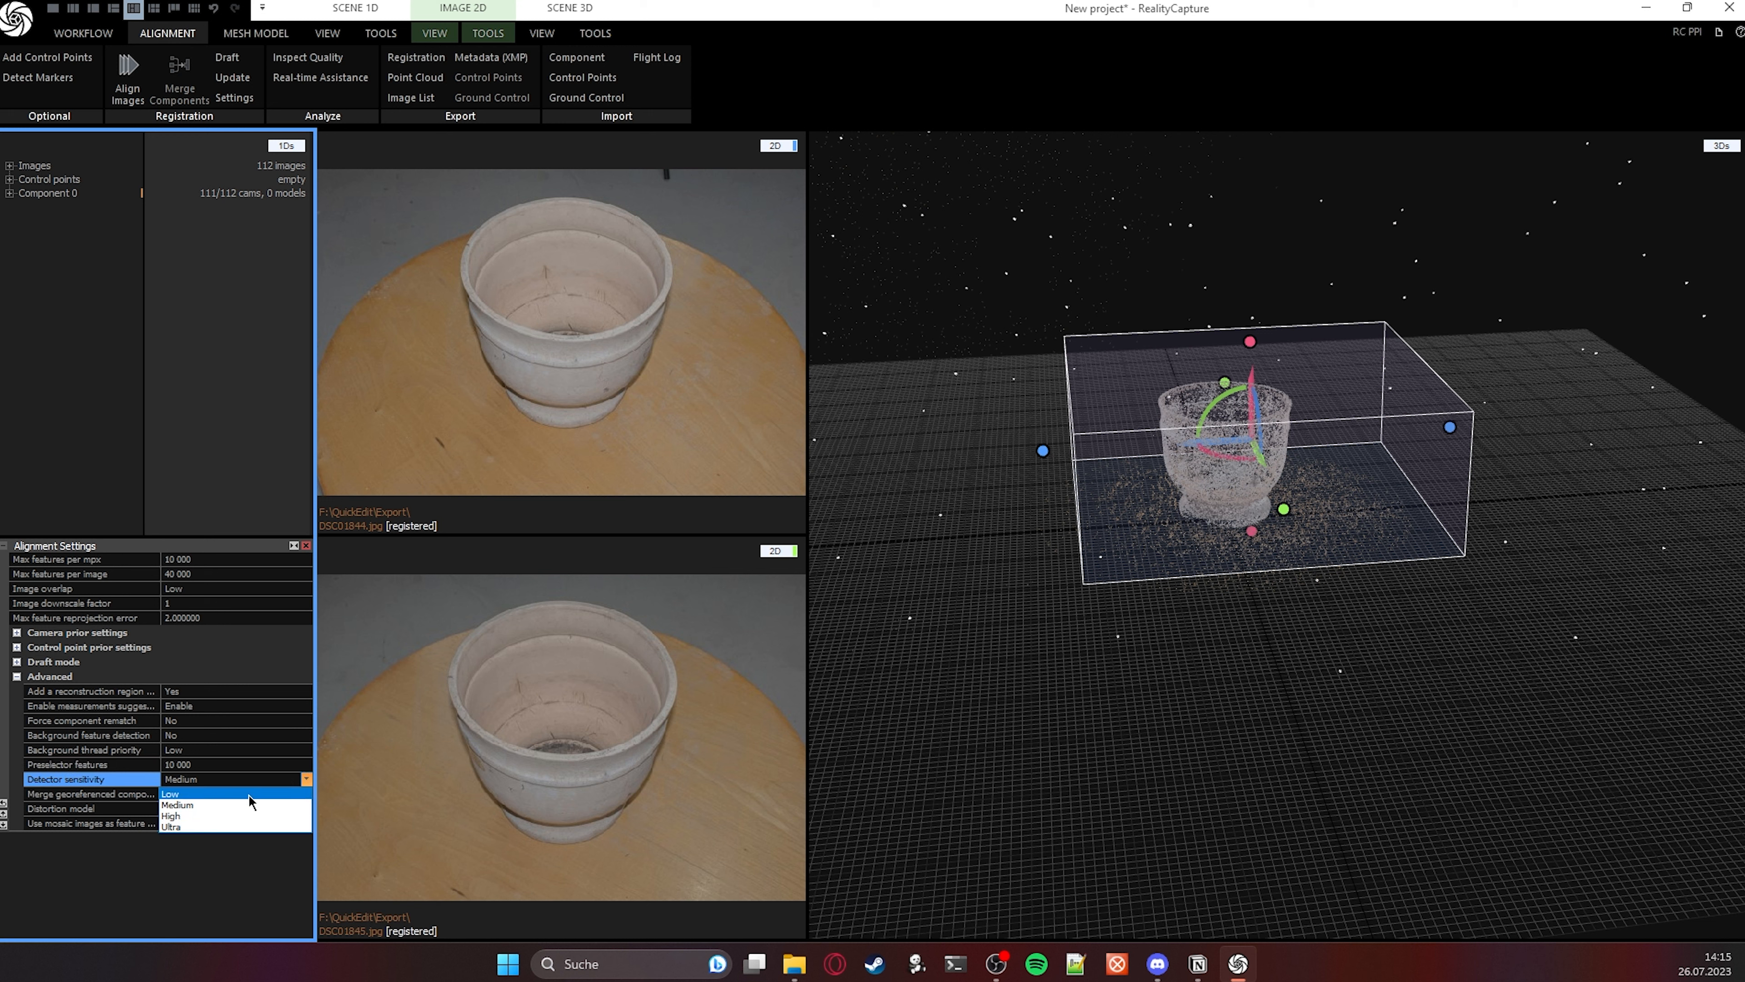
click(220, 816)
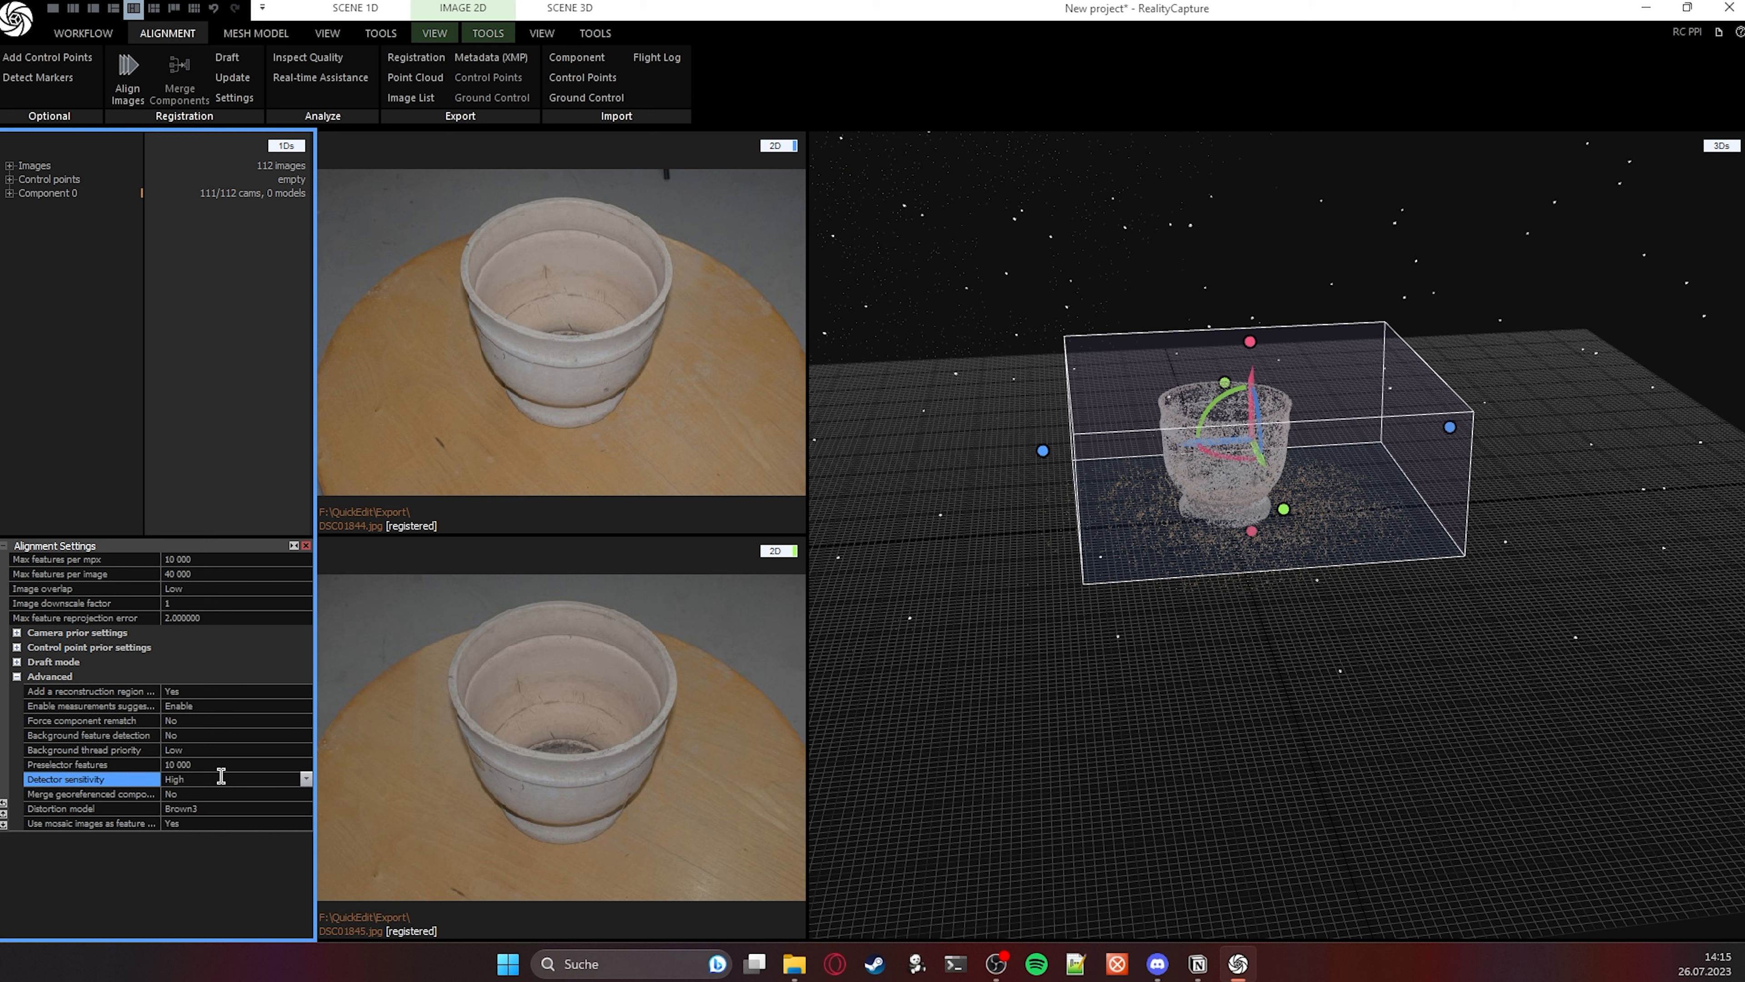
Set the preselector features to 20000 and the max features per image to 50000.
click(177, 765)
key(BackSpace)
text(5)
key(BackSpace)
key(BackSpace)
text(2)
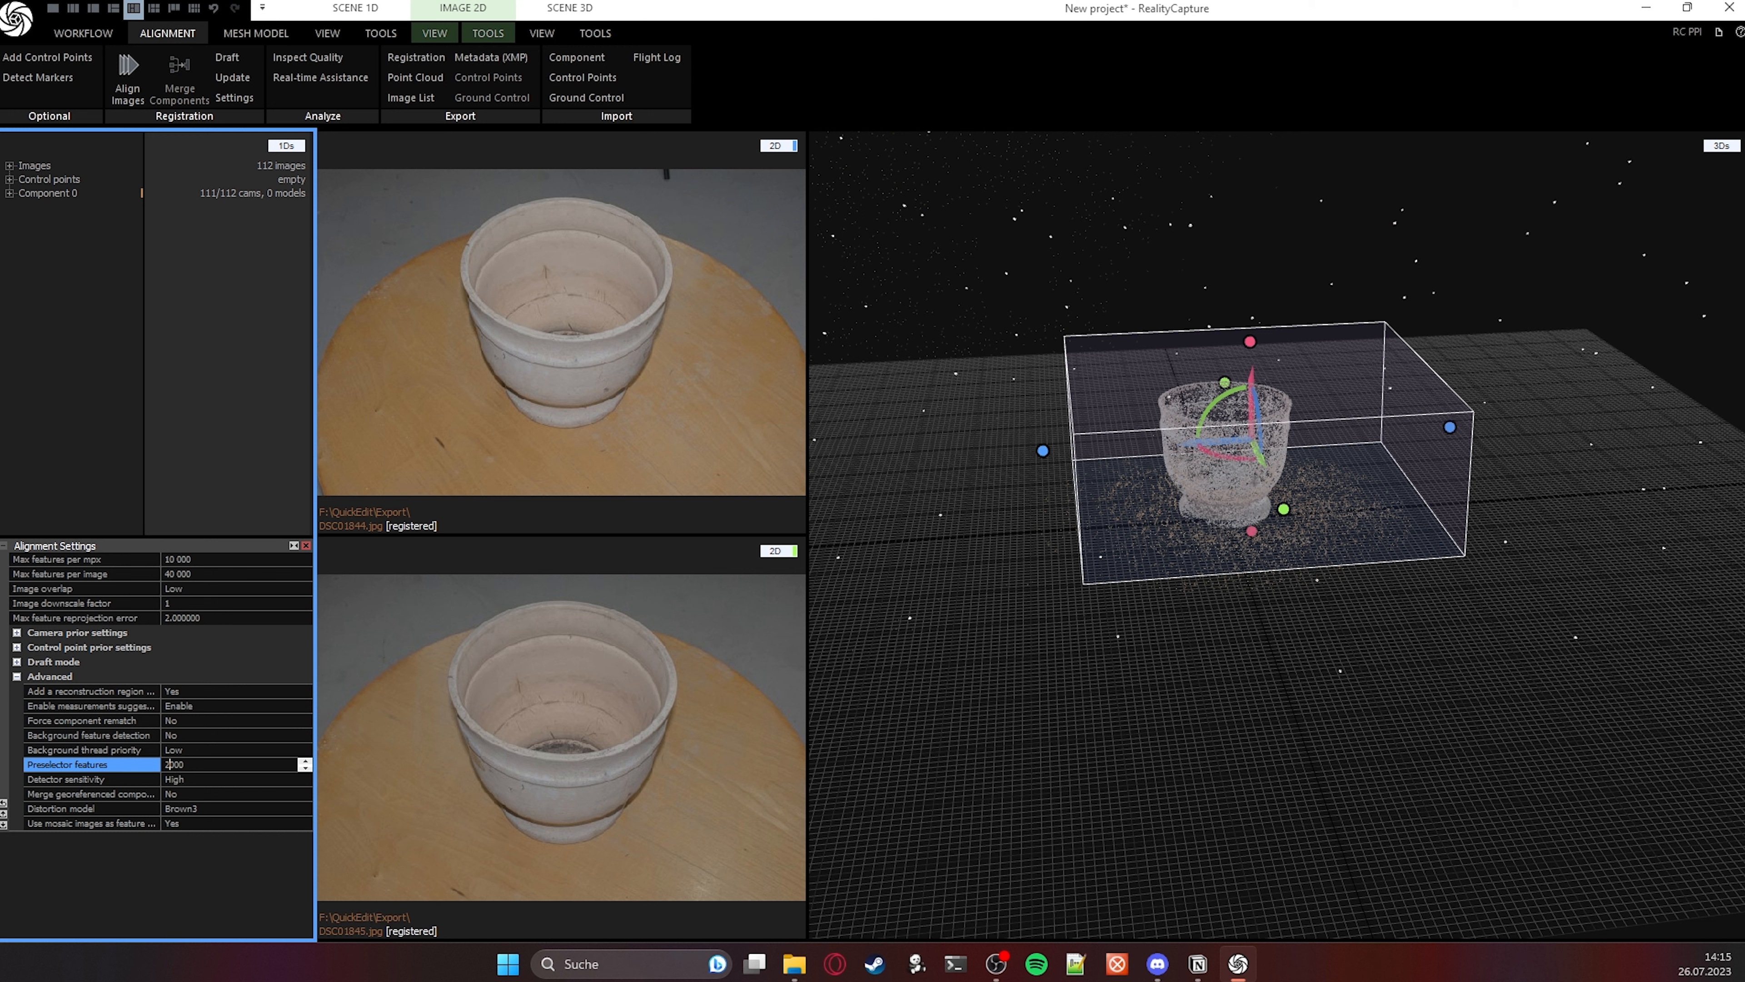
click(216, 753)
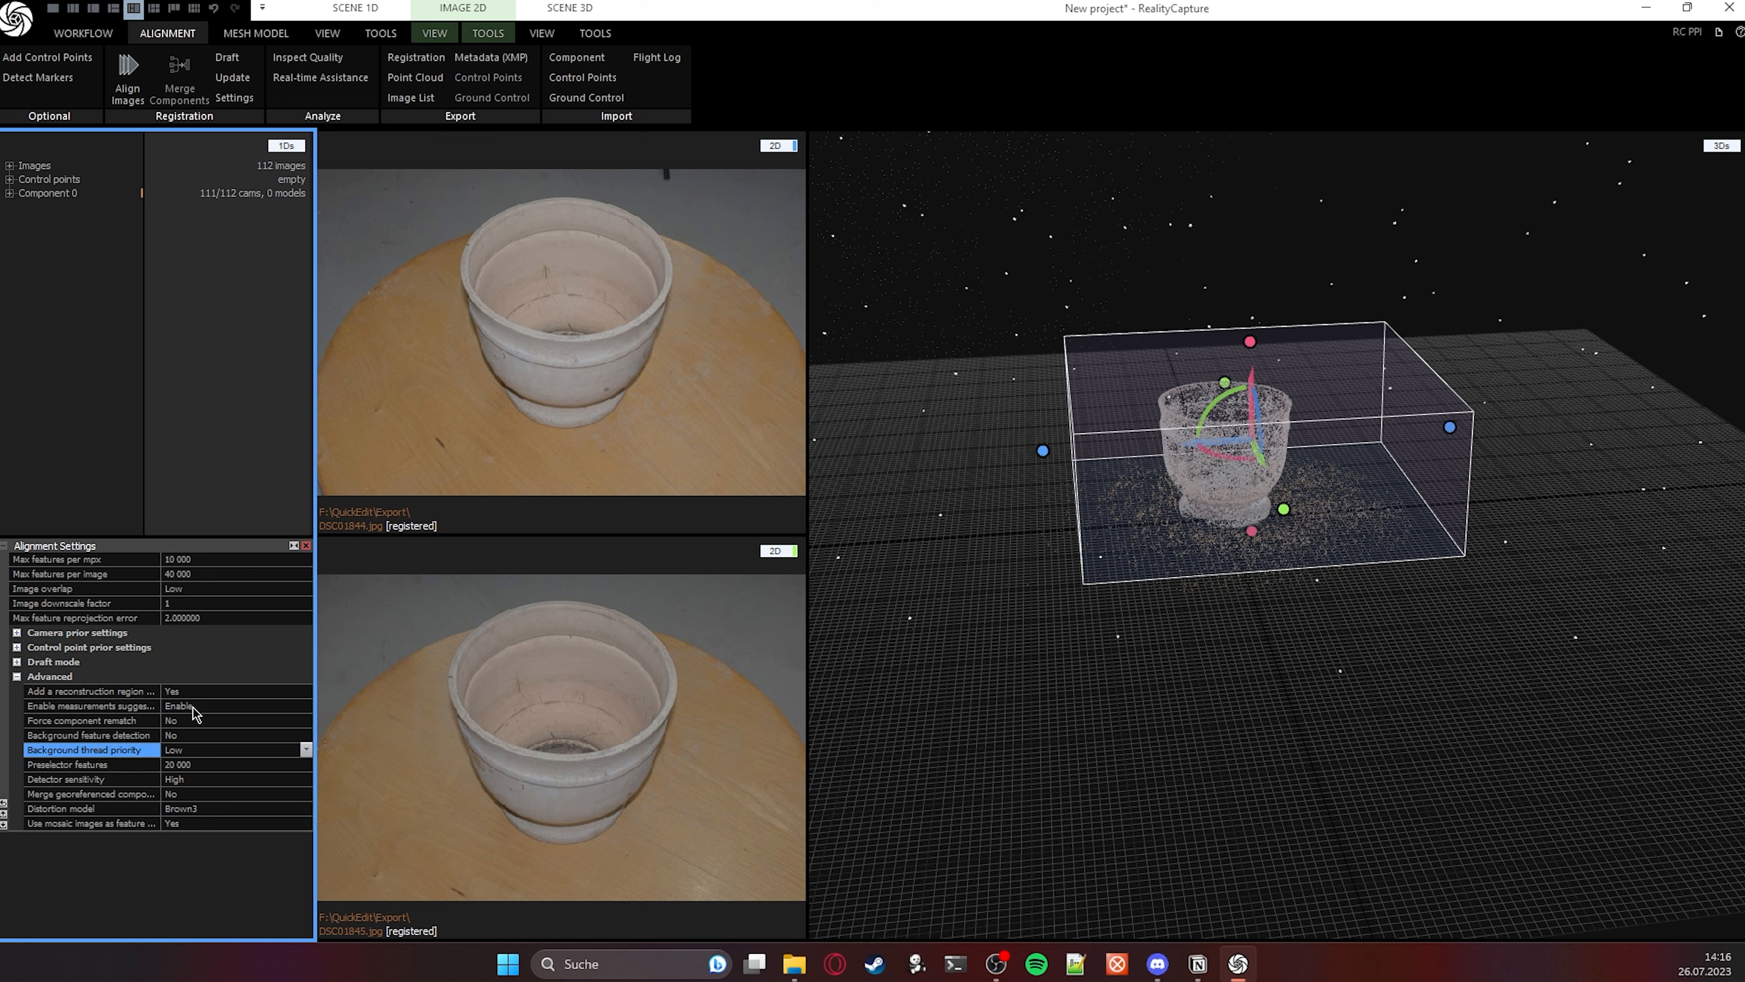
click(183, 573)
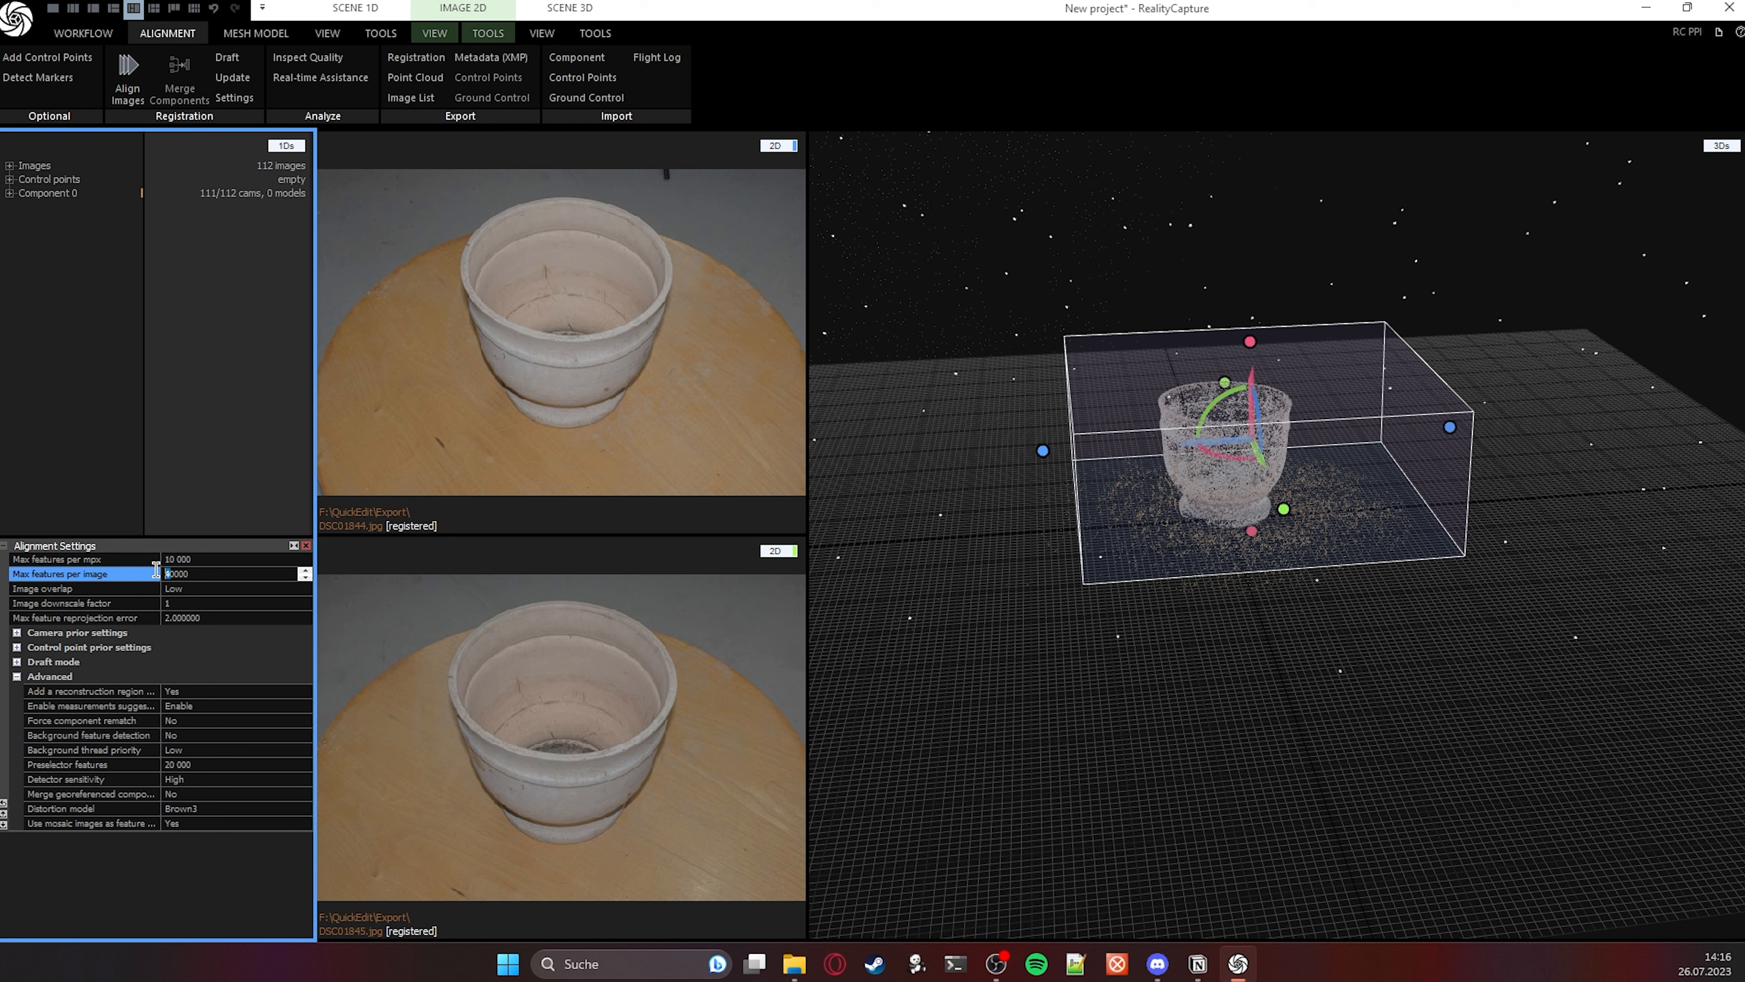
text(5)
click(137, 419)
Restore the preselector features to 10000 and the detector sensitivity to Medium.
click(168, 766)
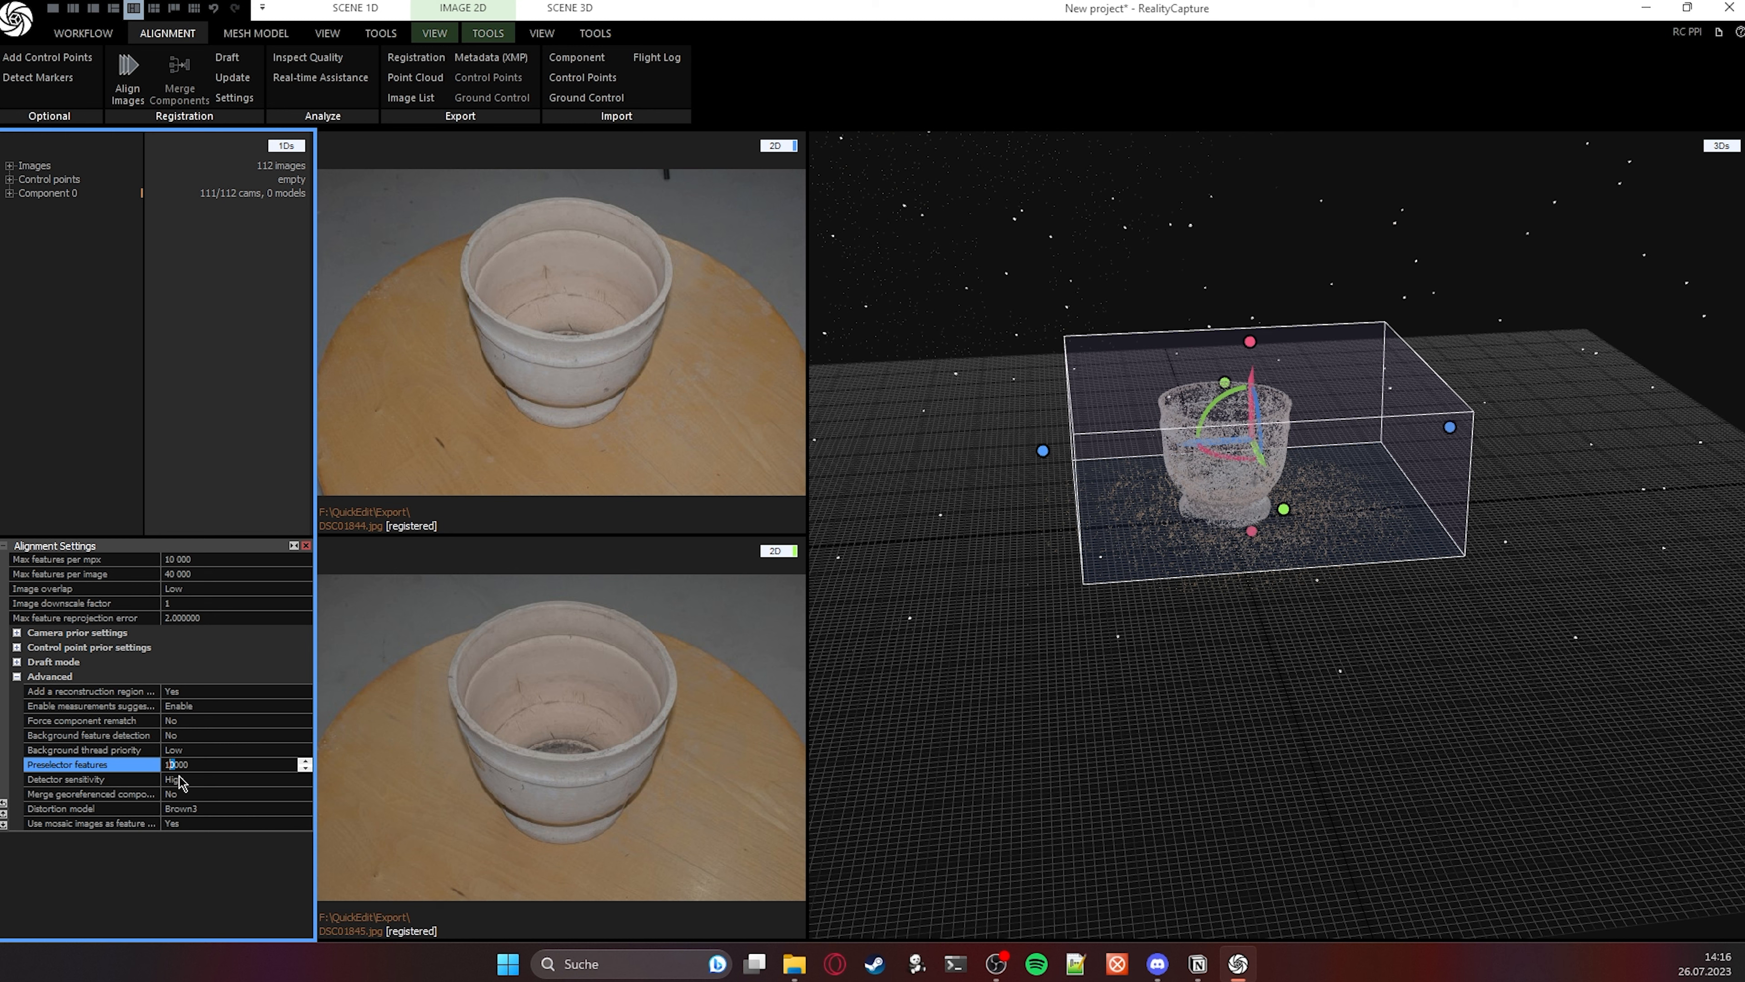
click(194, 779)
click(305, 779)
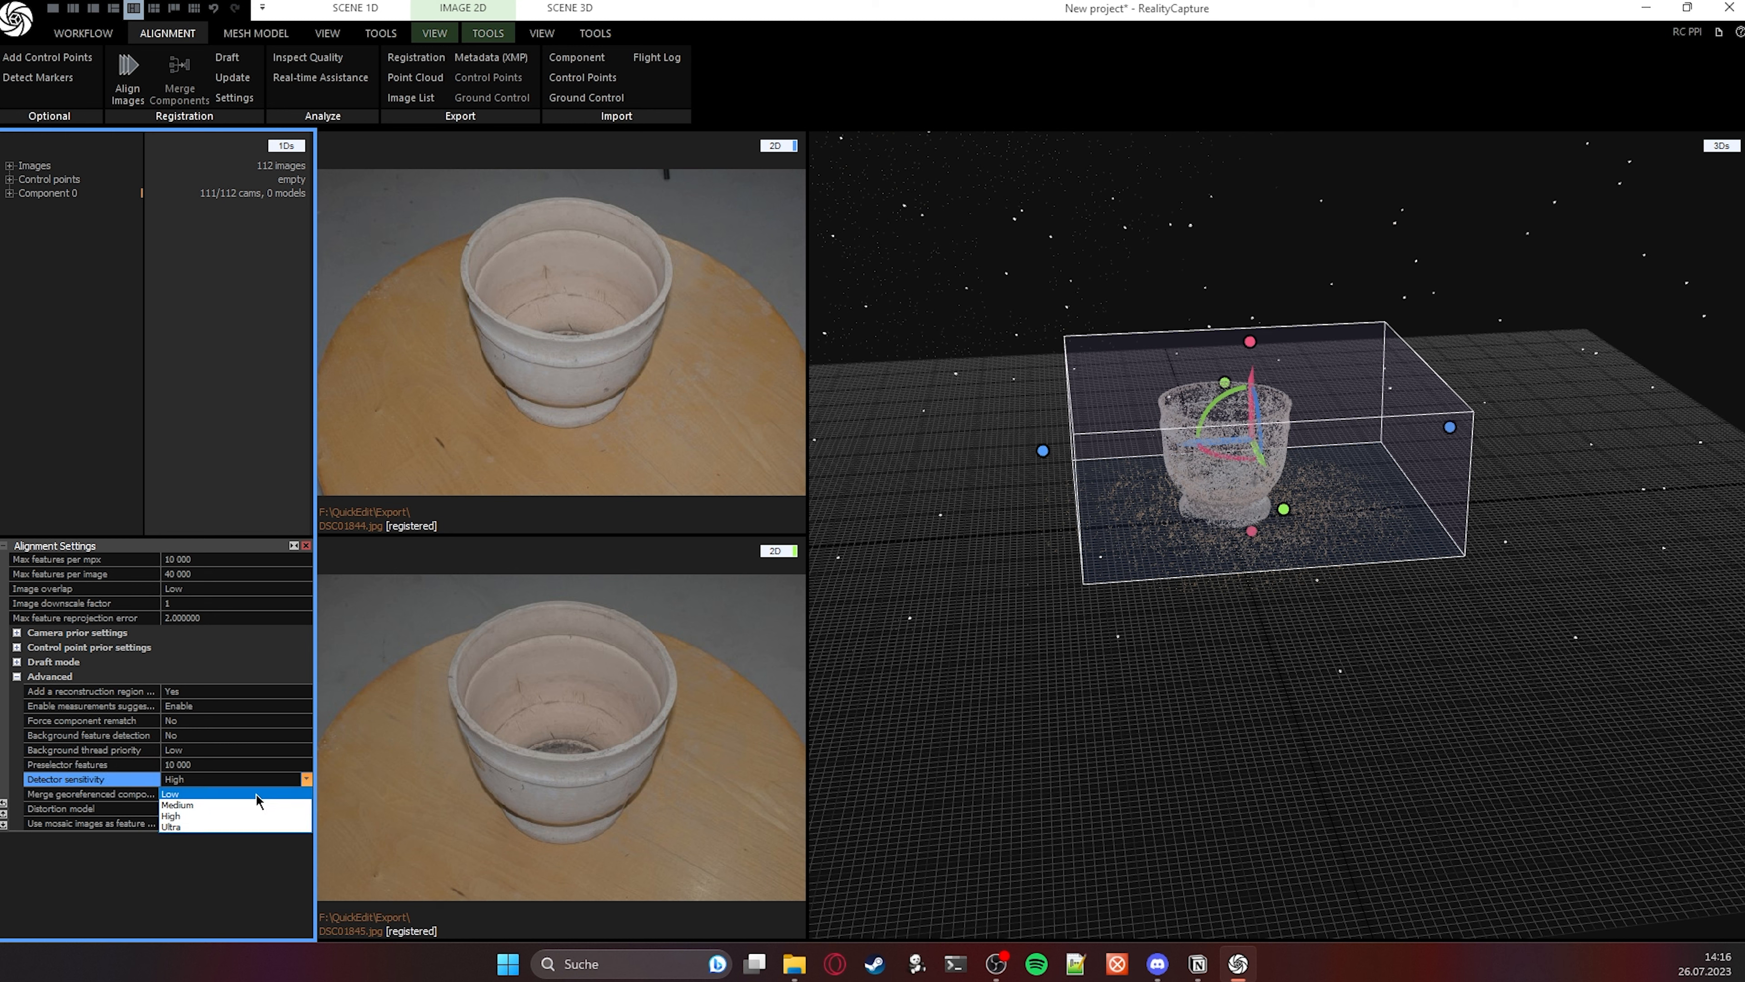
click(260, 805)
Set the max feature reprojection error to 1 and align the images again.
click(144, 621)
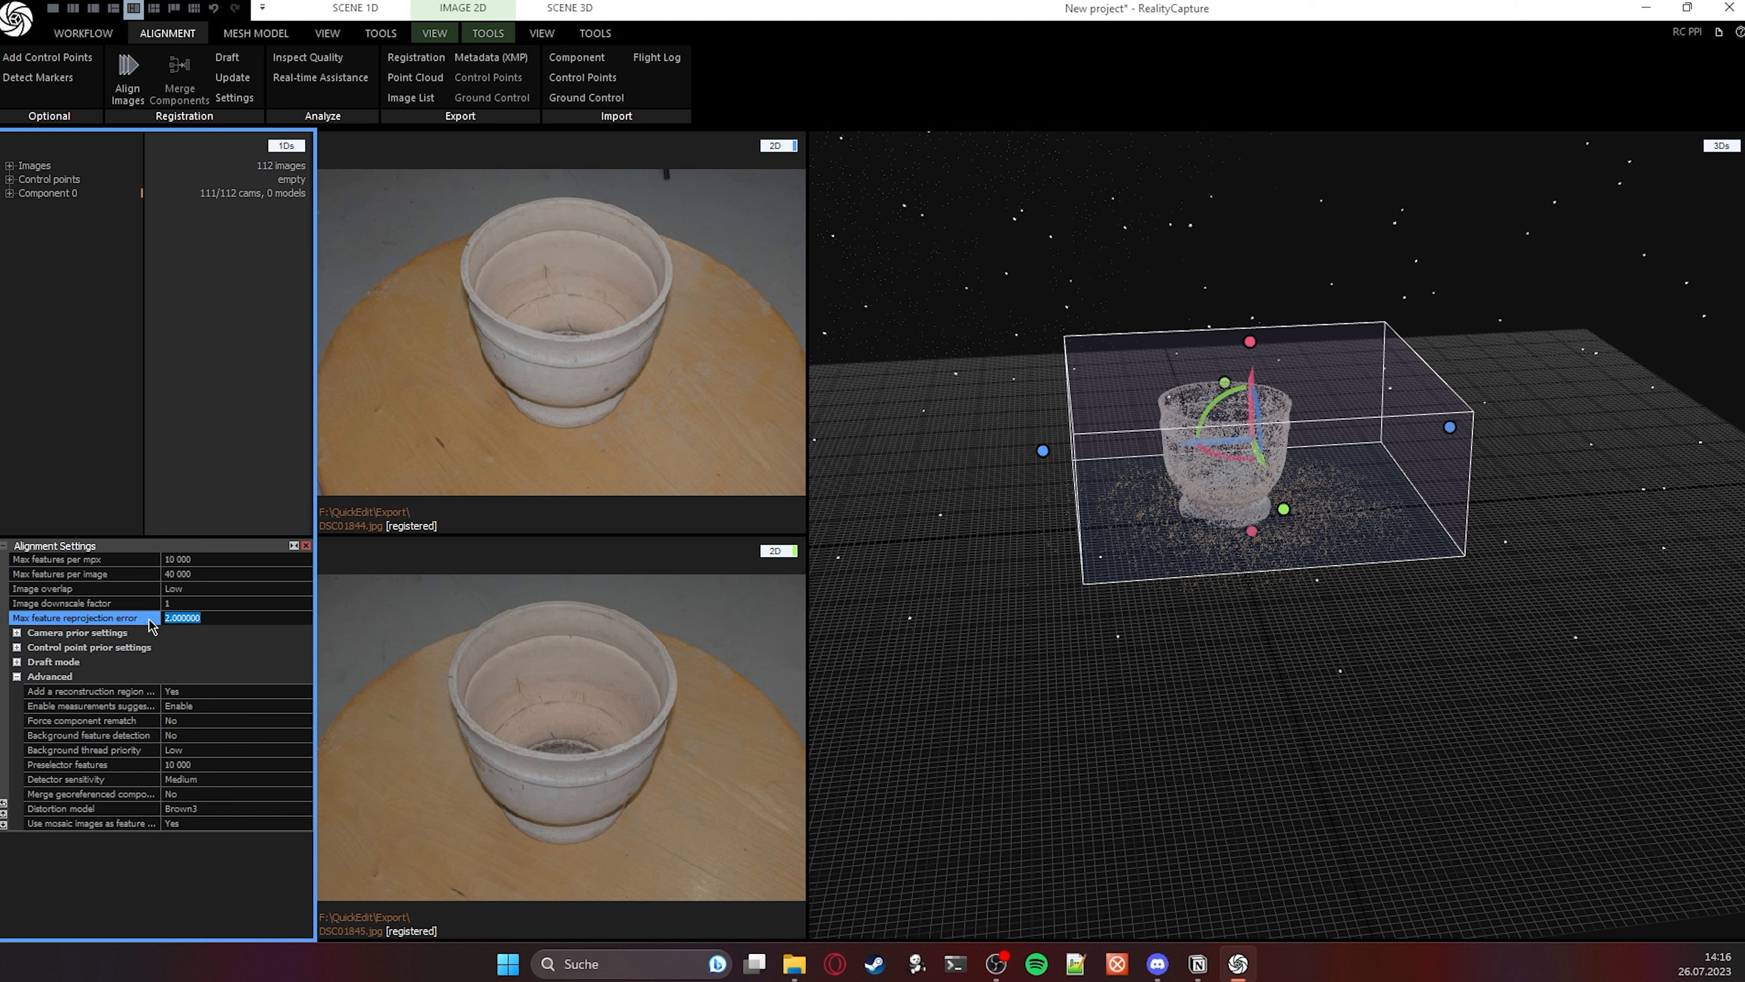
text(1)
key(Return)
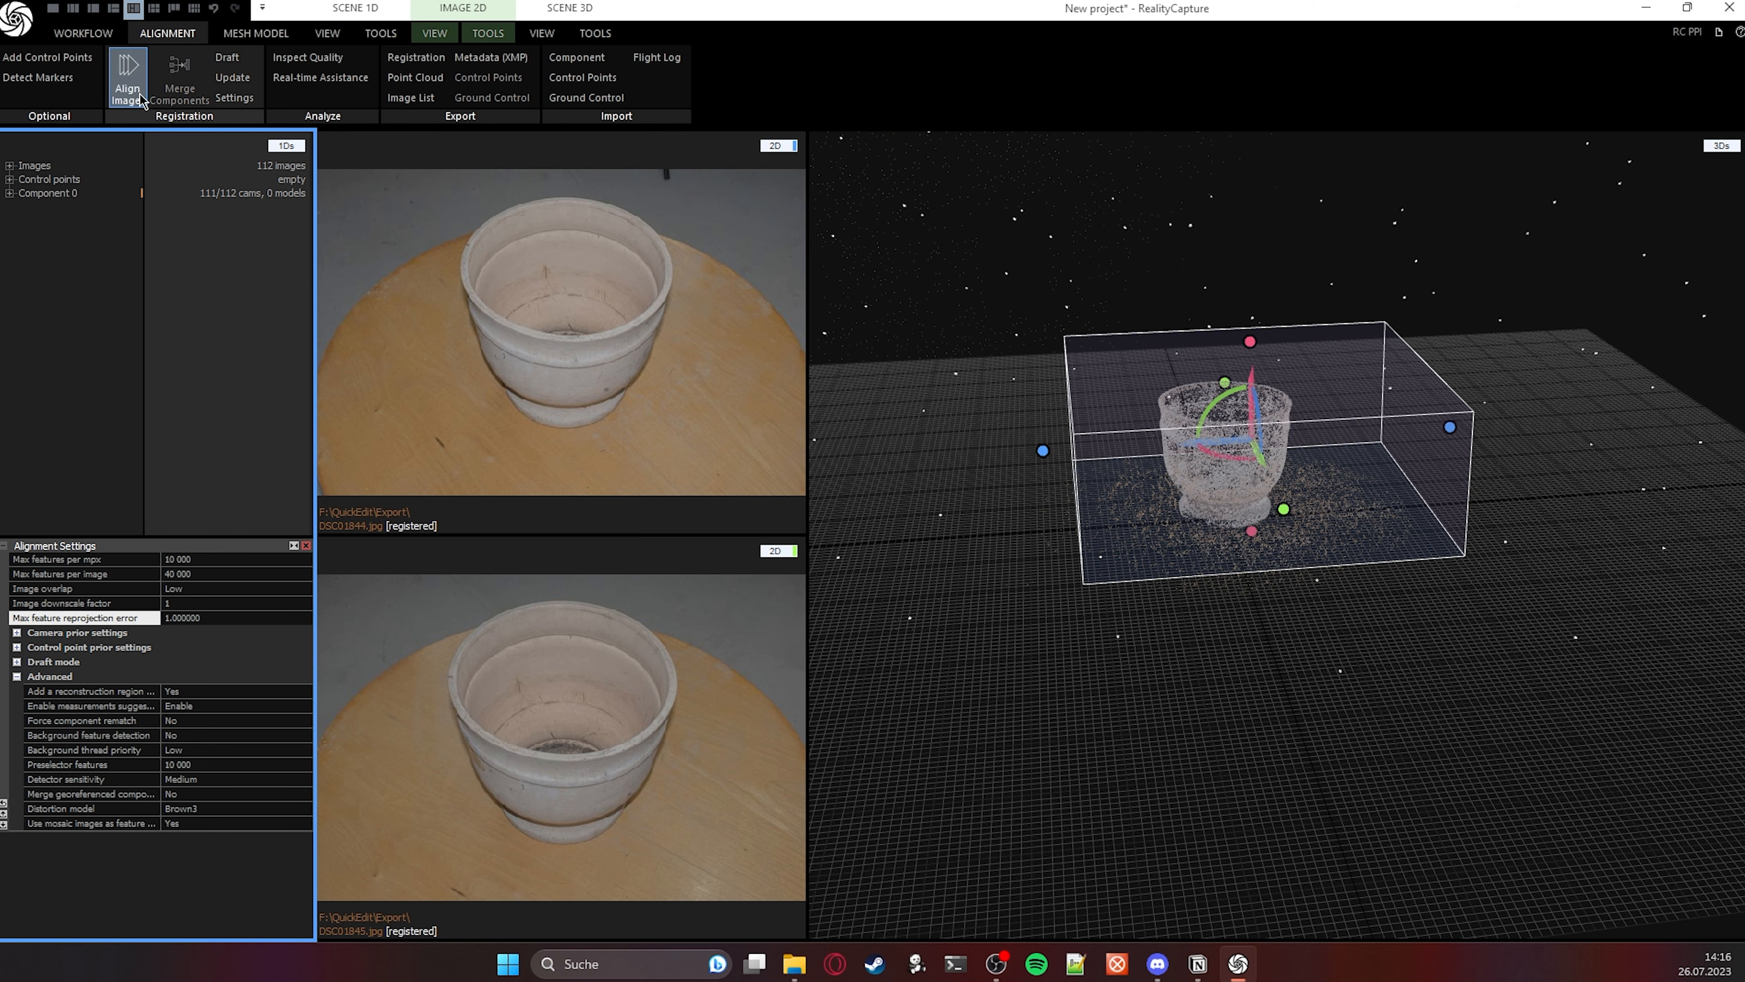
click(127, 75)
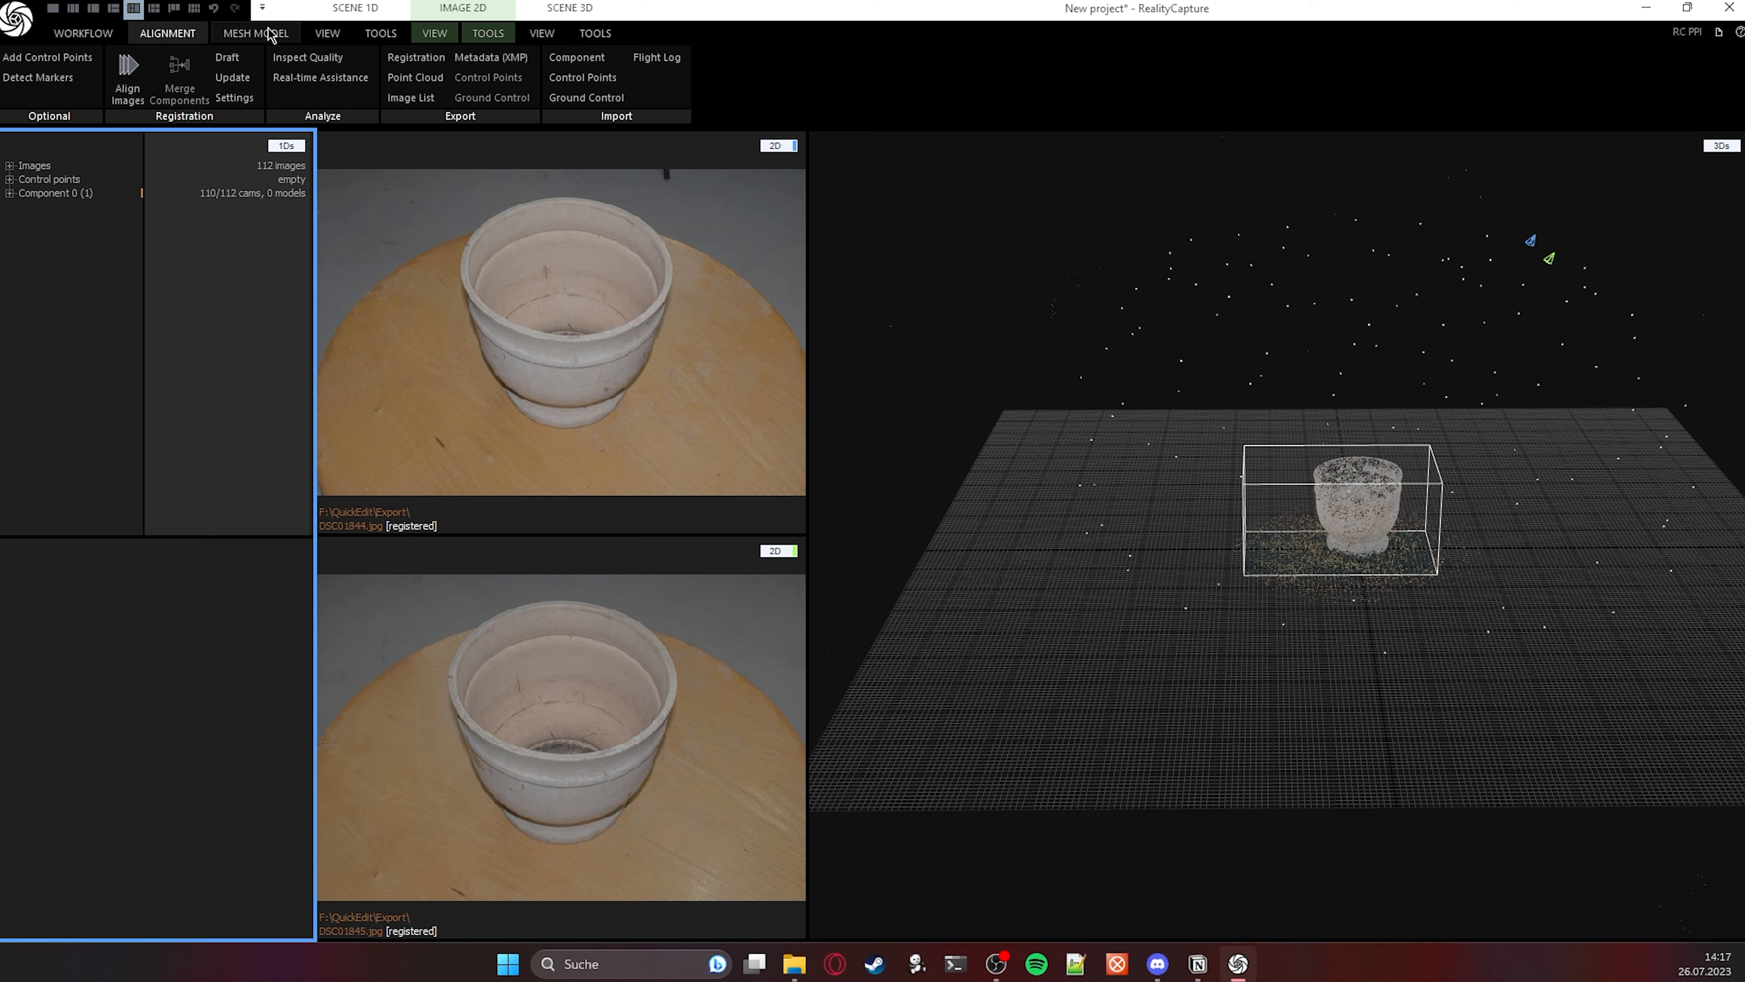
Set the reconstruction region and shrink its box so that it closely encloses the flowerpot.
click(271, 34)
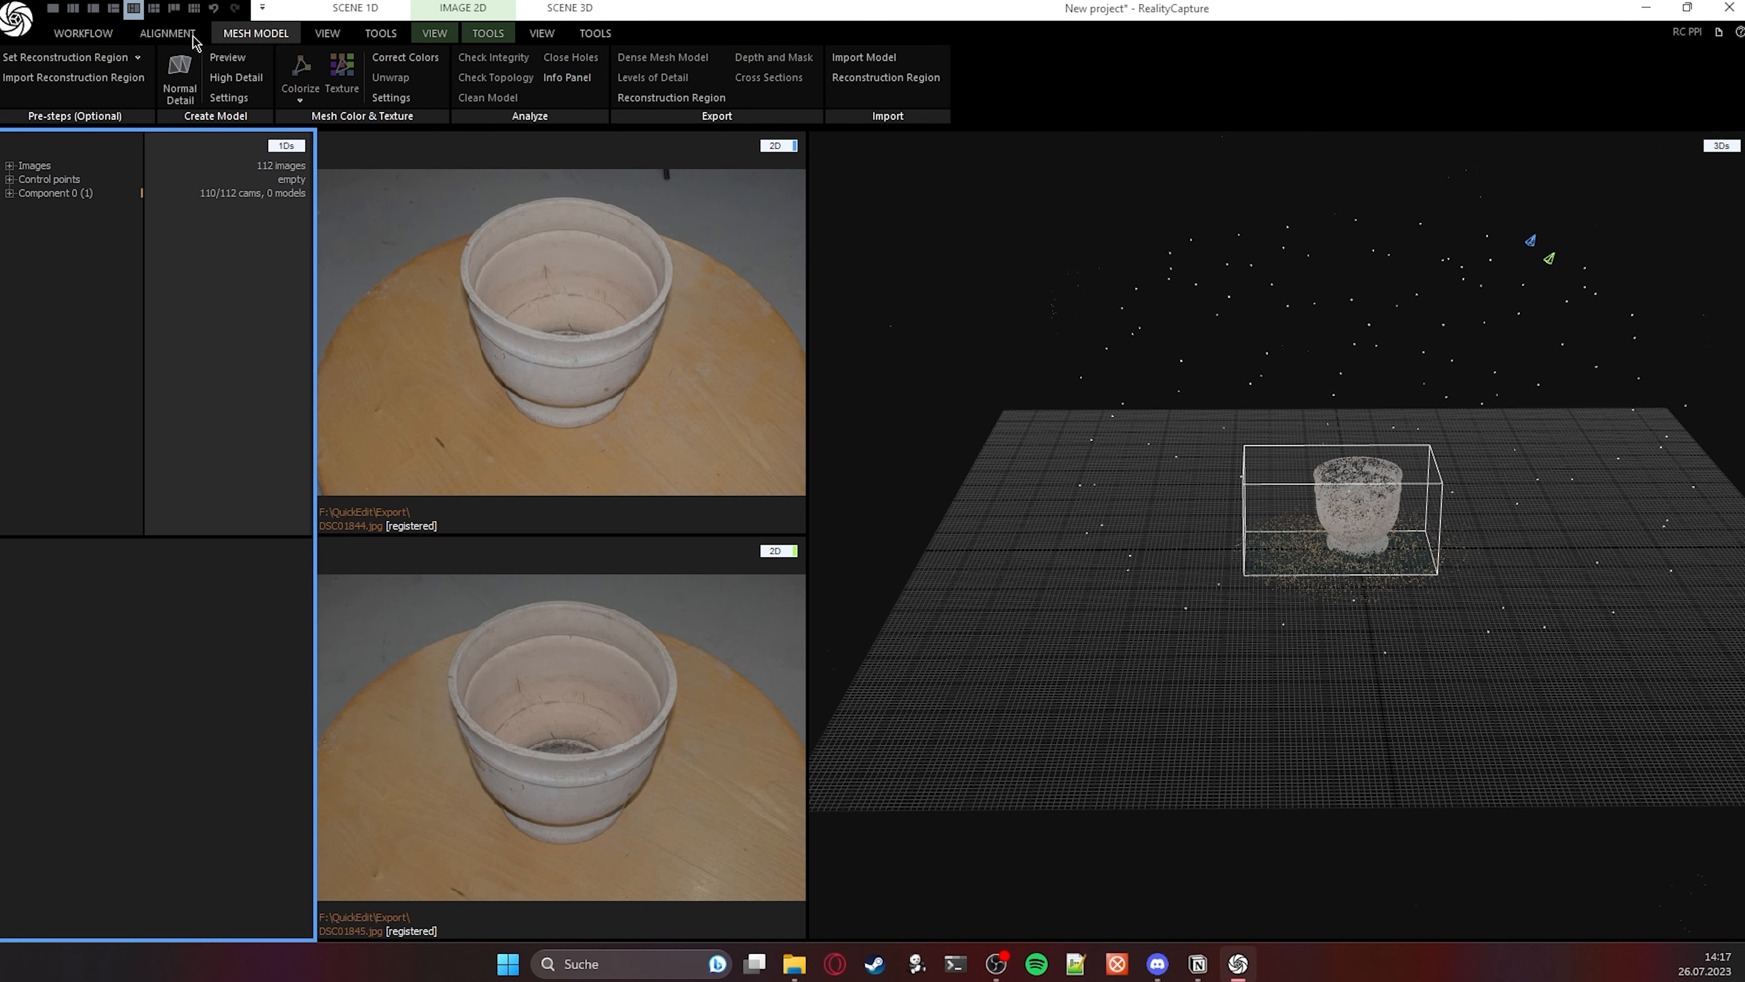
click(103, 59)
drag(1581, 493, 1218, 406)
drag(1267, 514, 1246, 557)
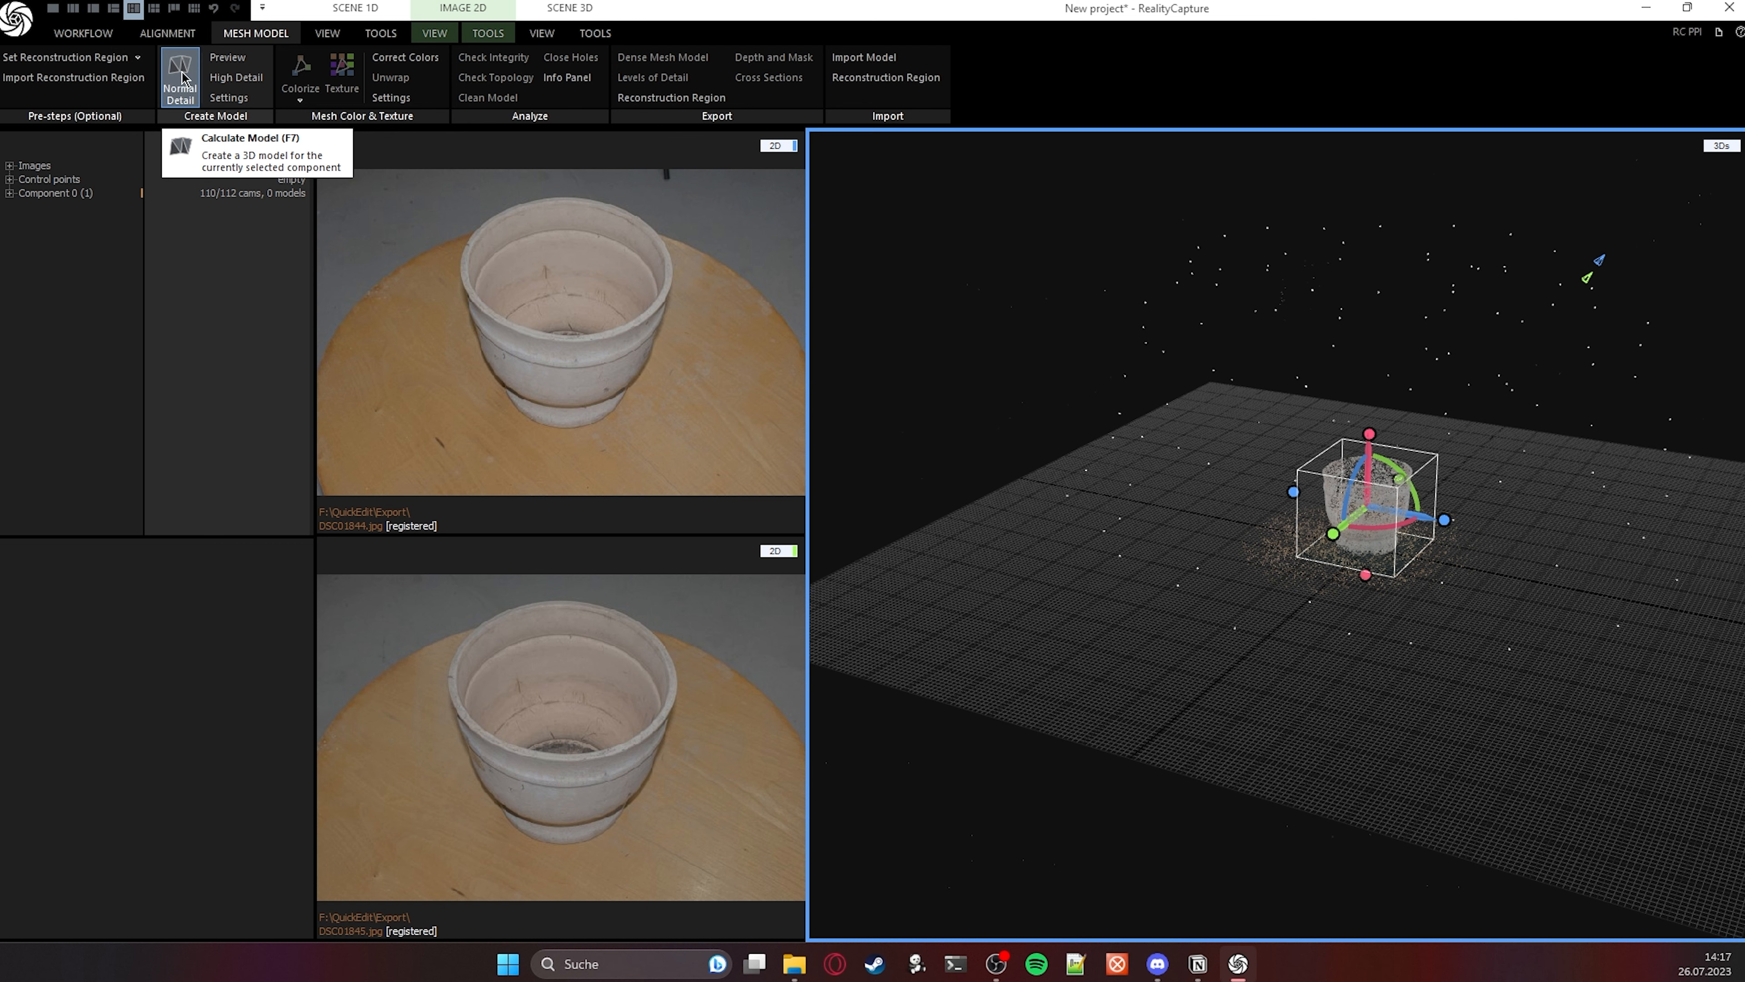
Calculate a normal-detail model of the flowerpot and rename it Normal.
click(181, 79)
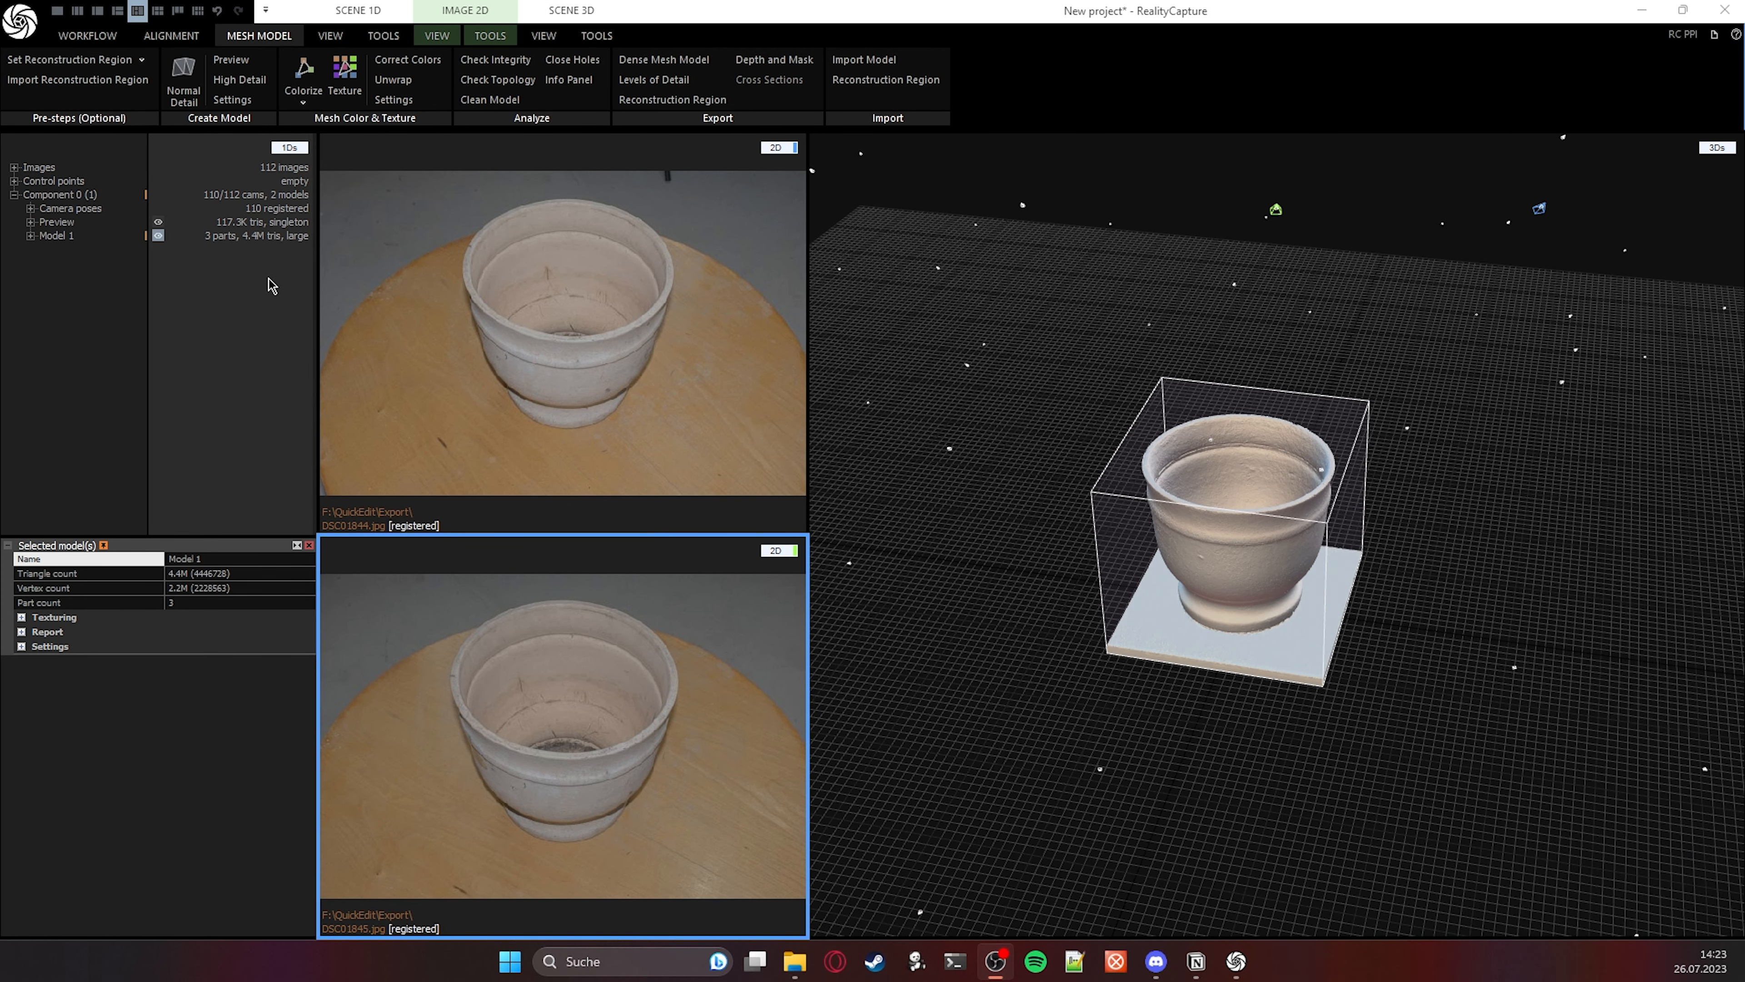
drag(1404, 622, 1256, 518)
scroll(1256, 519, up, 8)
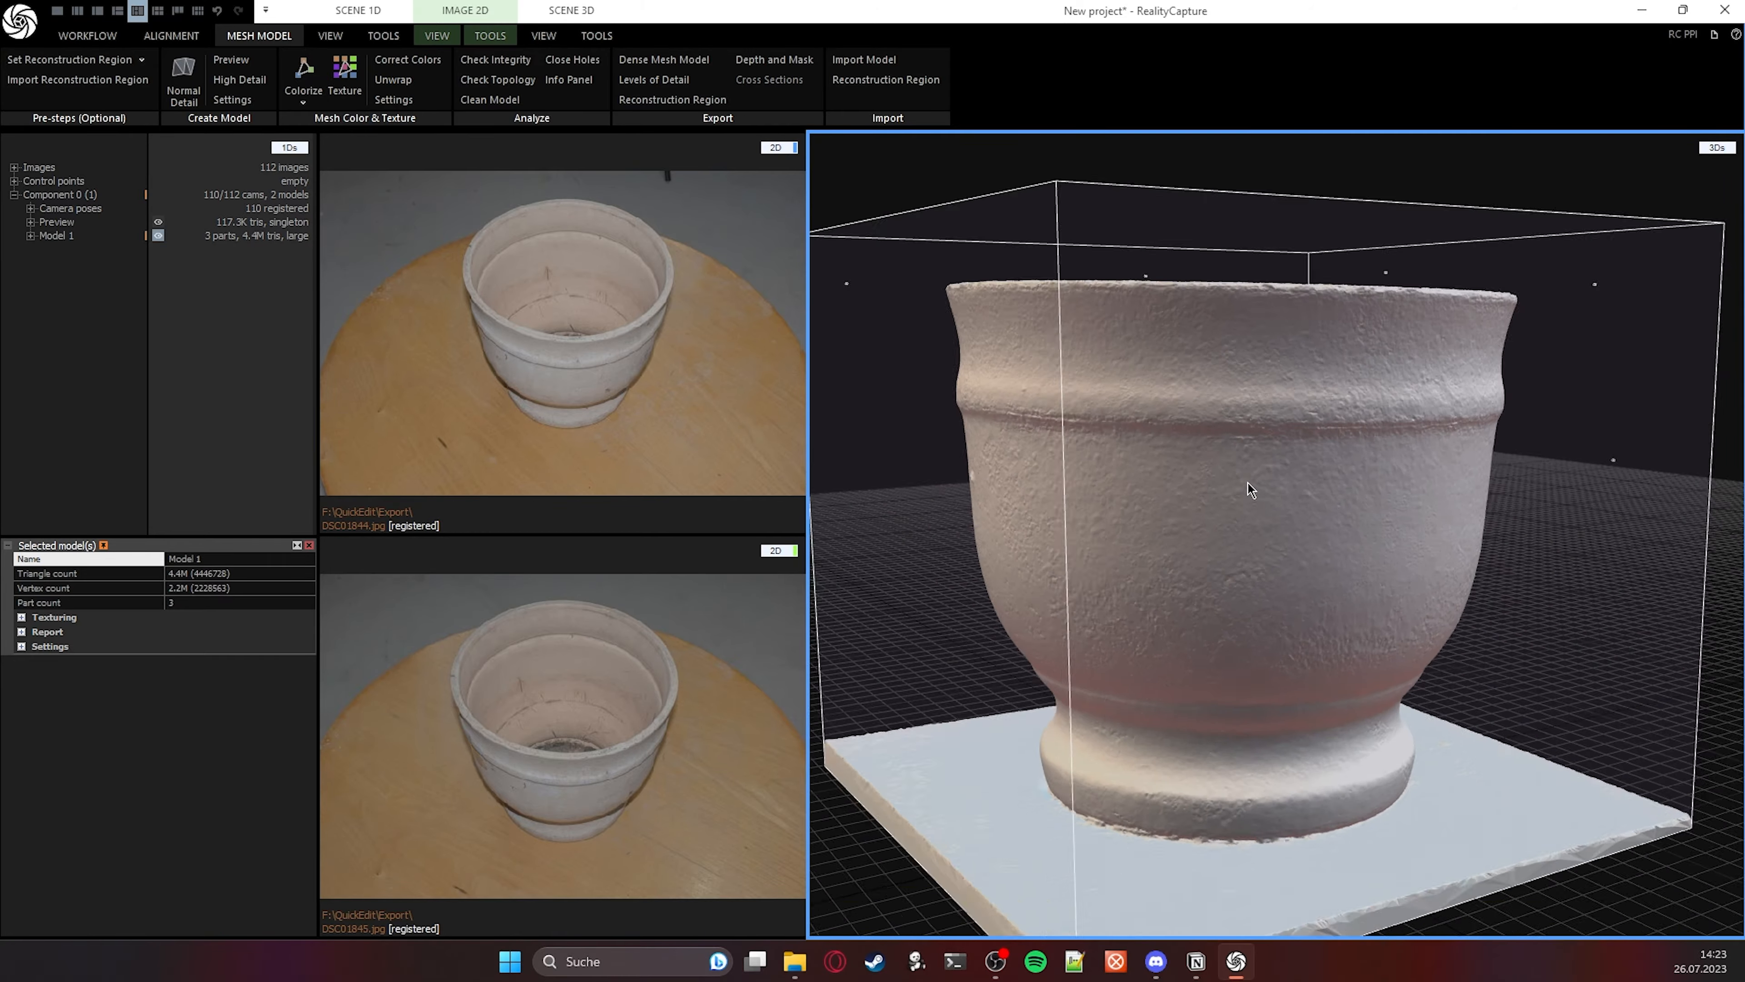
drag(1436, 527, 1641, 647)
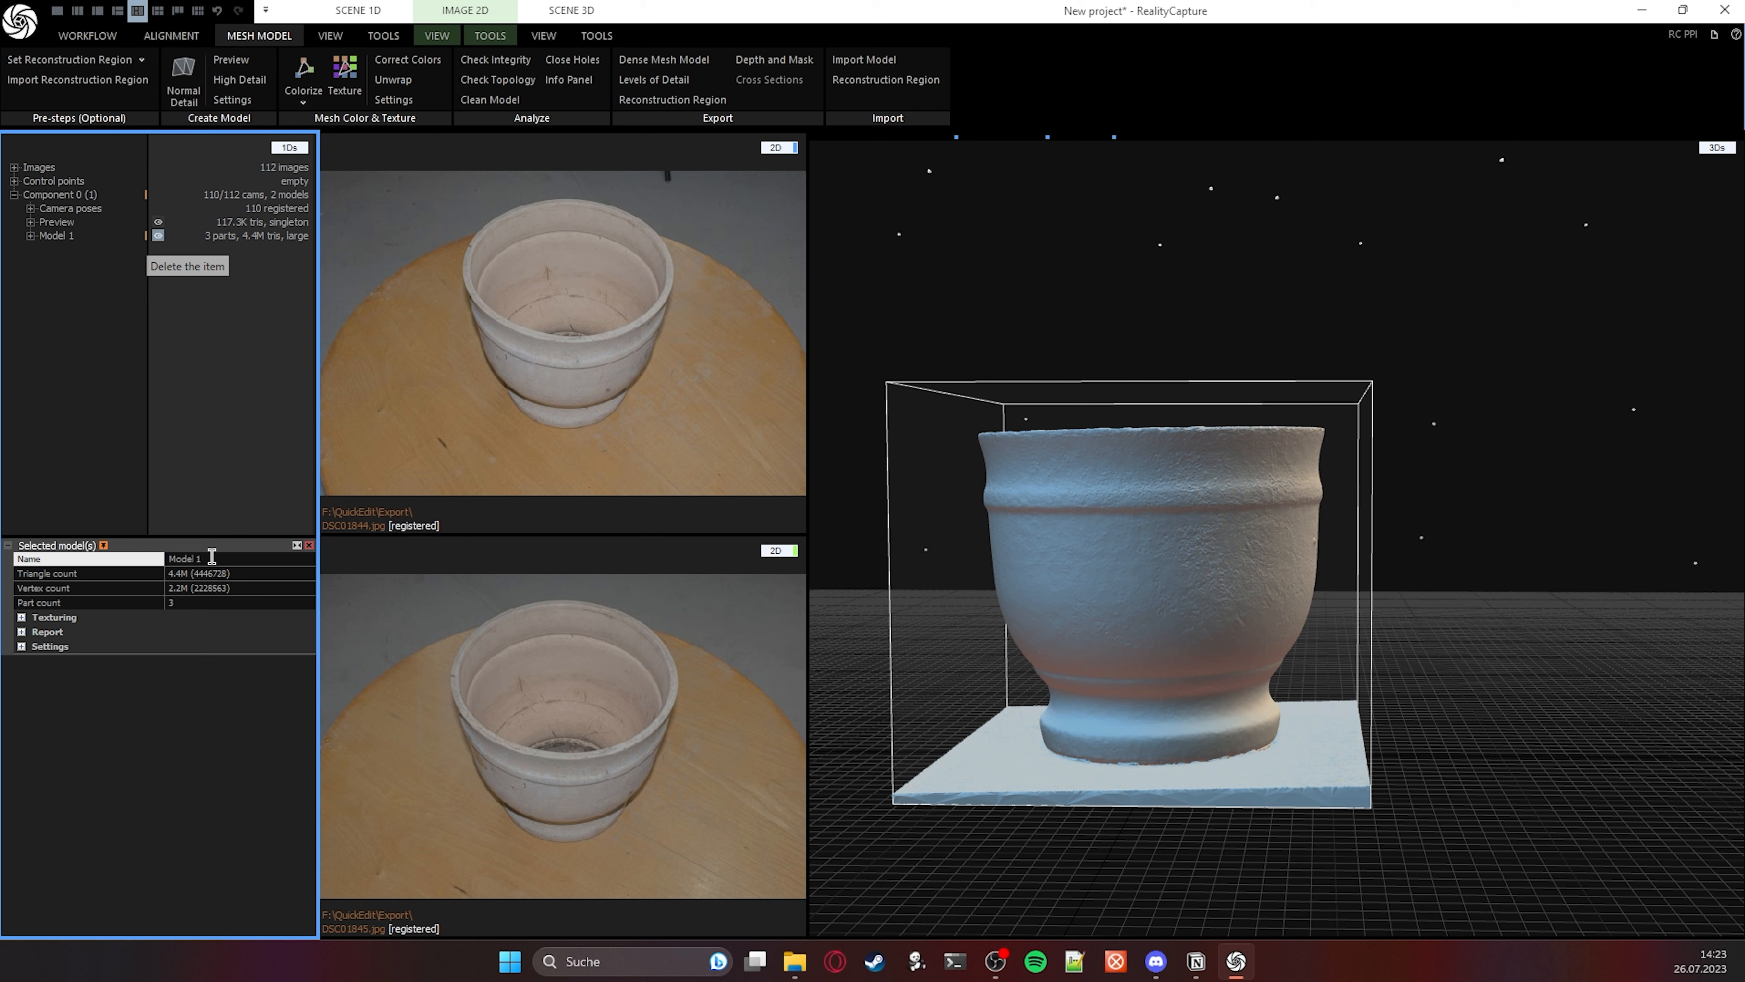
click(785, 560)
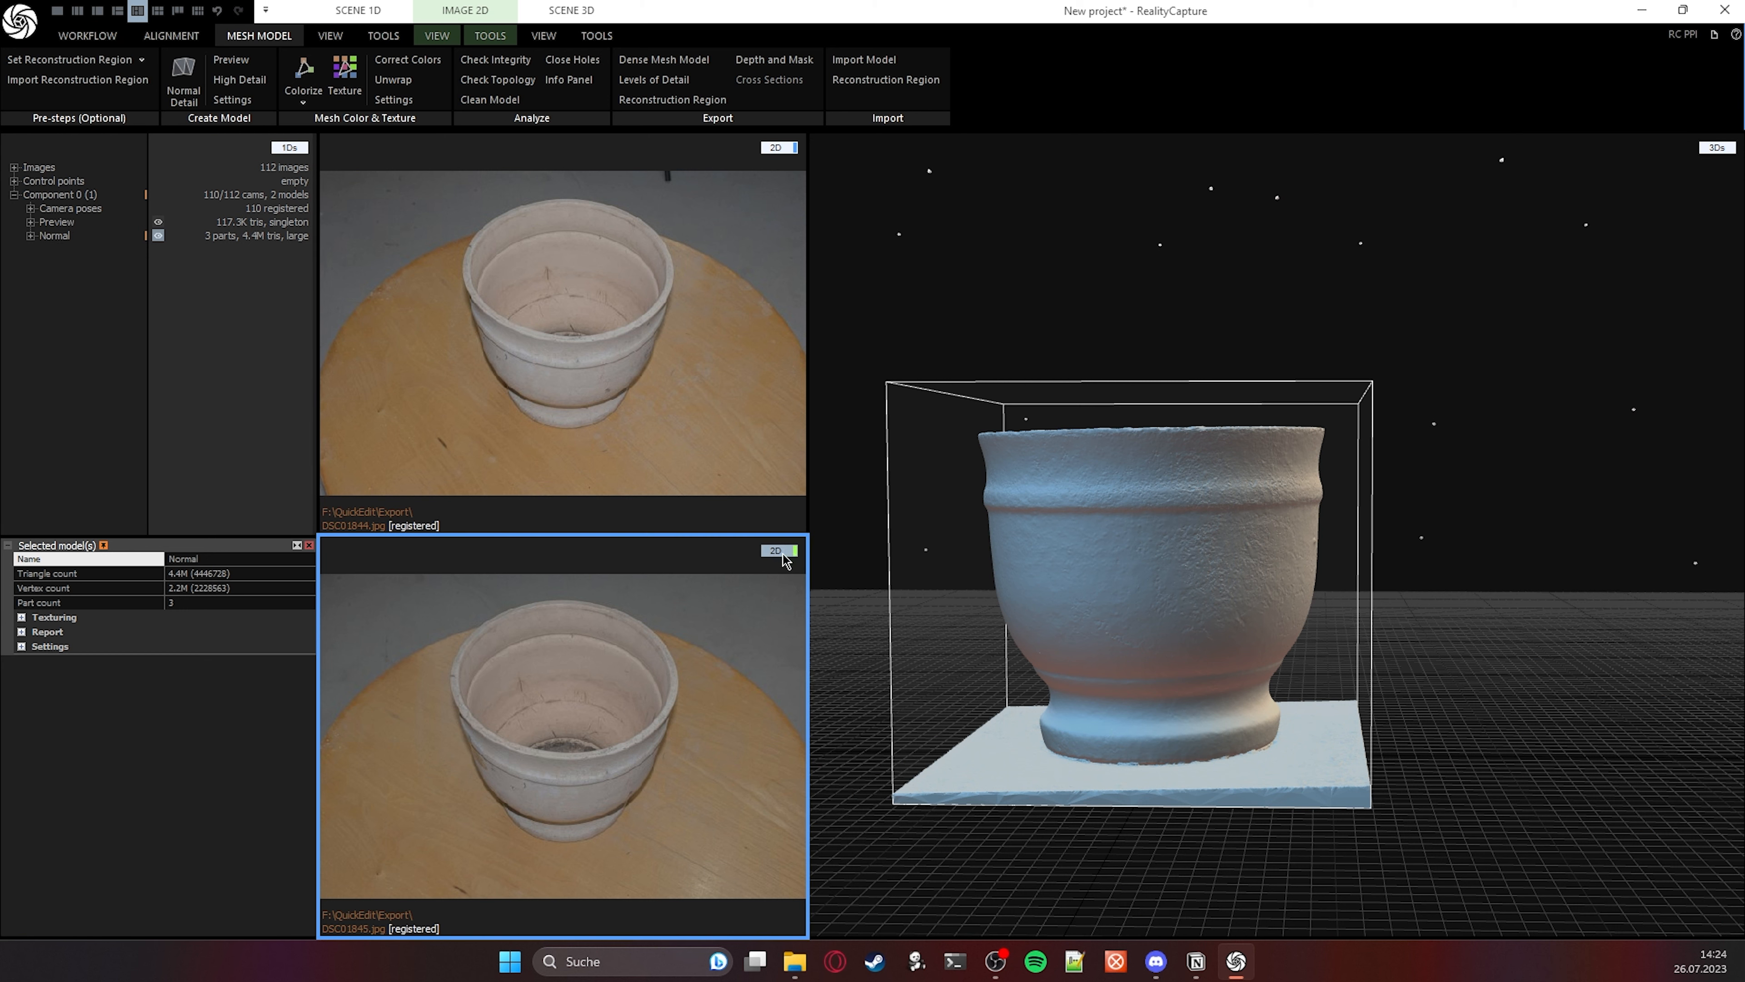
Switch the second image view, showing DSC01845.jpg, to the console and save the project as Flowerpot in F:\QuickEdit.
click(784, 555)
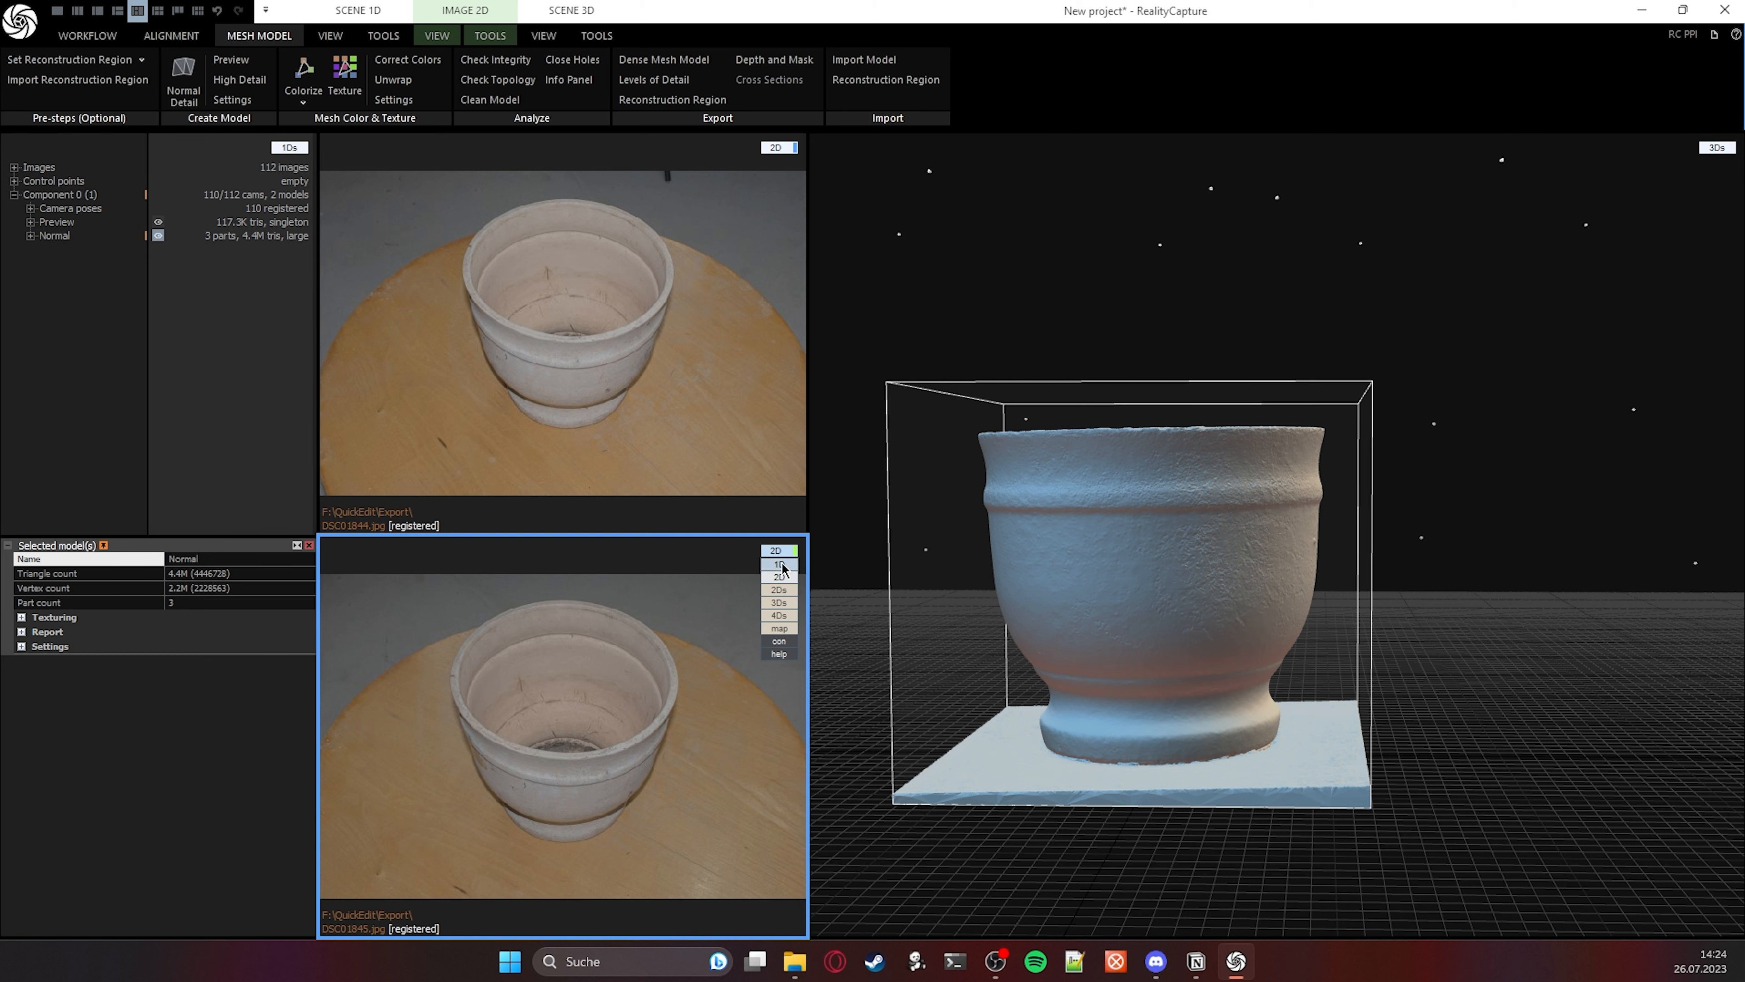
click(779, 642)
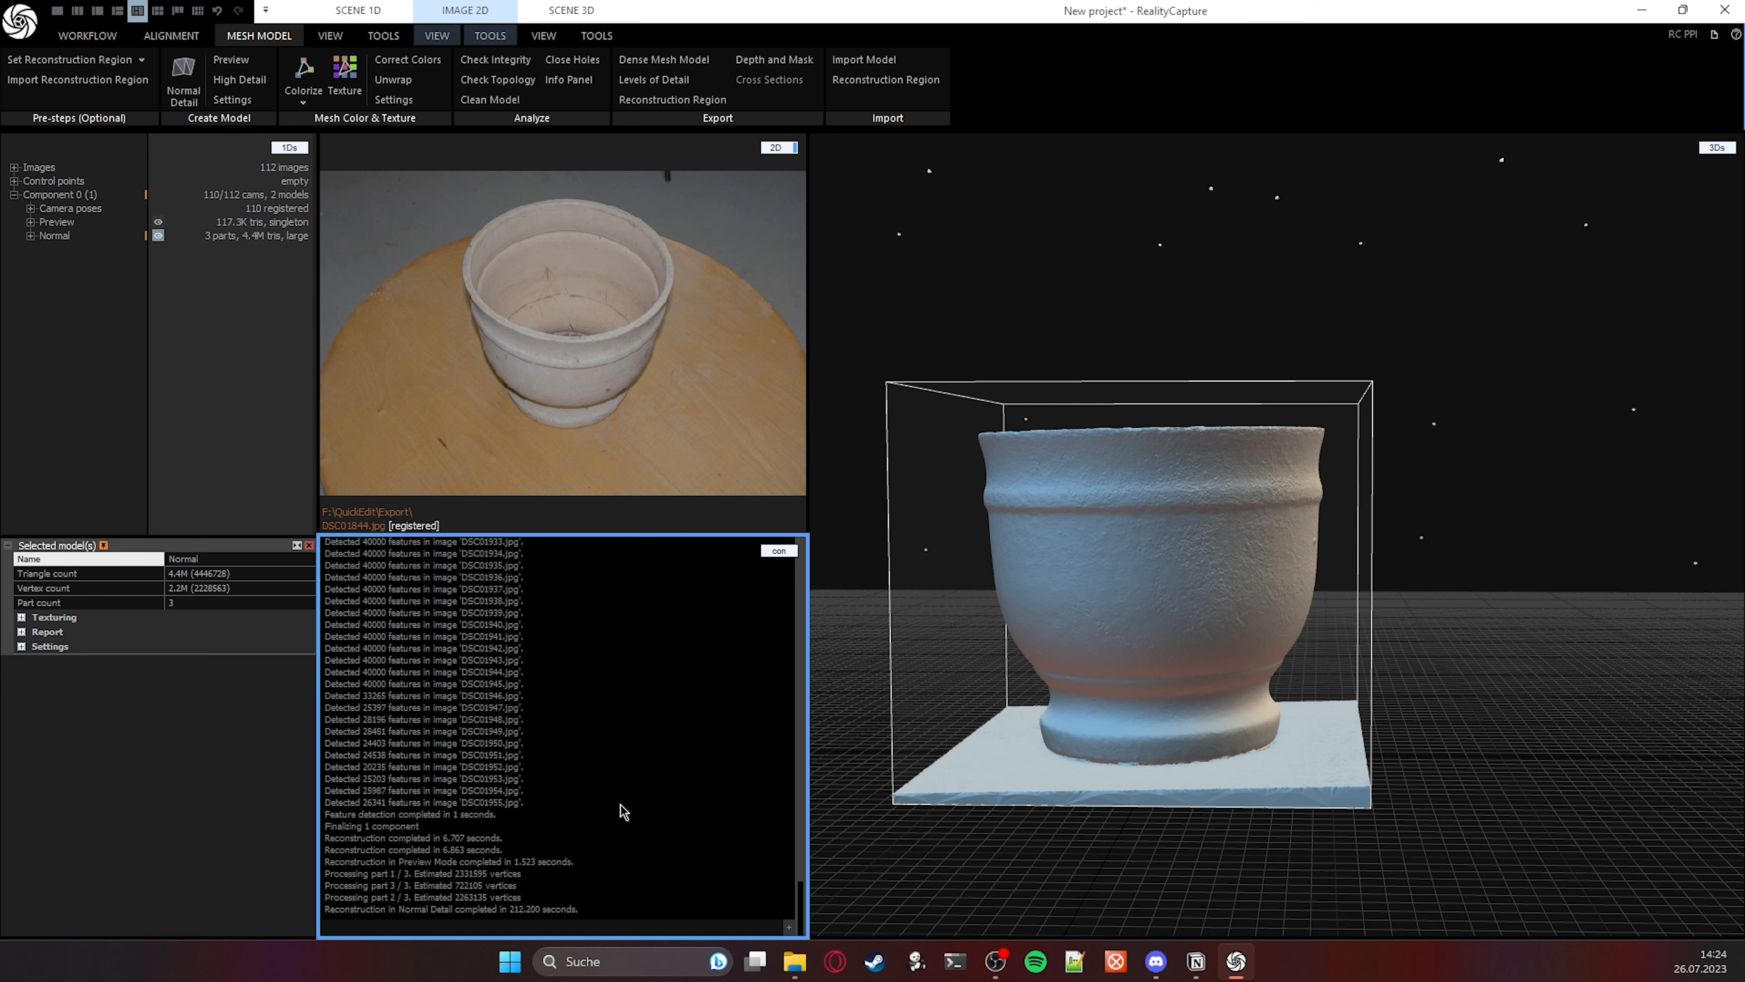
key(ctrl+s)
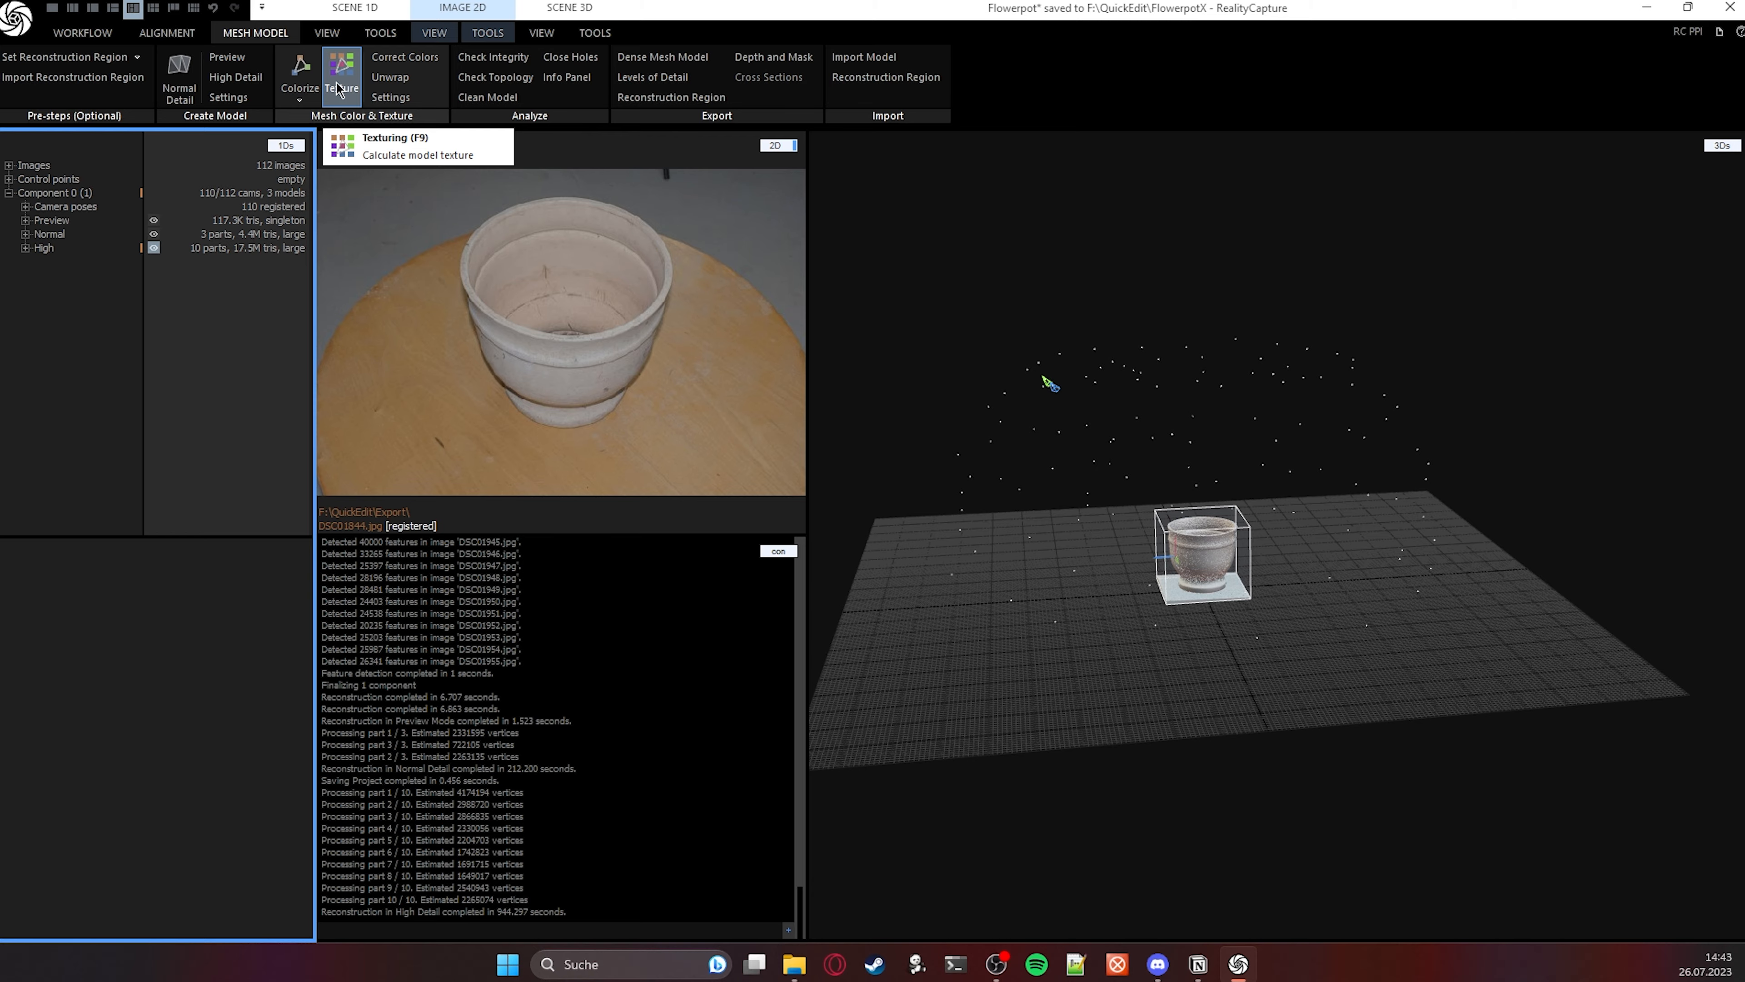
Calculate the texture of the high-detail flowerpot model and save the project.
click(339, 90)
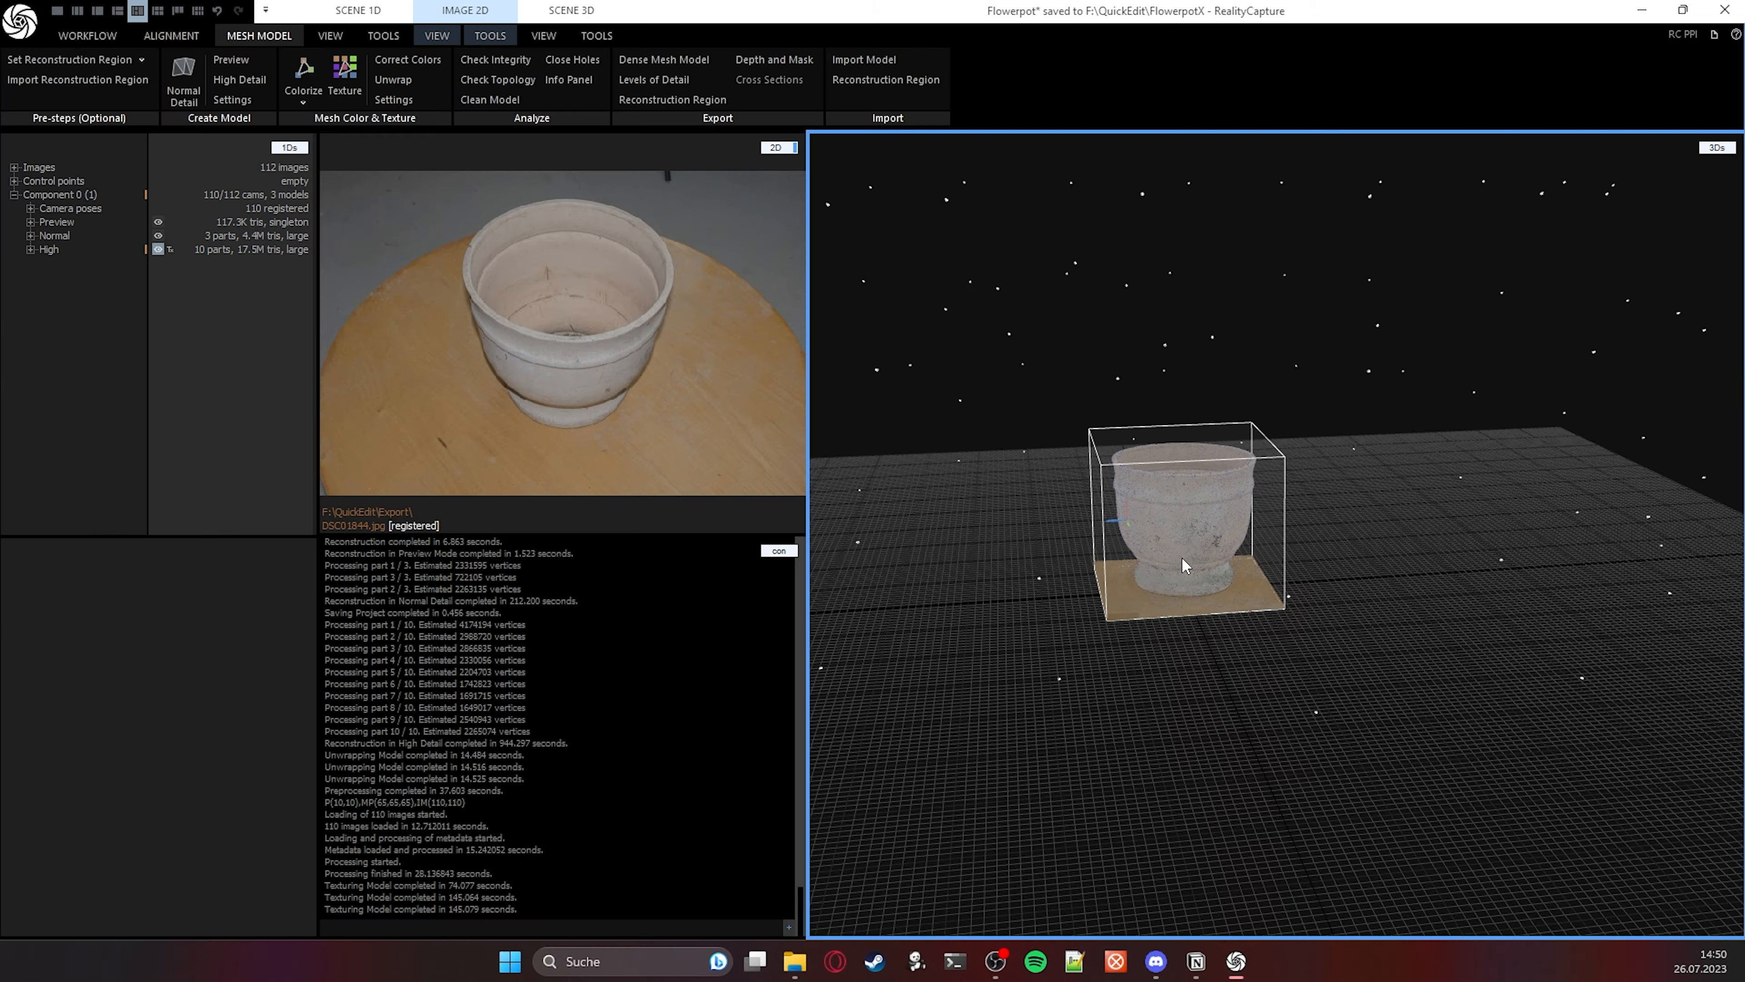
scroll(1185, 565, up, 10)
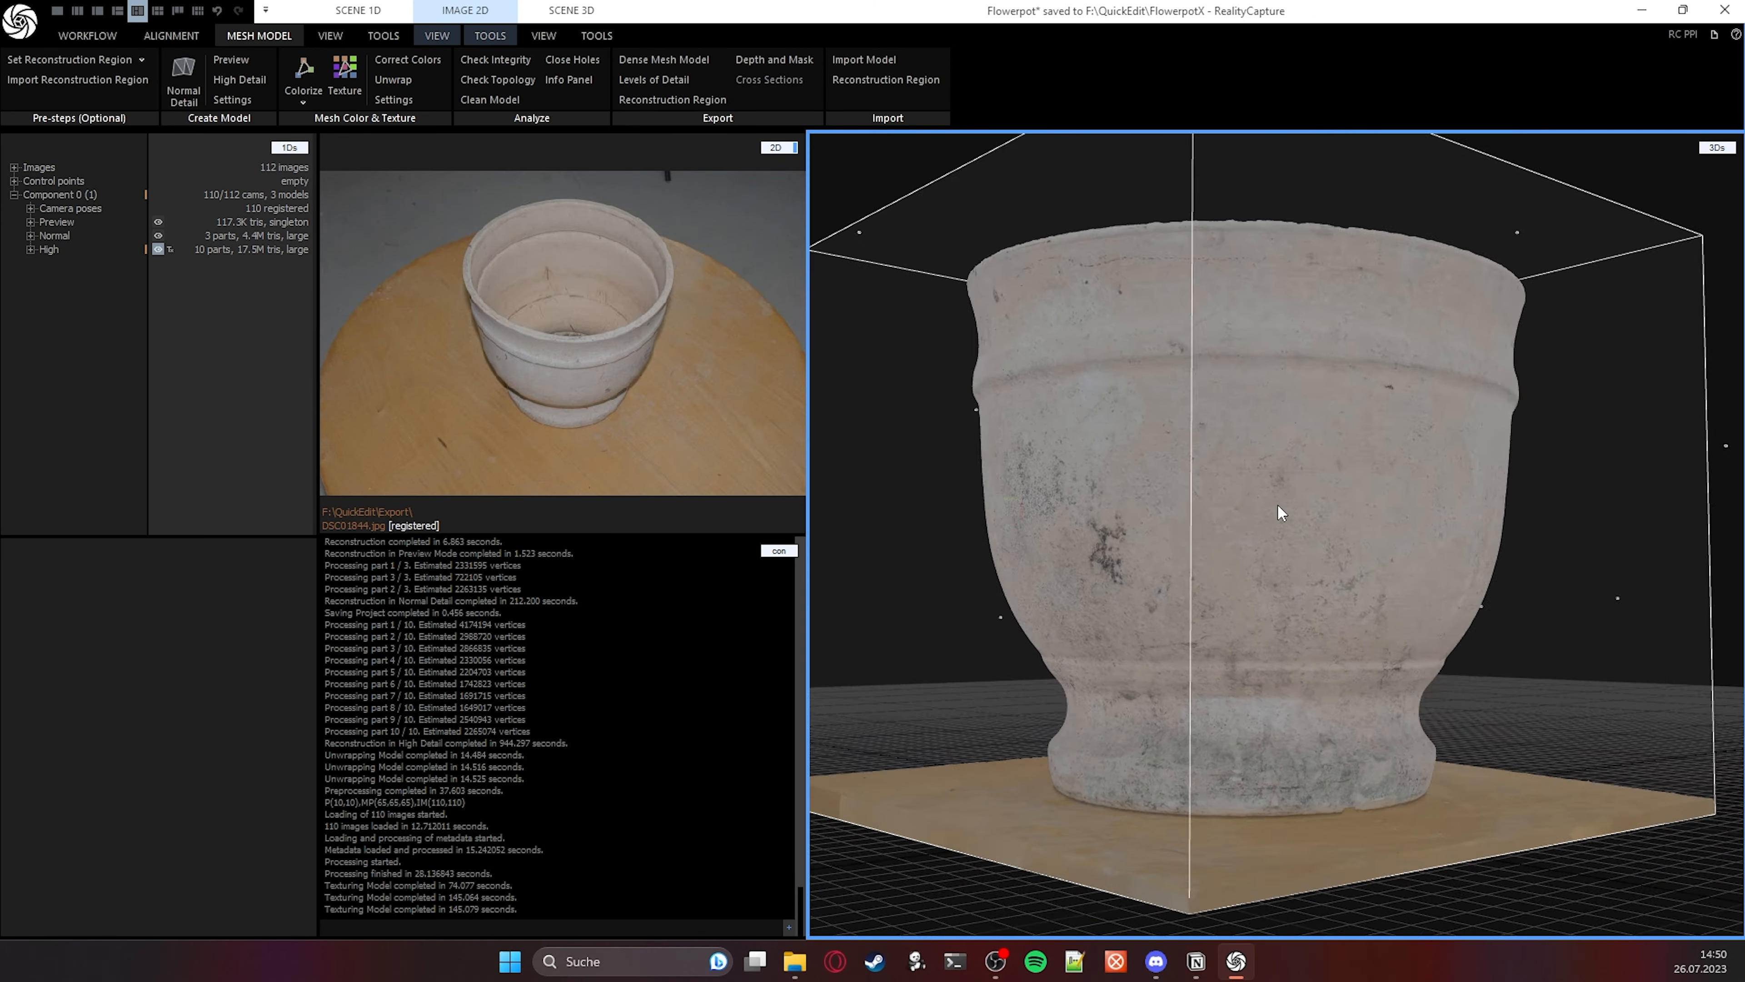
drag(1211, 507, 1480, 536)
scroll(1319, 490, up, 15)
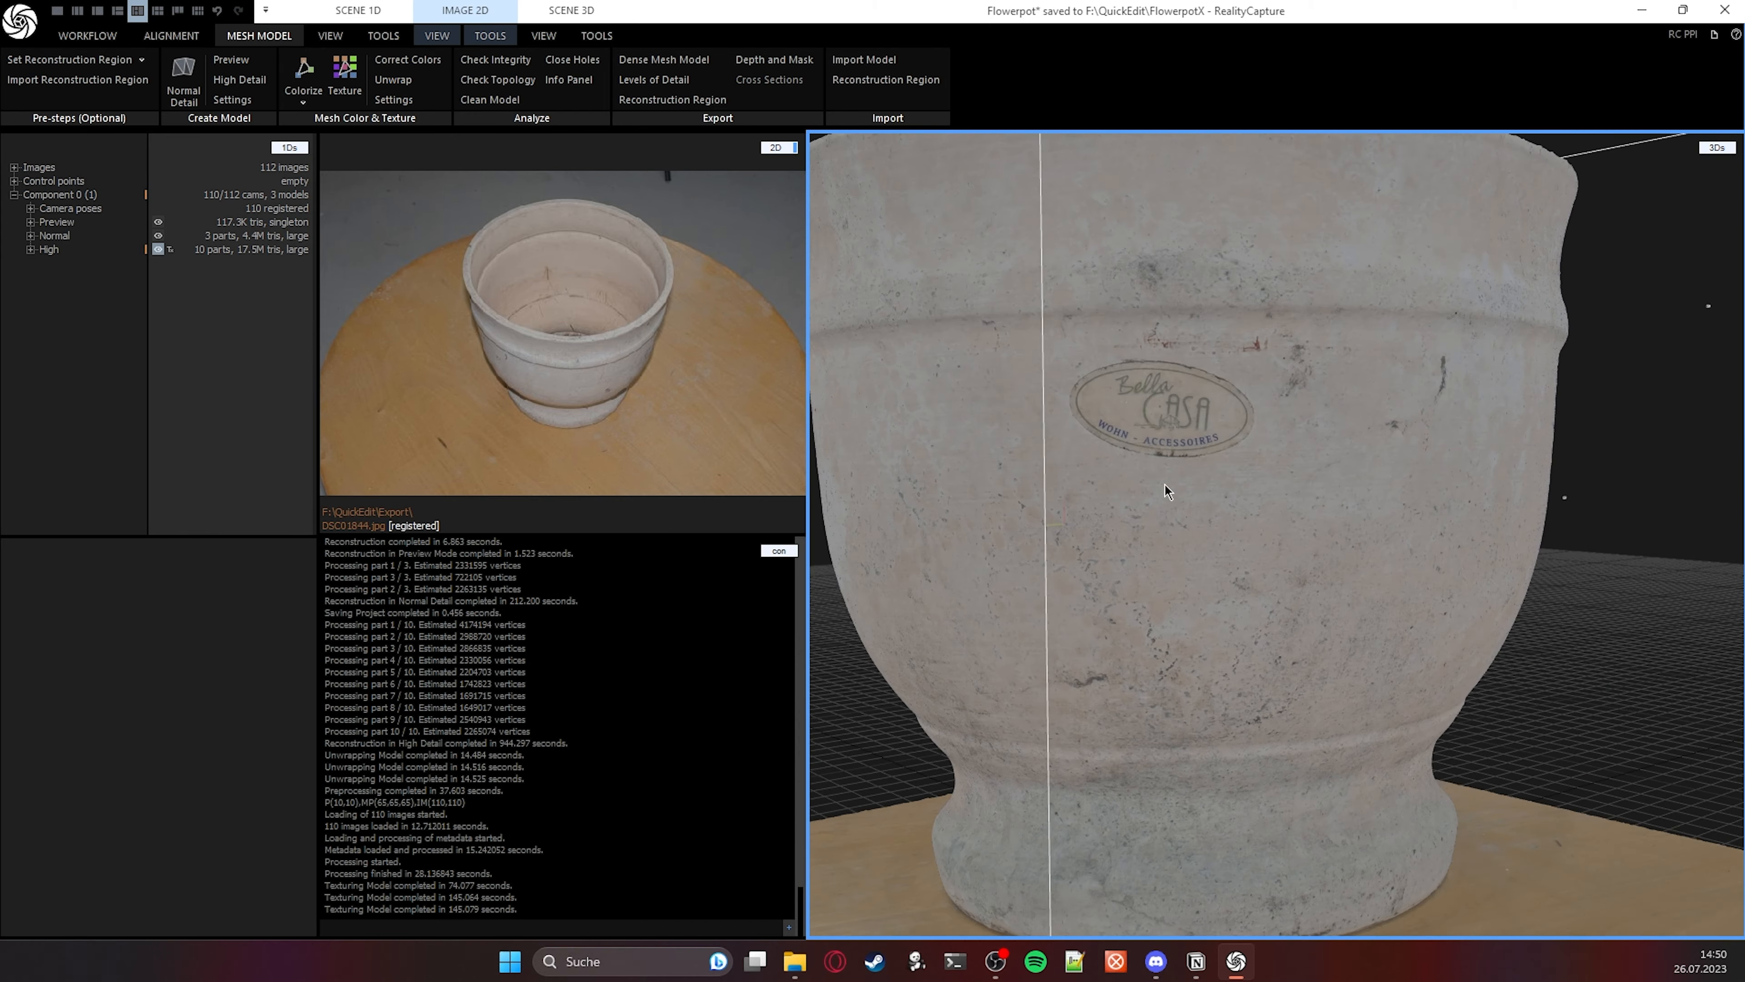
key(ctrl+s)
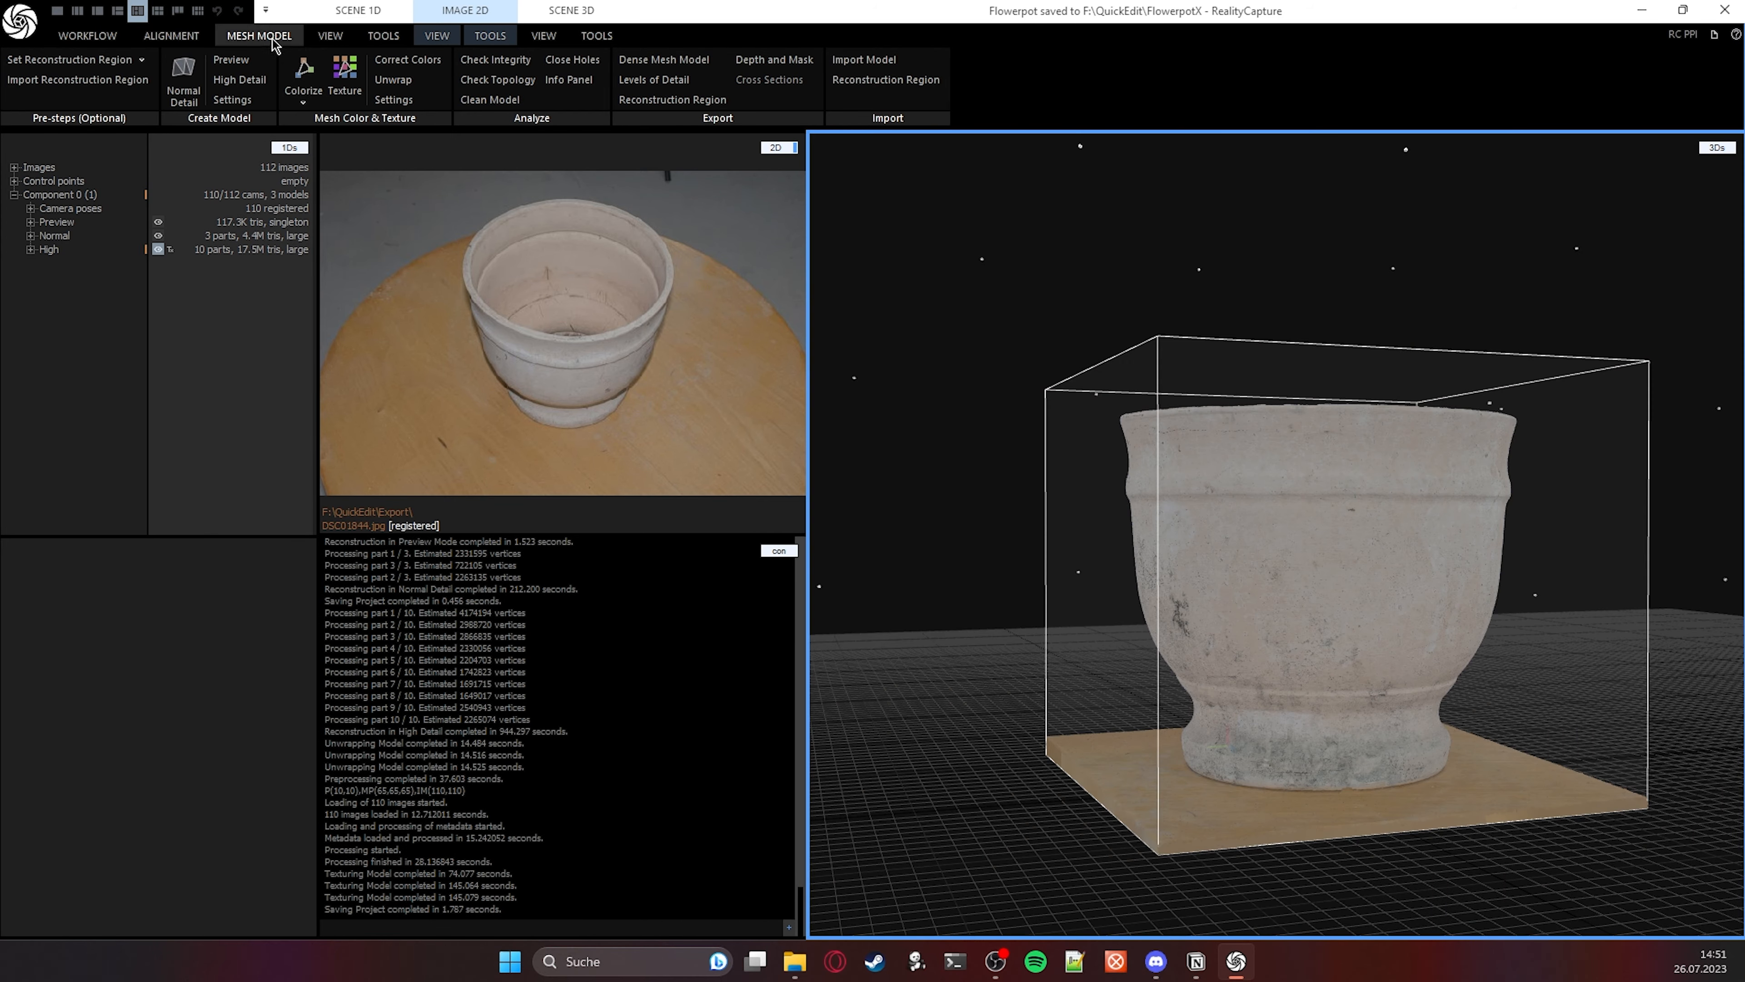
Export the textured high-detail model as the Wavefront OBJ file Flowerpot.obj with PNG textures, confirming the licence payment for its inputs.
click(90, 40)
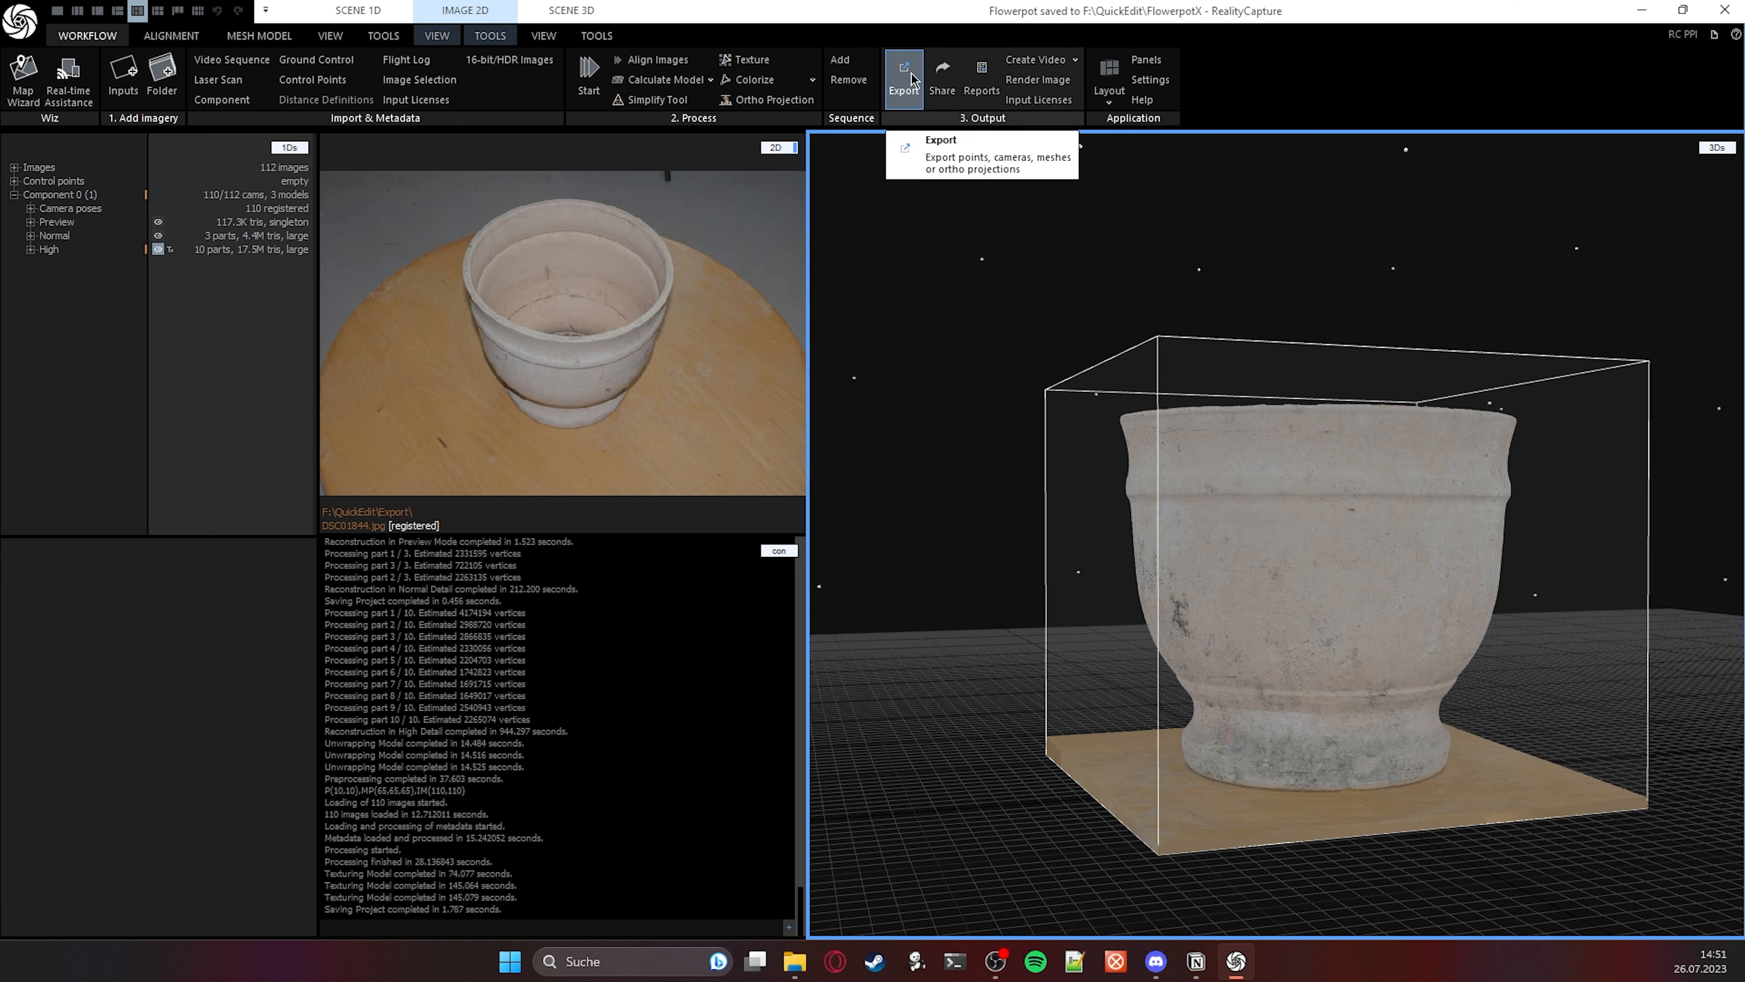
click(899, 86)
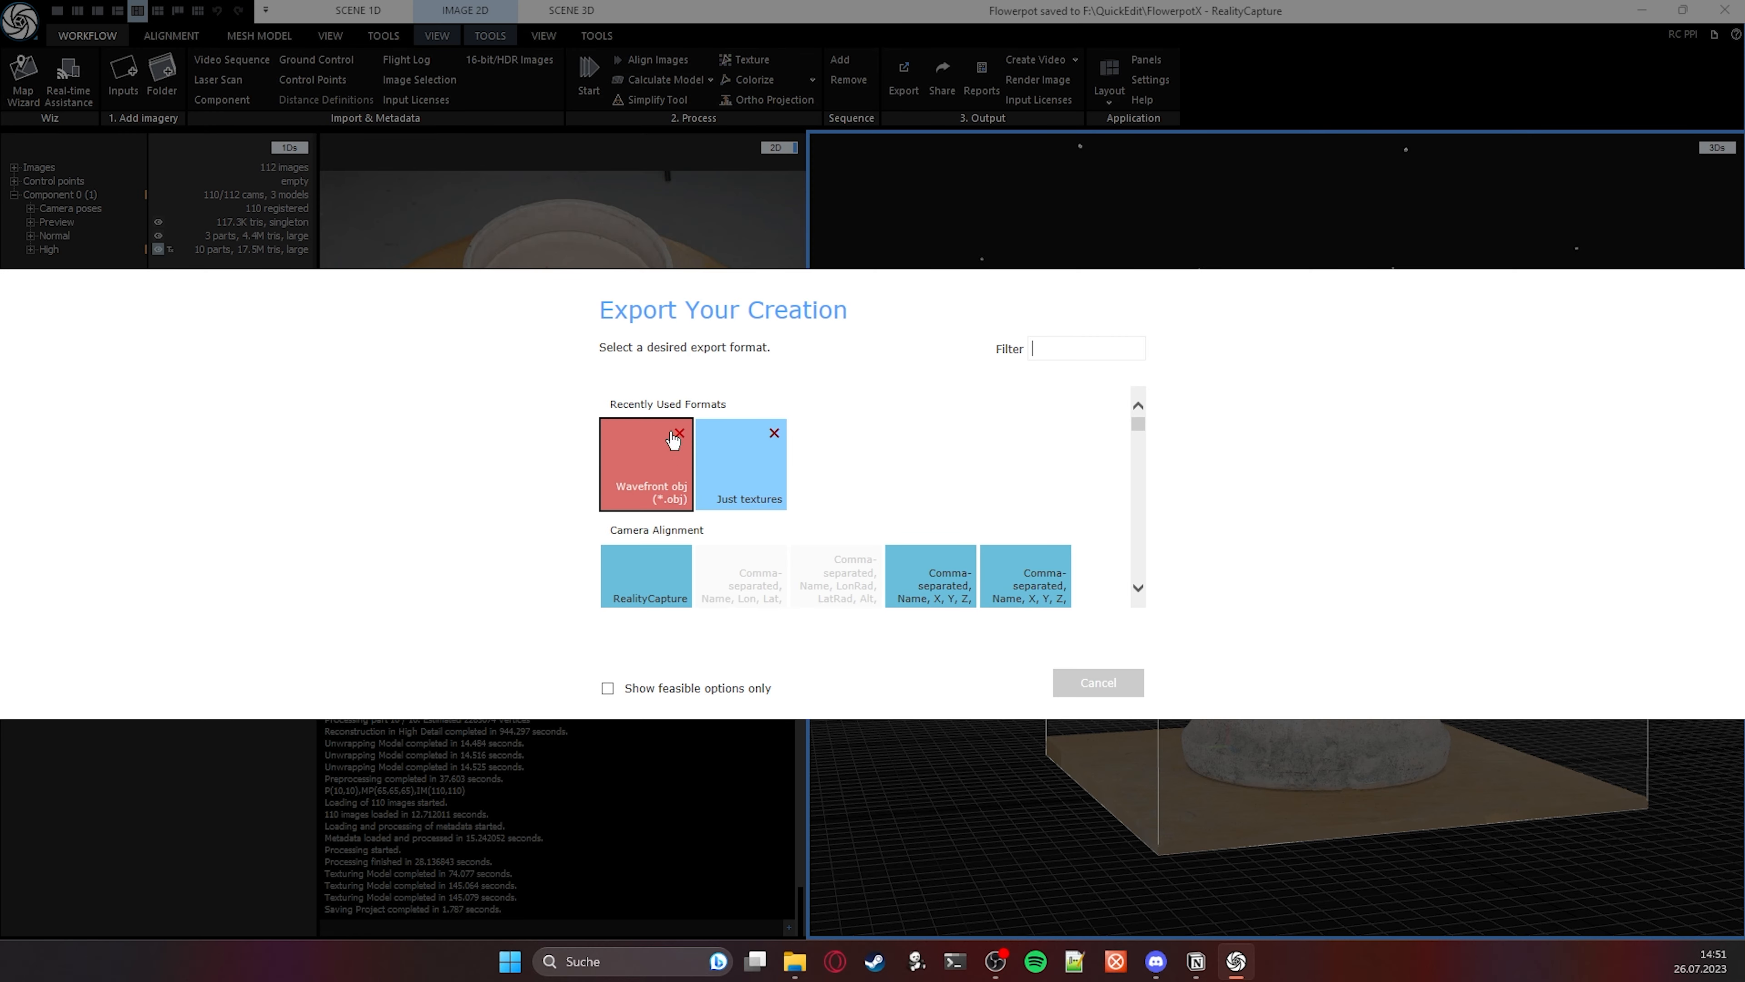
click(652, 474)
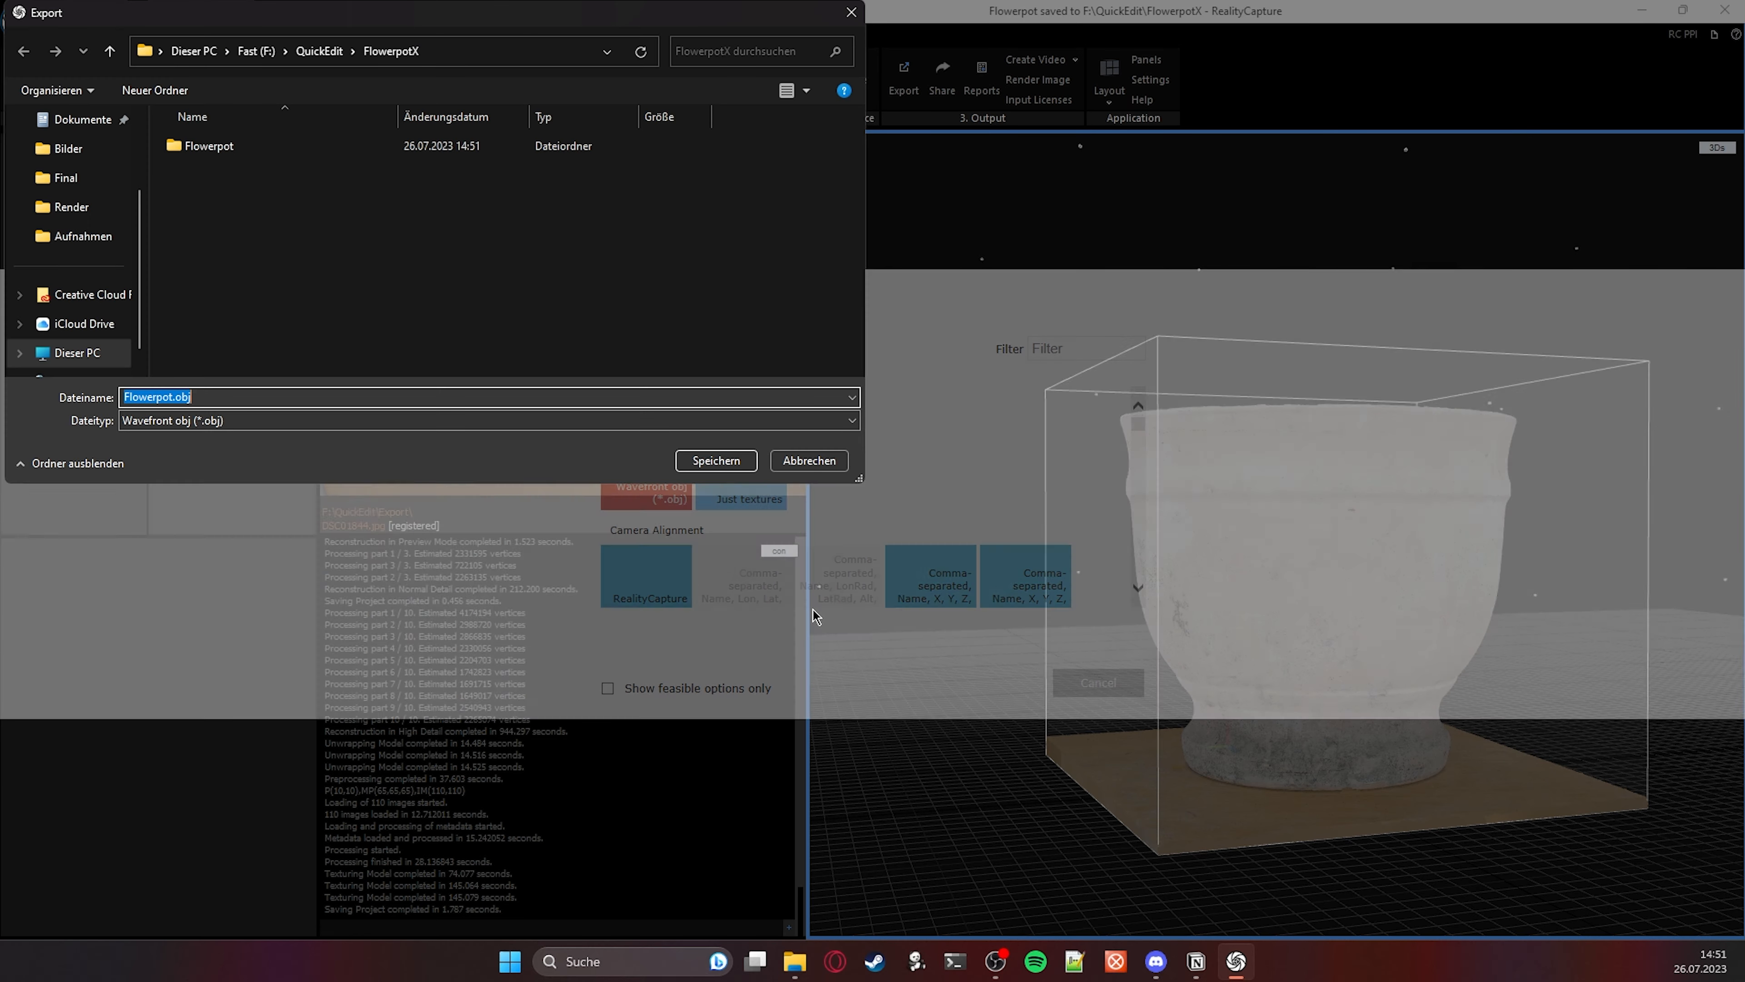
click(713, 565)
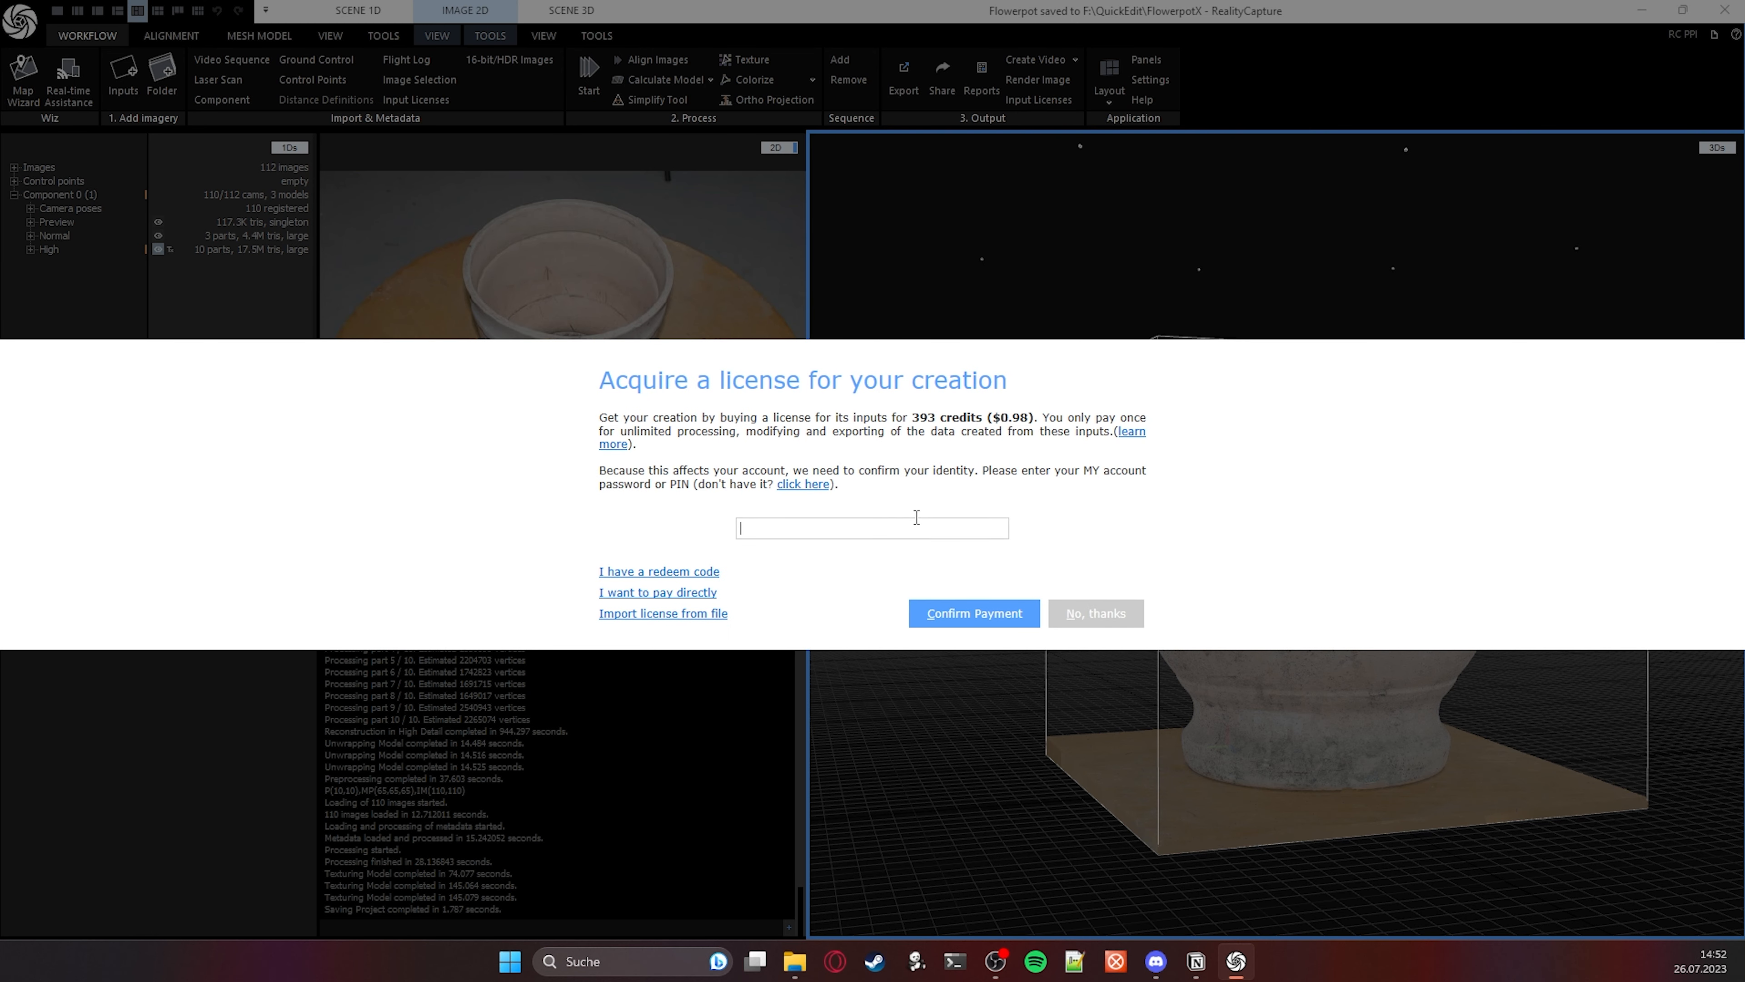
click(962, 613)
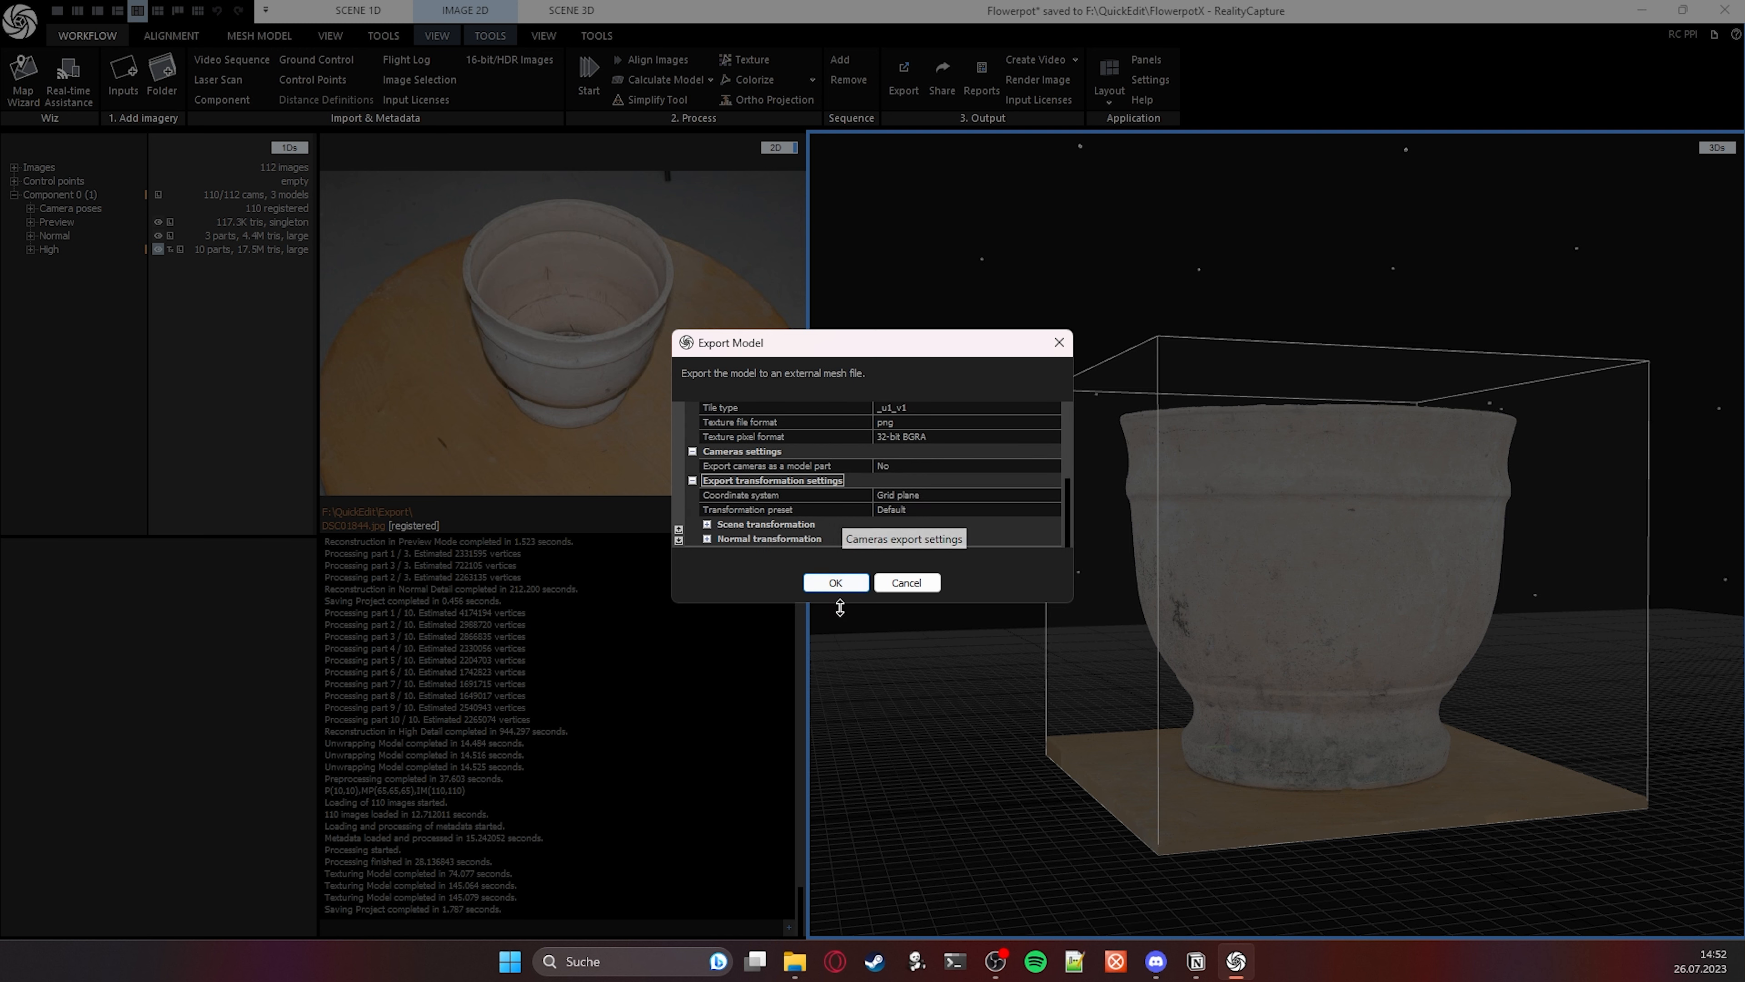
click(837, 584)
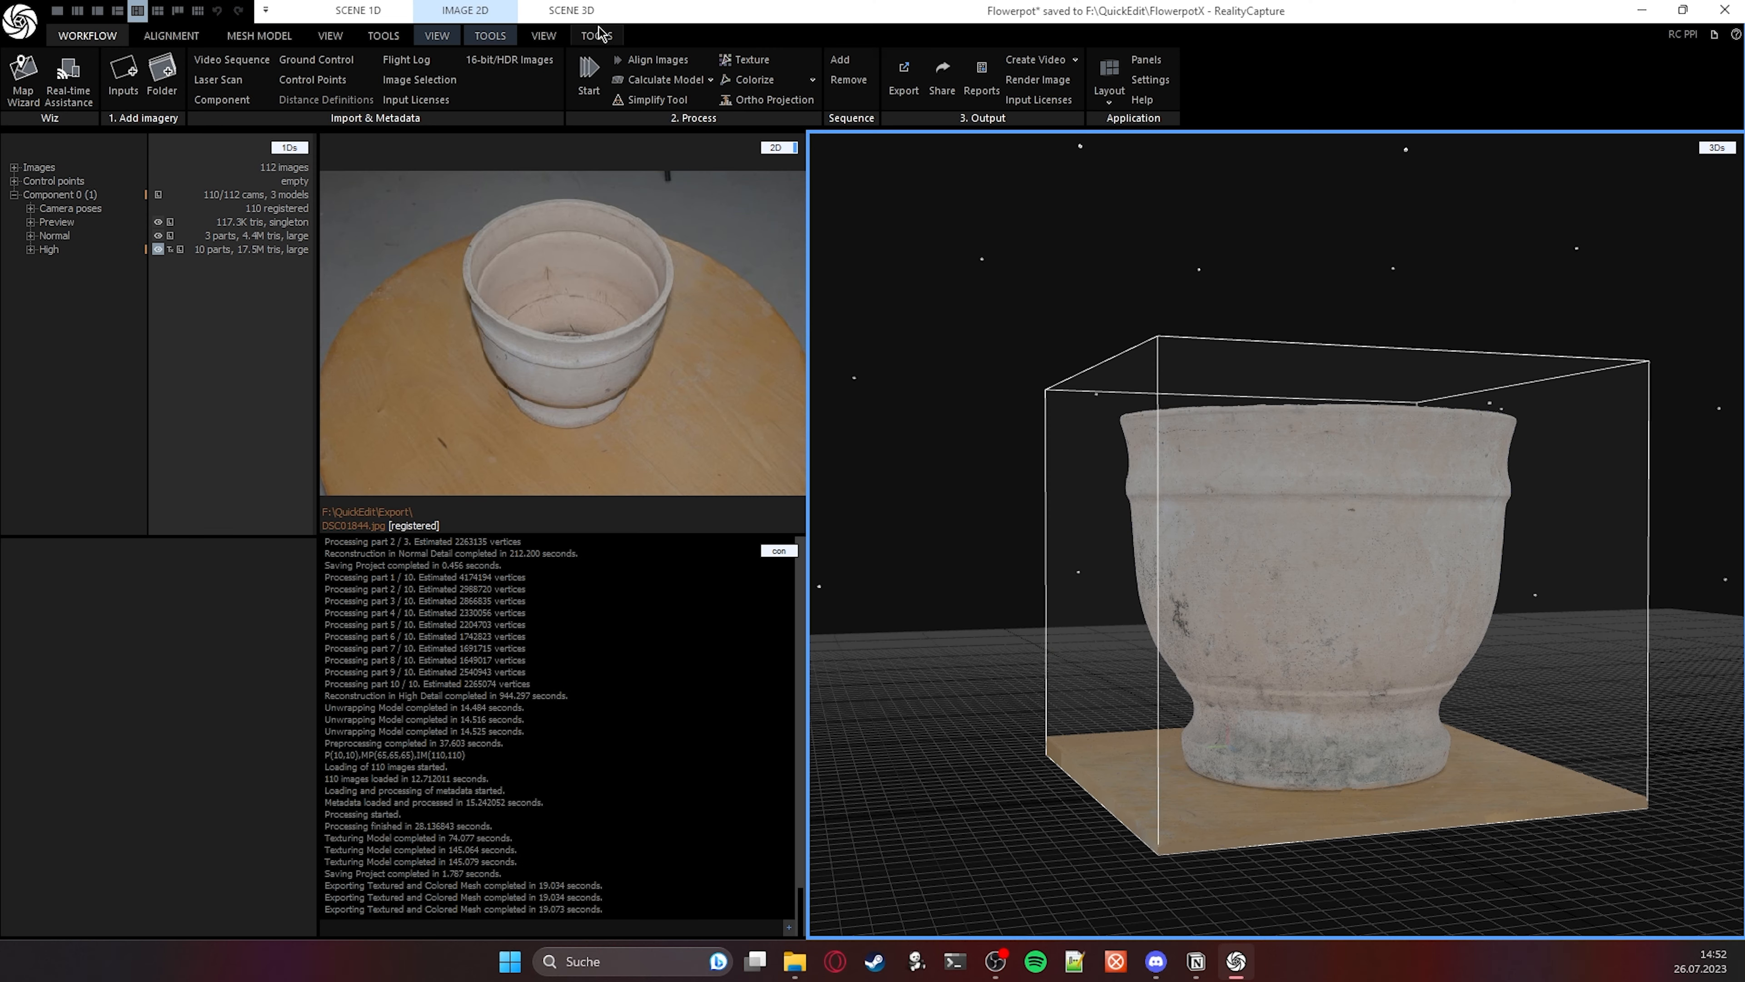
Lasso-select one upper side of the flowerpot's rim and filter that area out of the Preview model.
click(597, 35)
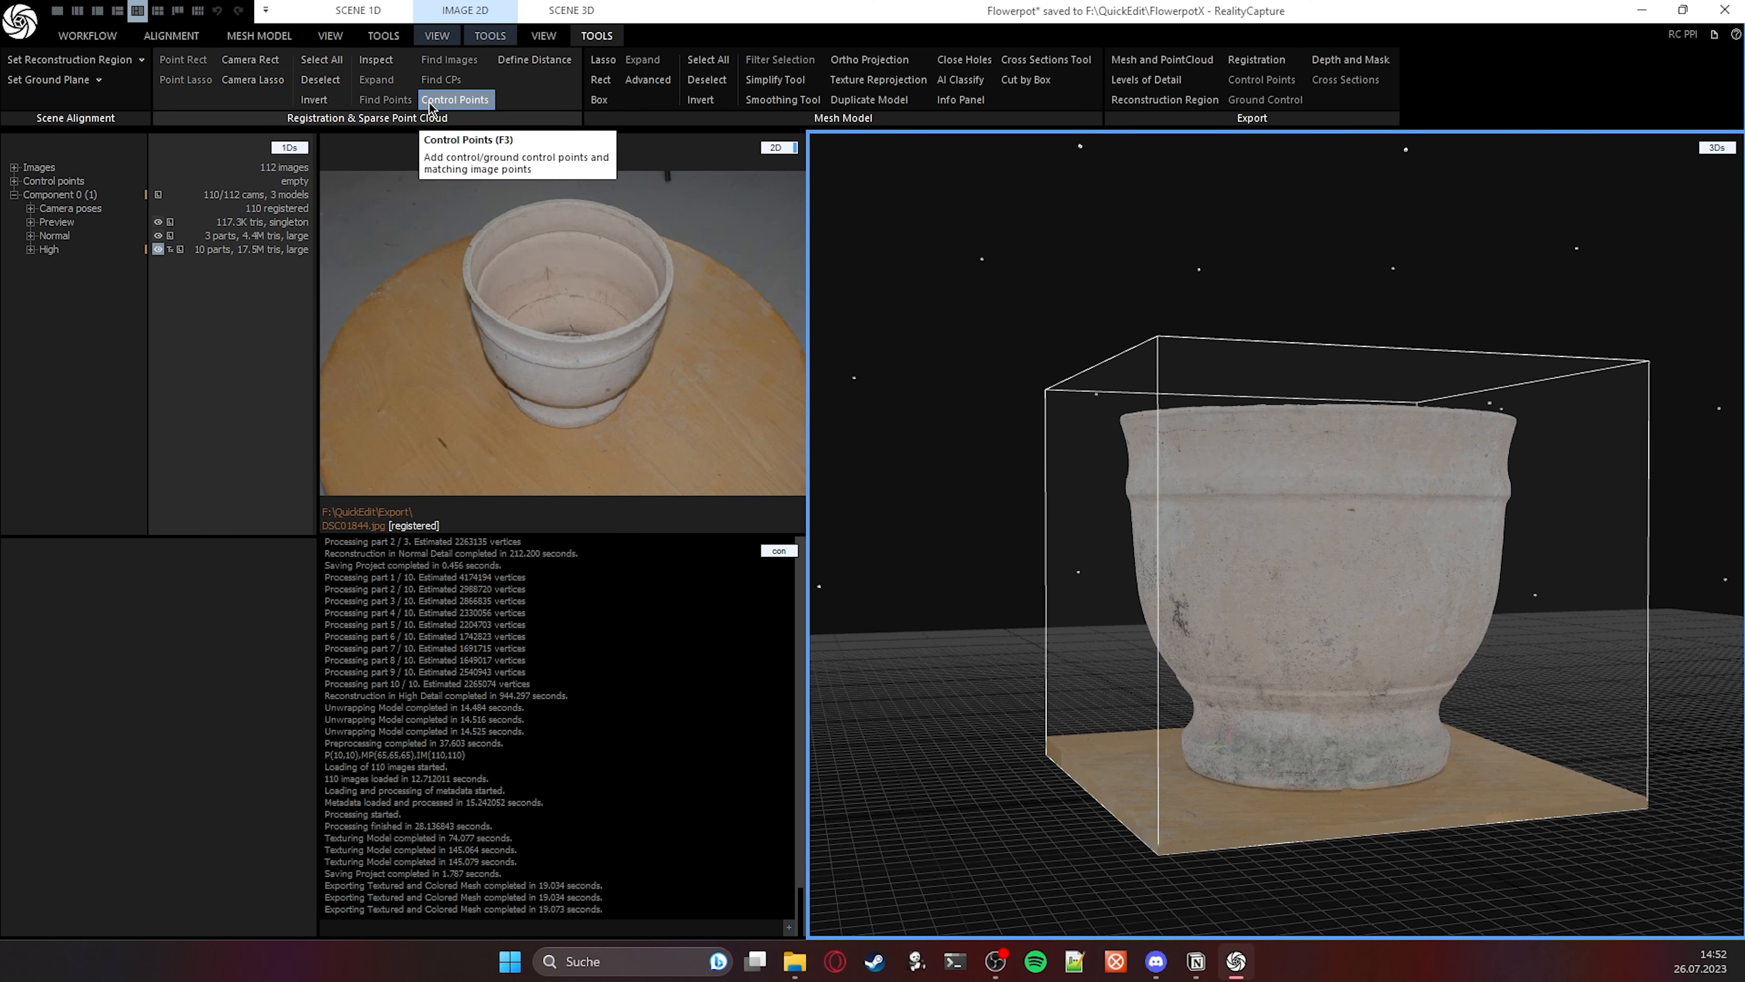
click(602, 67)
drag(1161, 398, 1181, 388)
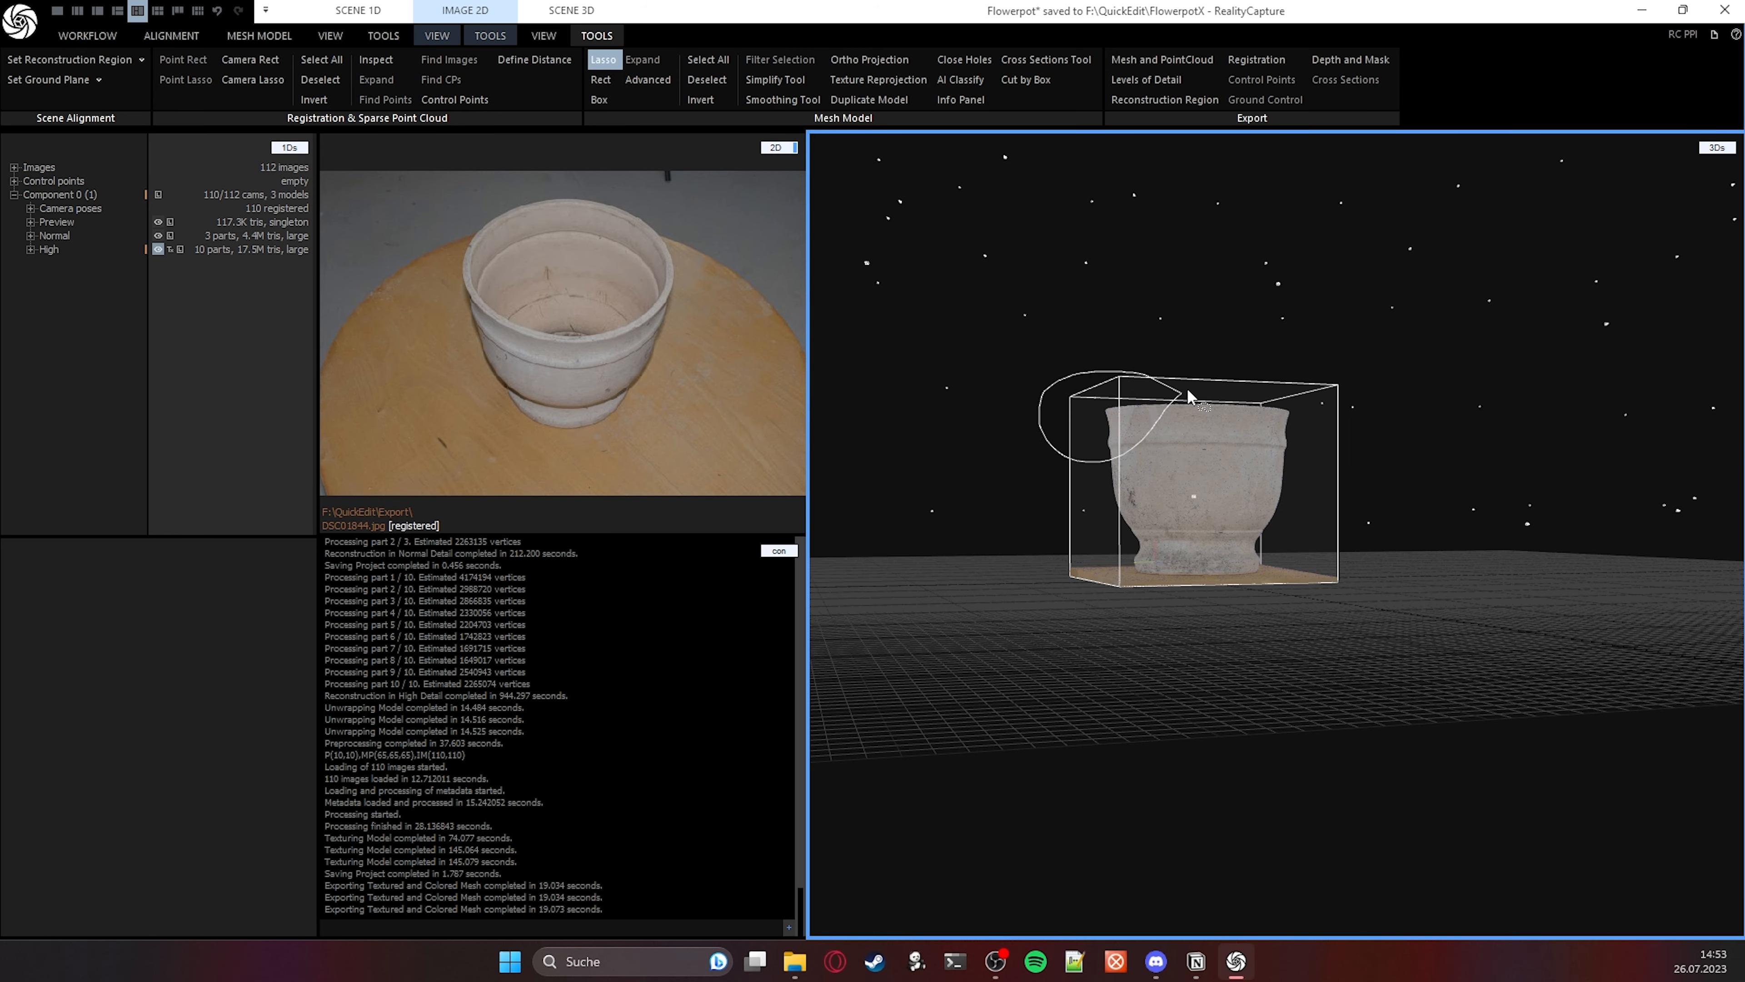
scroll(1179, 387, up, 6)
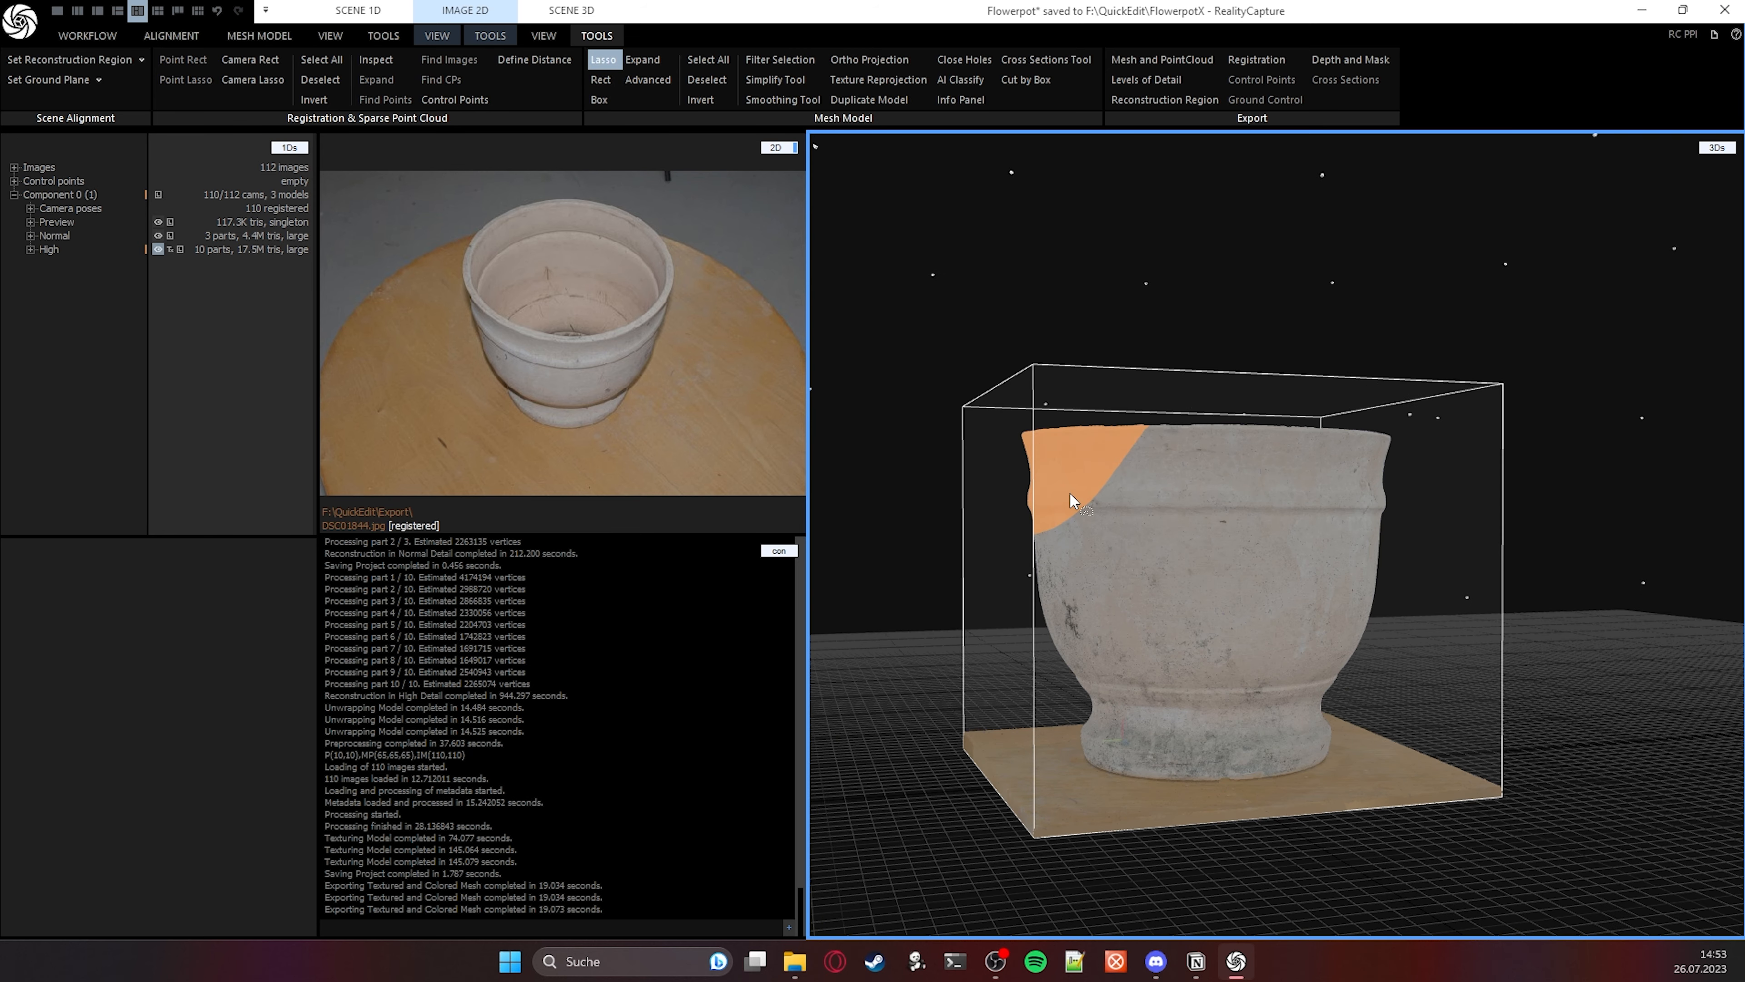
click(702, 101)
click(965, 61)
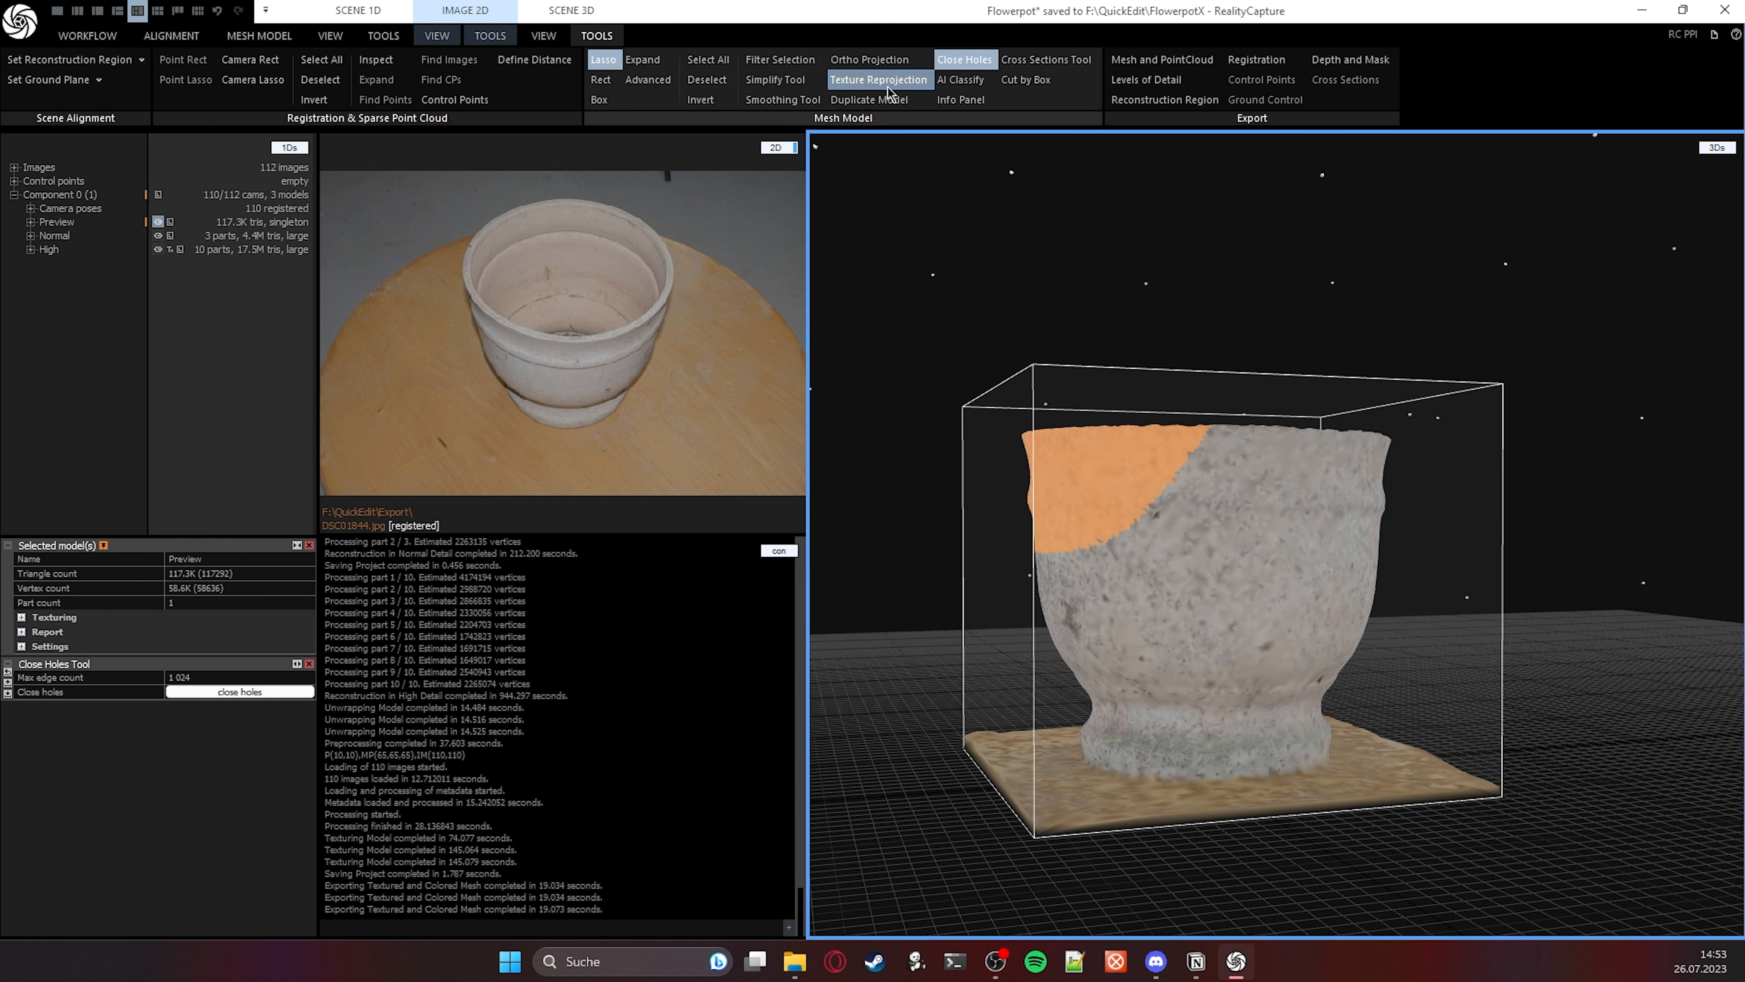
click(780, 59)
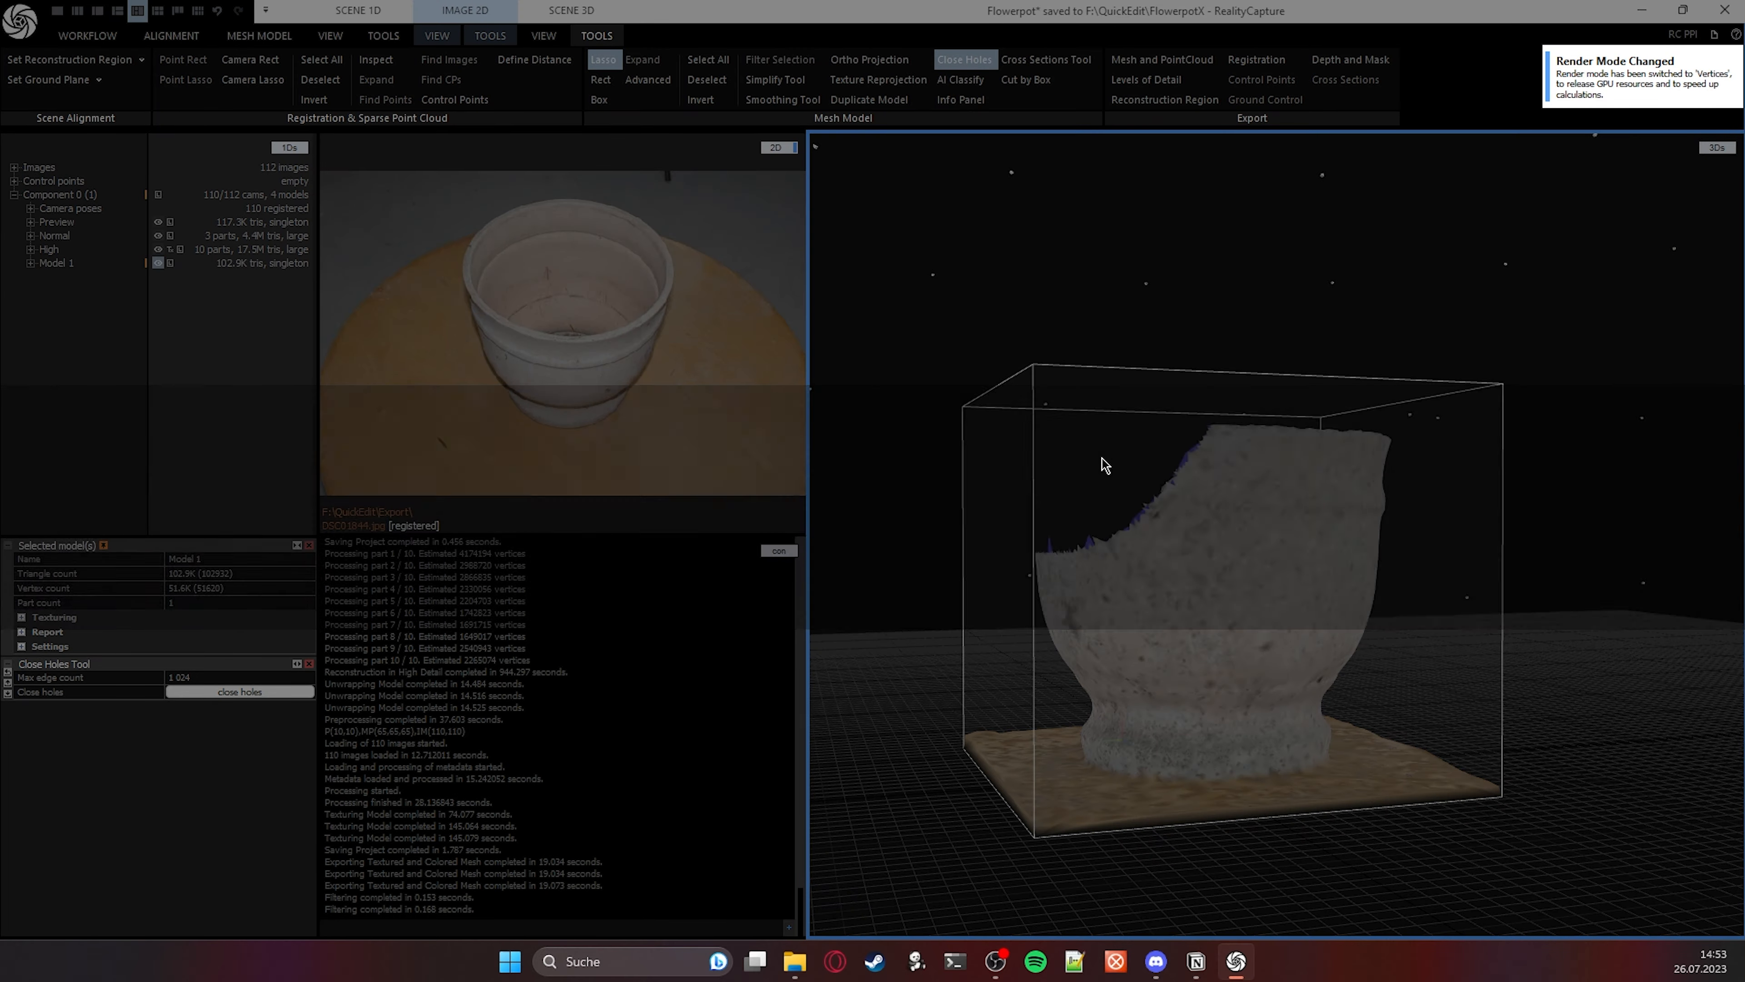
Try closing the holes of the cut model with a maximum edge count of 1,024, and delete the resulting model.
drag(1101, 457, 1242, 403)
click(237, 691)
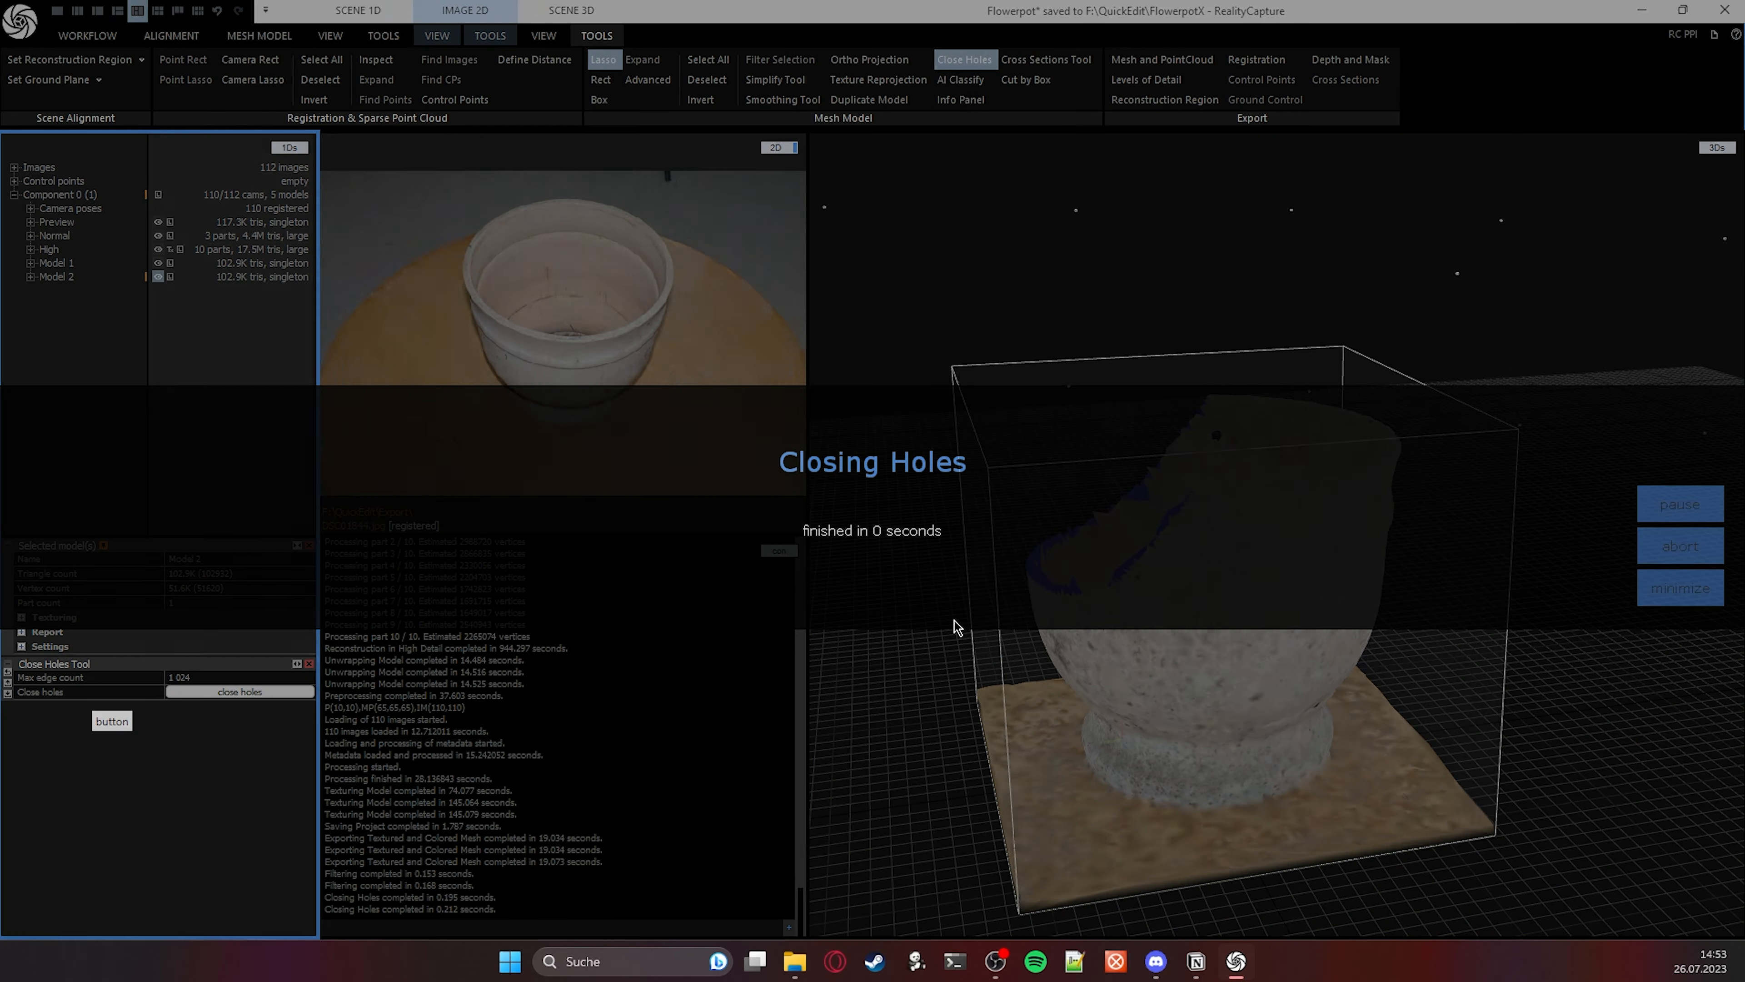
key(Delete)
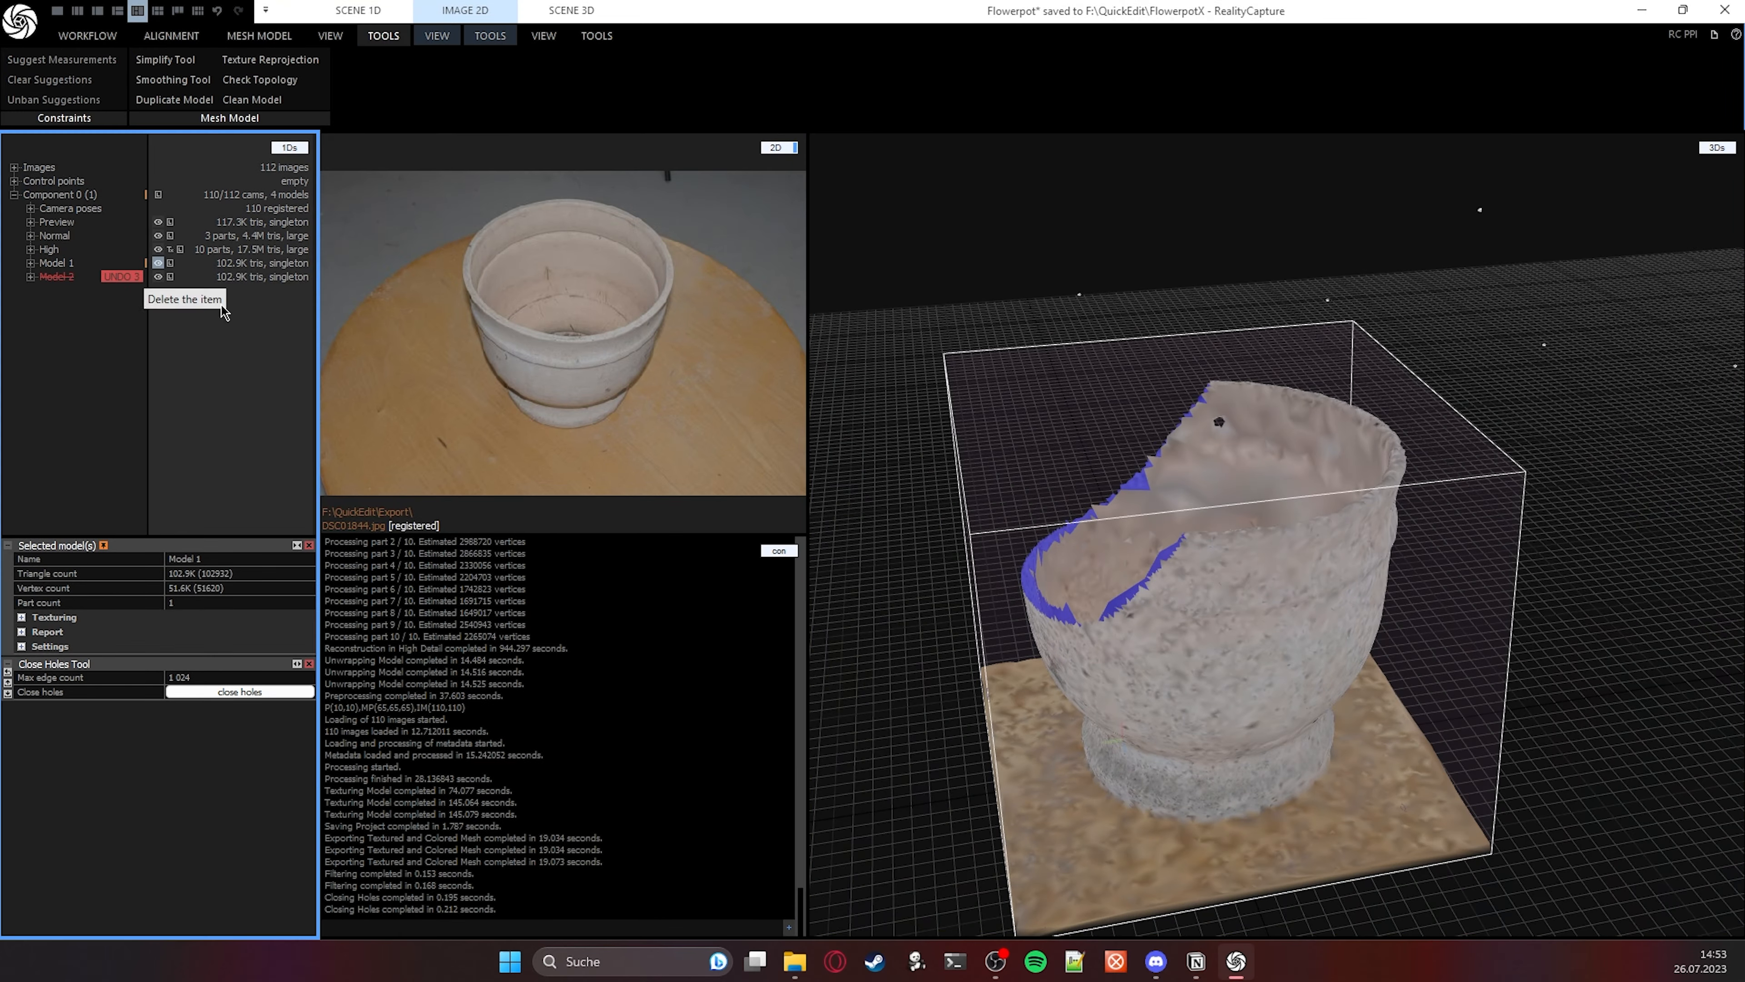
Simplify the cut Preview model with an absolute target of 1,000,000 triangles.
drag(1293, 570, 1228, 558)
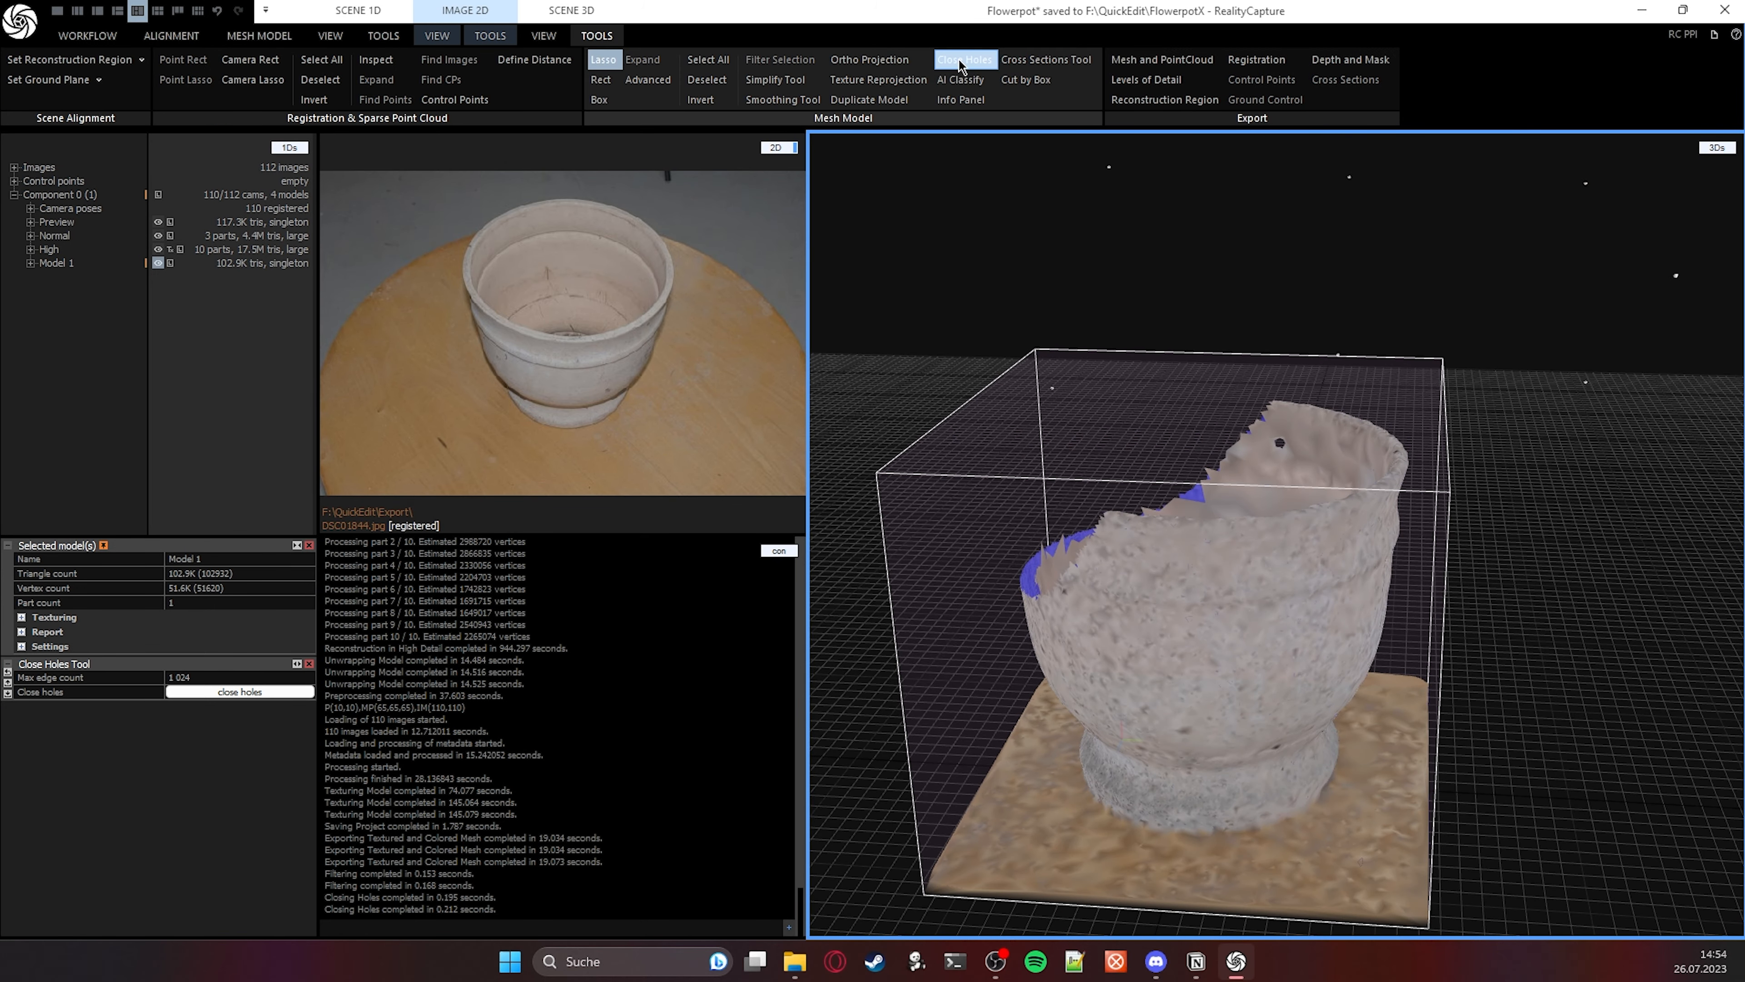
click(775, 79)
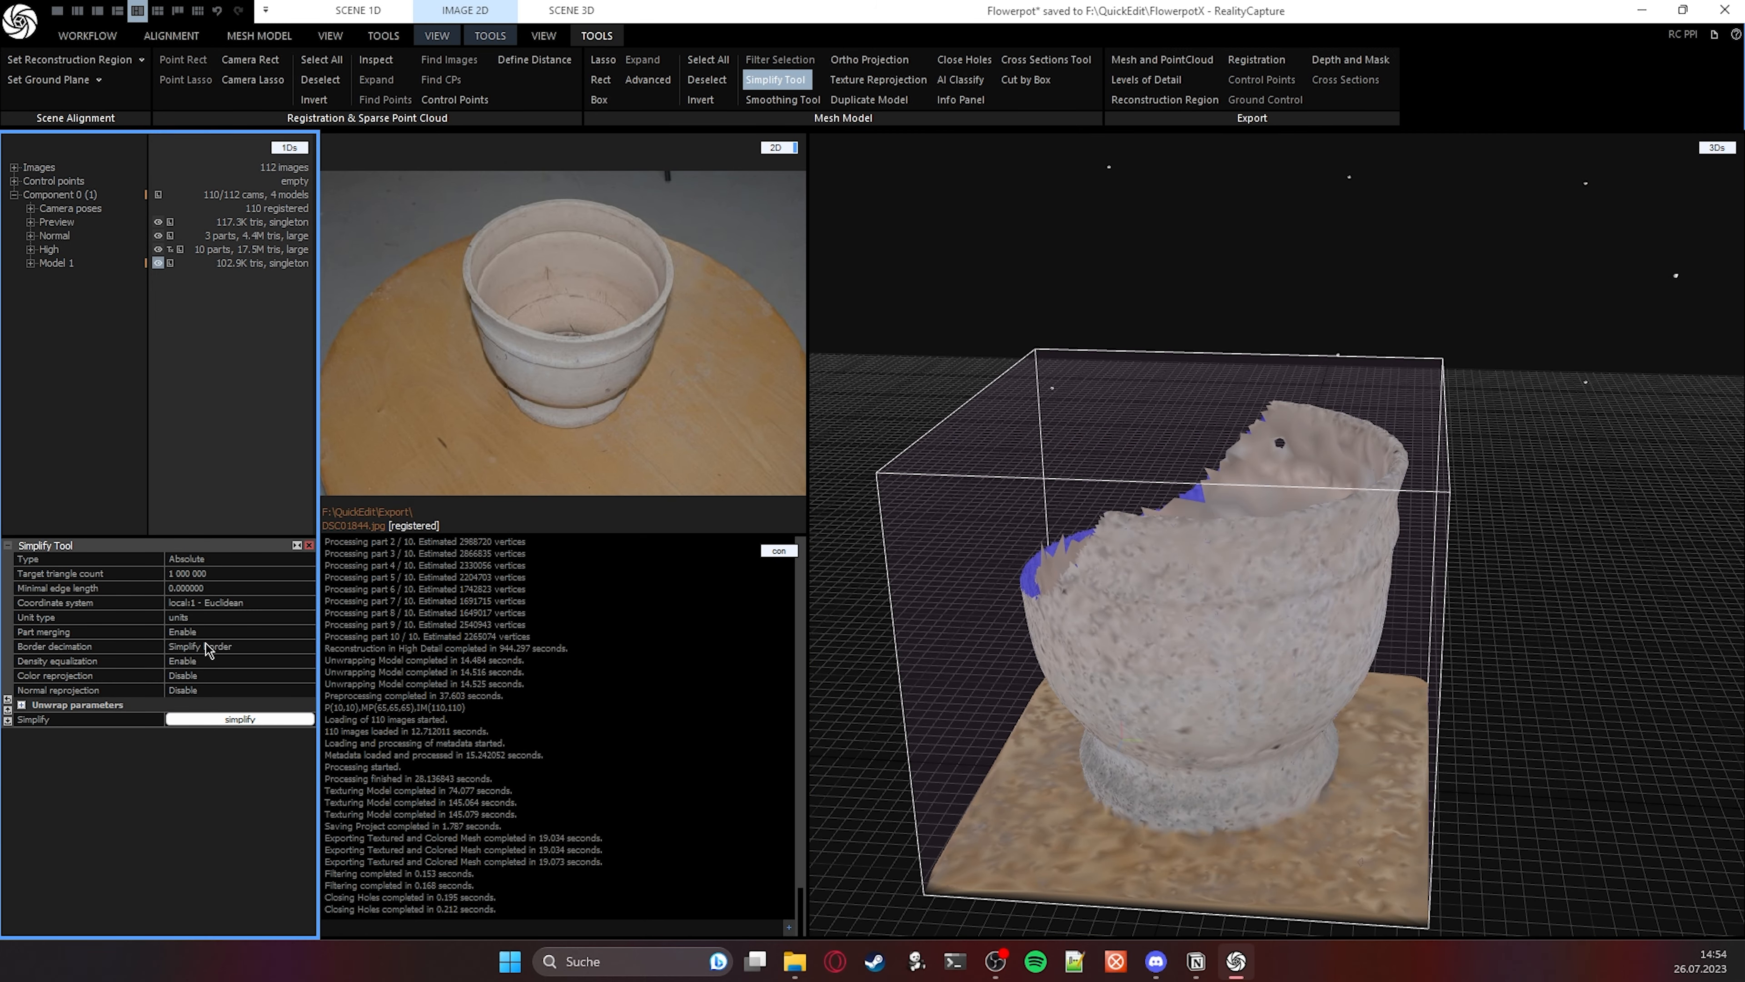
click(219, 718)
drag(1124, 618, 1289, 611)
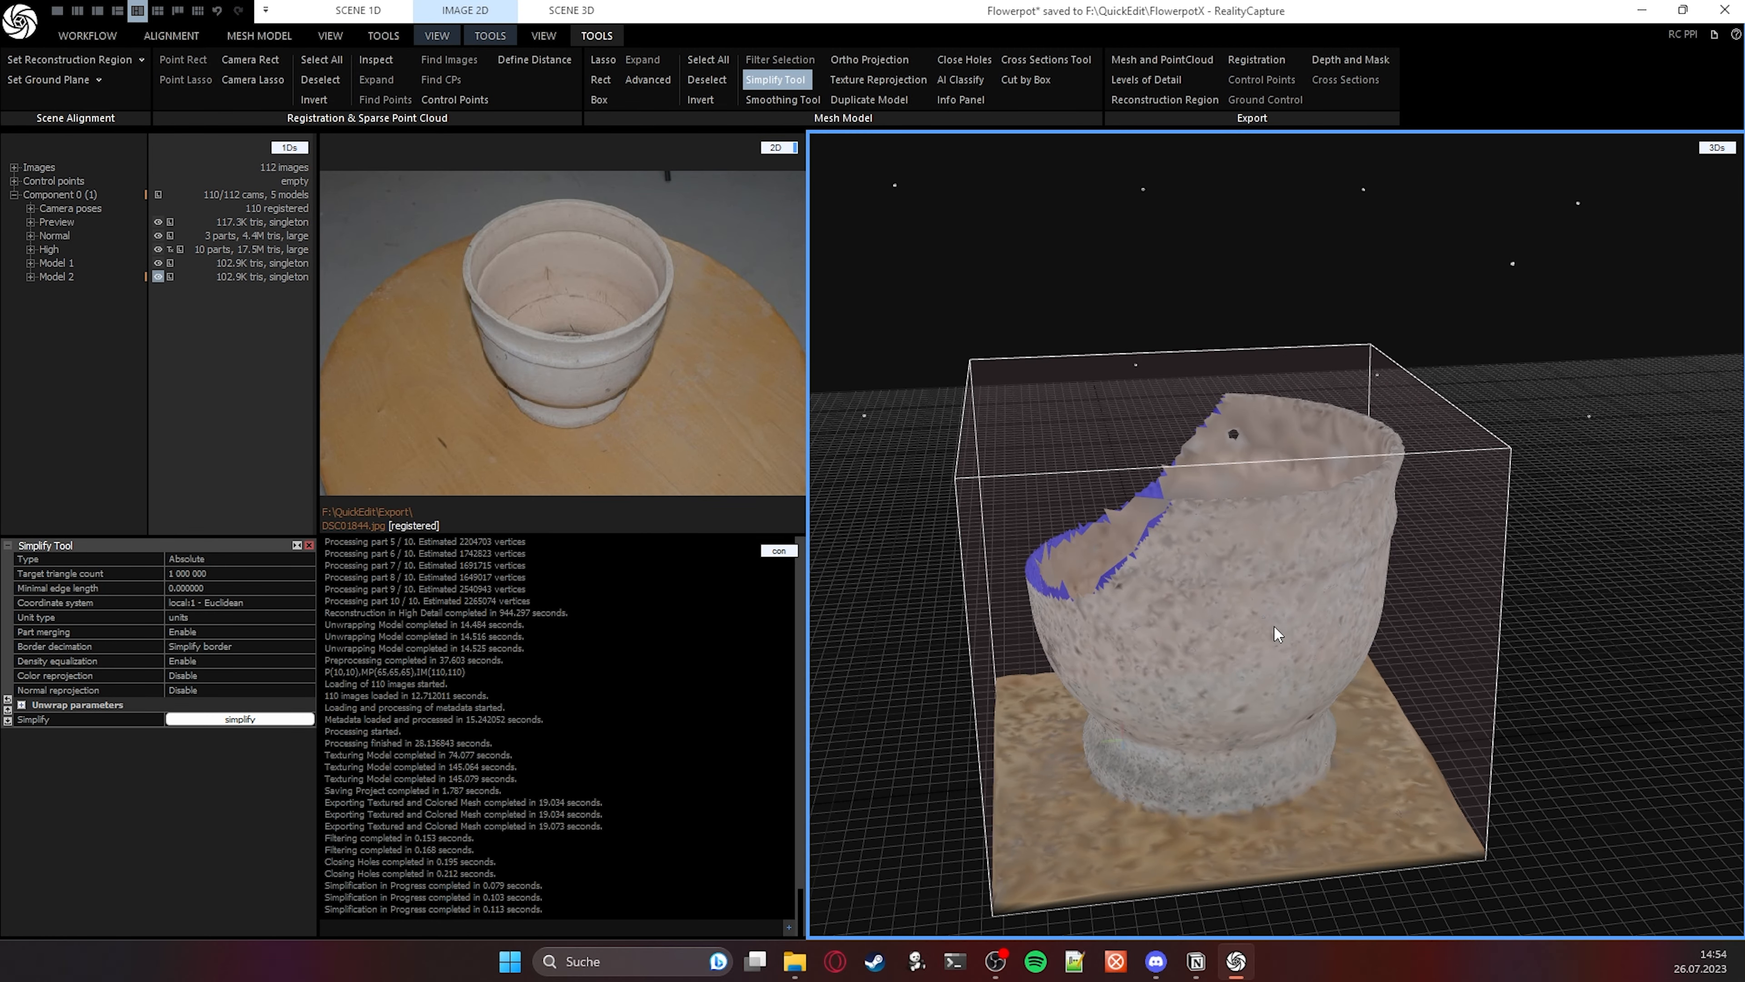
Smooth the simplified cut model using noise removal with a weight of 0.5 and 5 iterations.
click(232, 616)
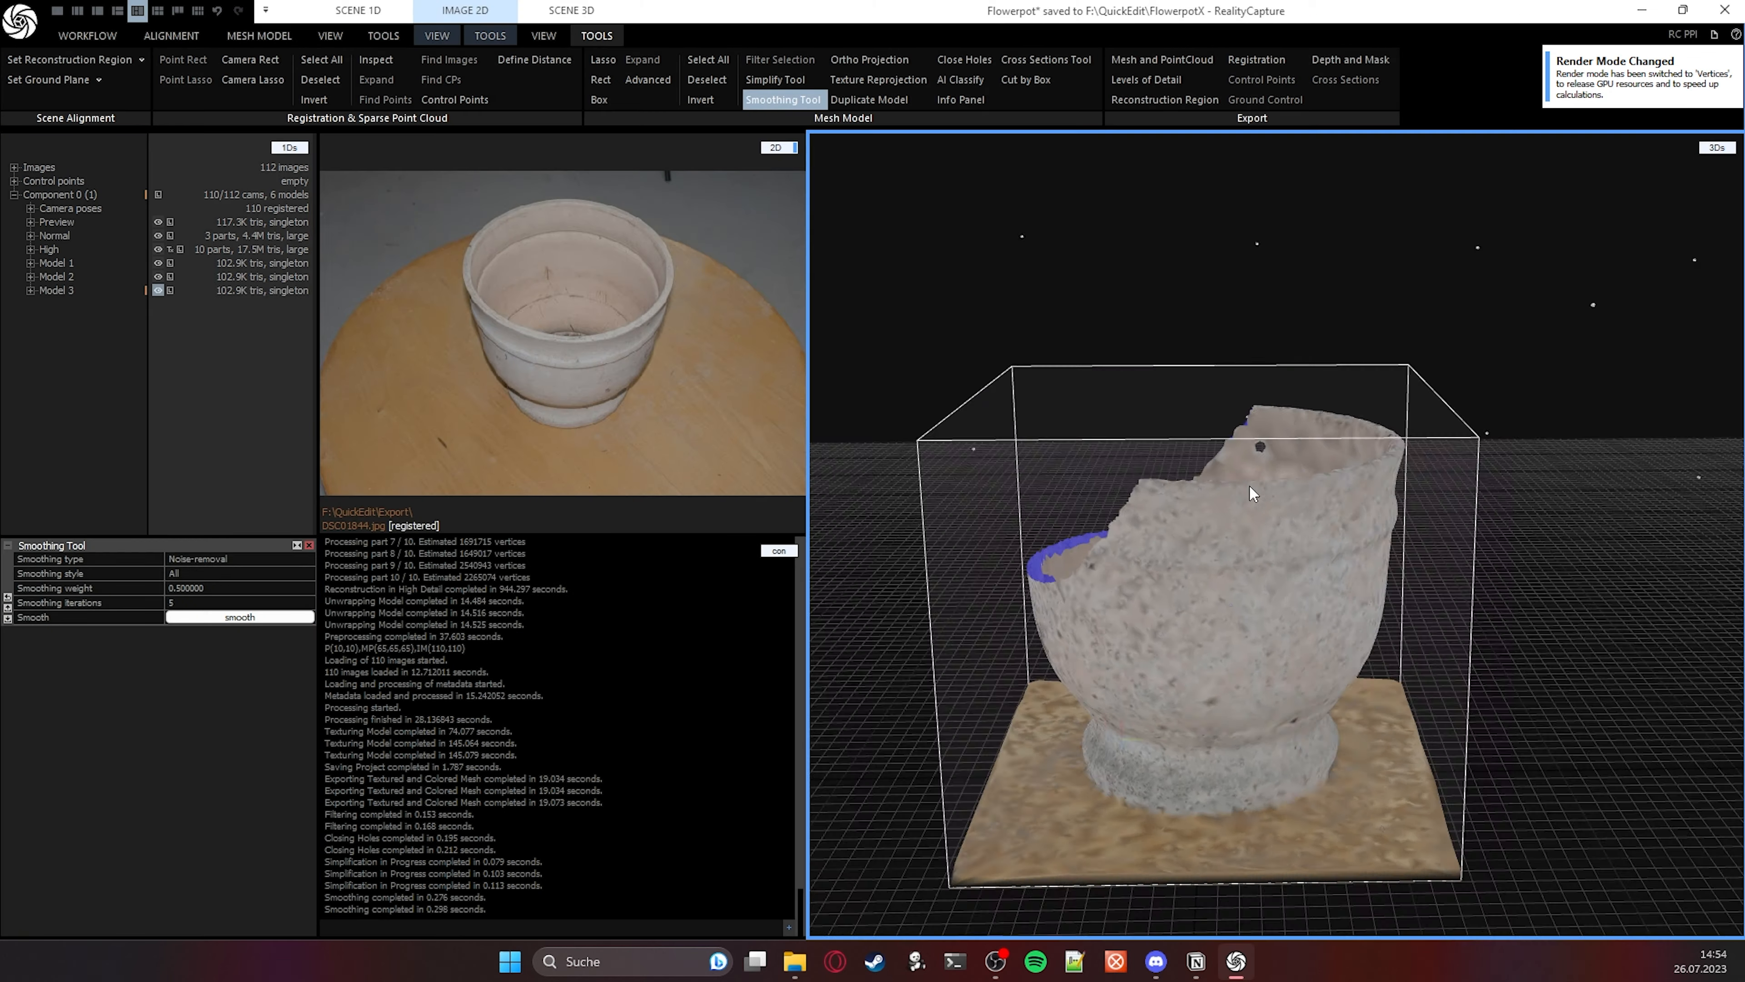
drag(1249, 484, 1654, 501)
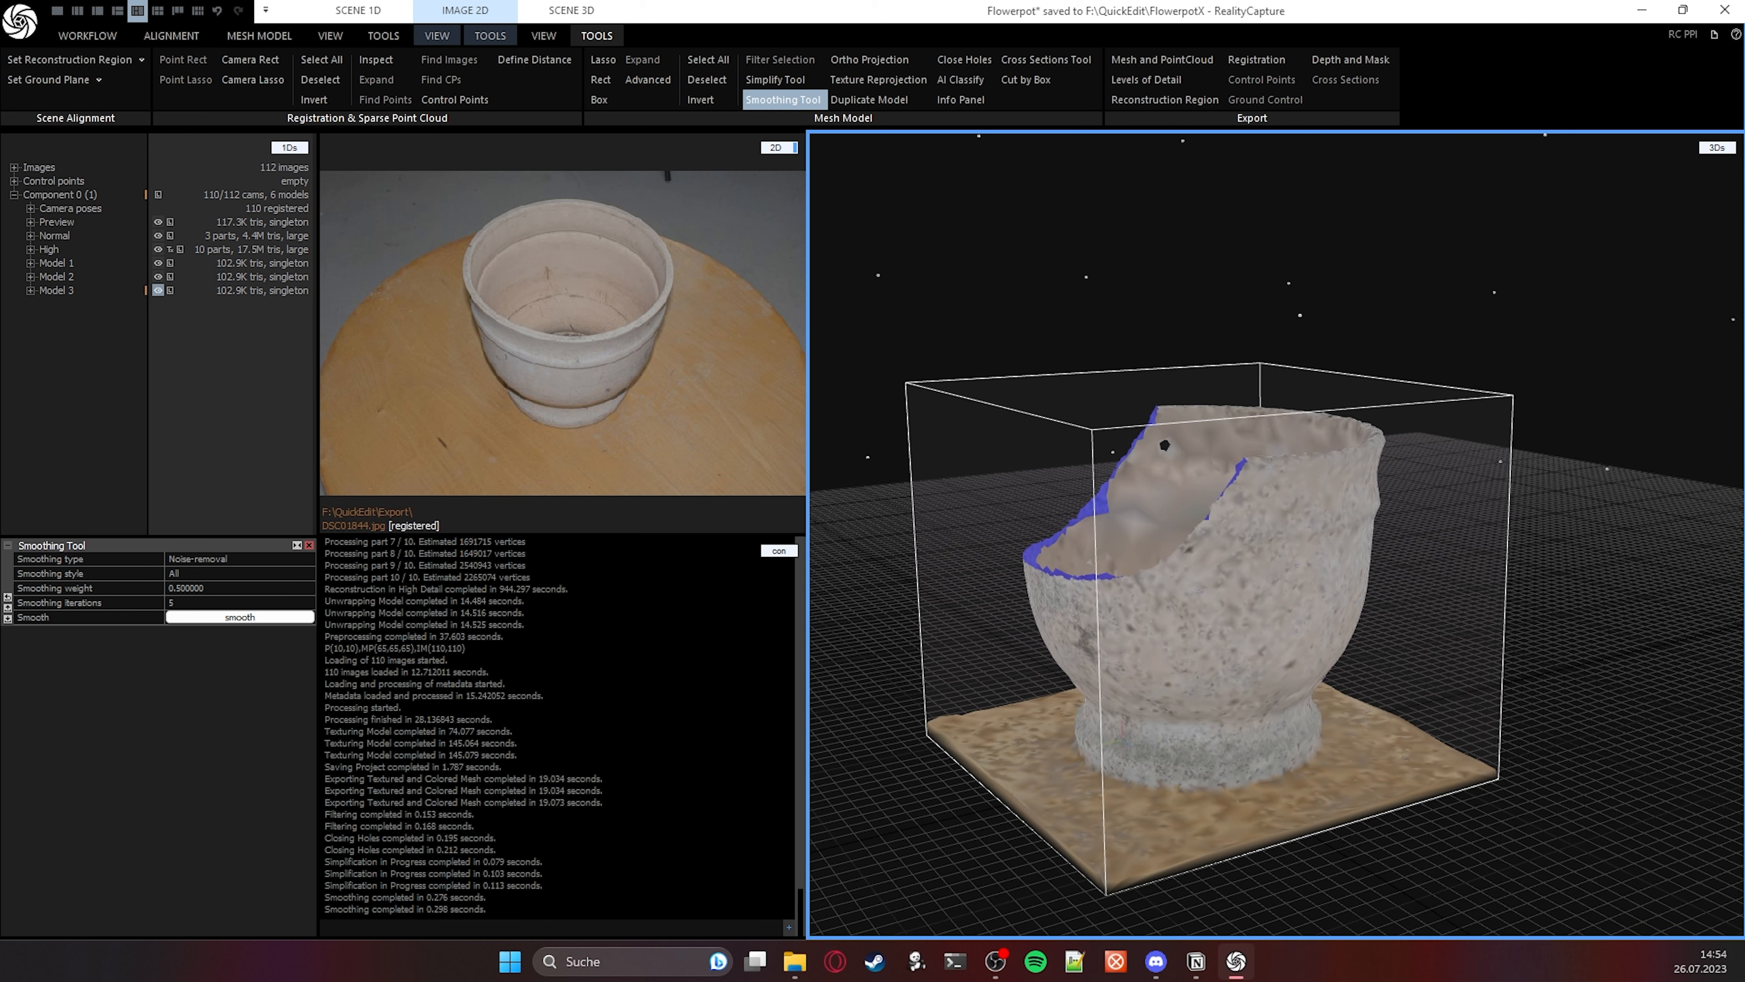
Save the project and inspect the simplified, texture-reprojected flowerpot model from above and up close.
click(106, 343)
key(ctrl+s)
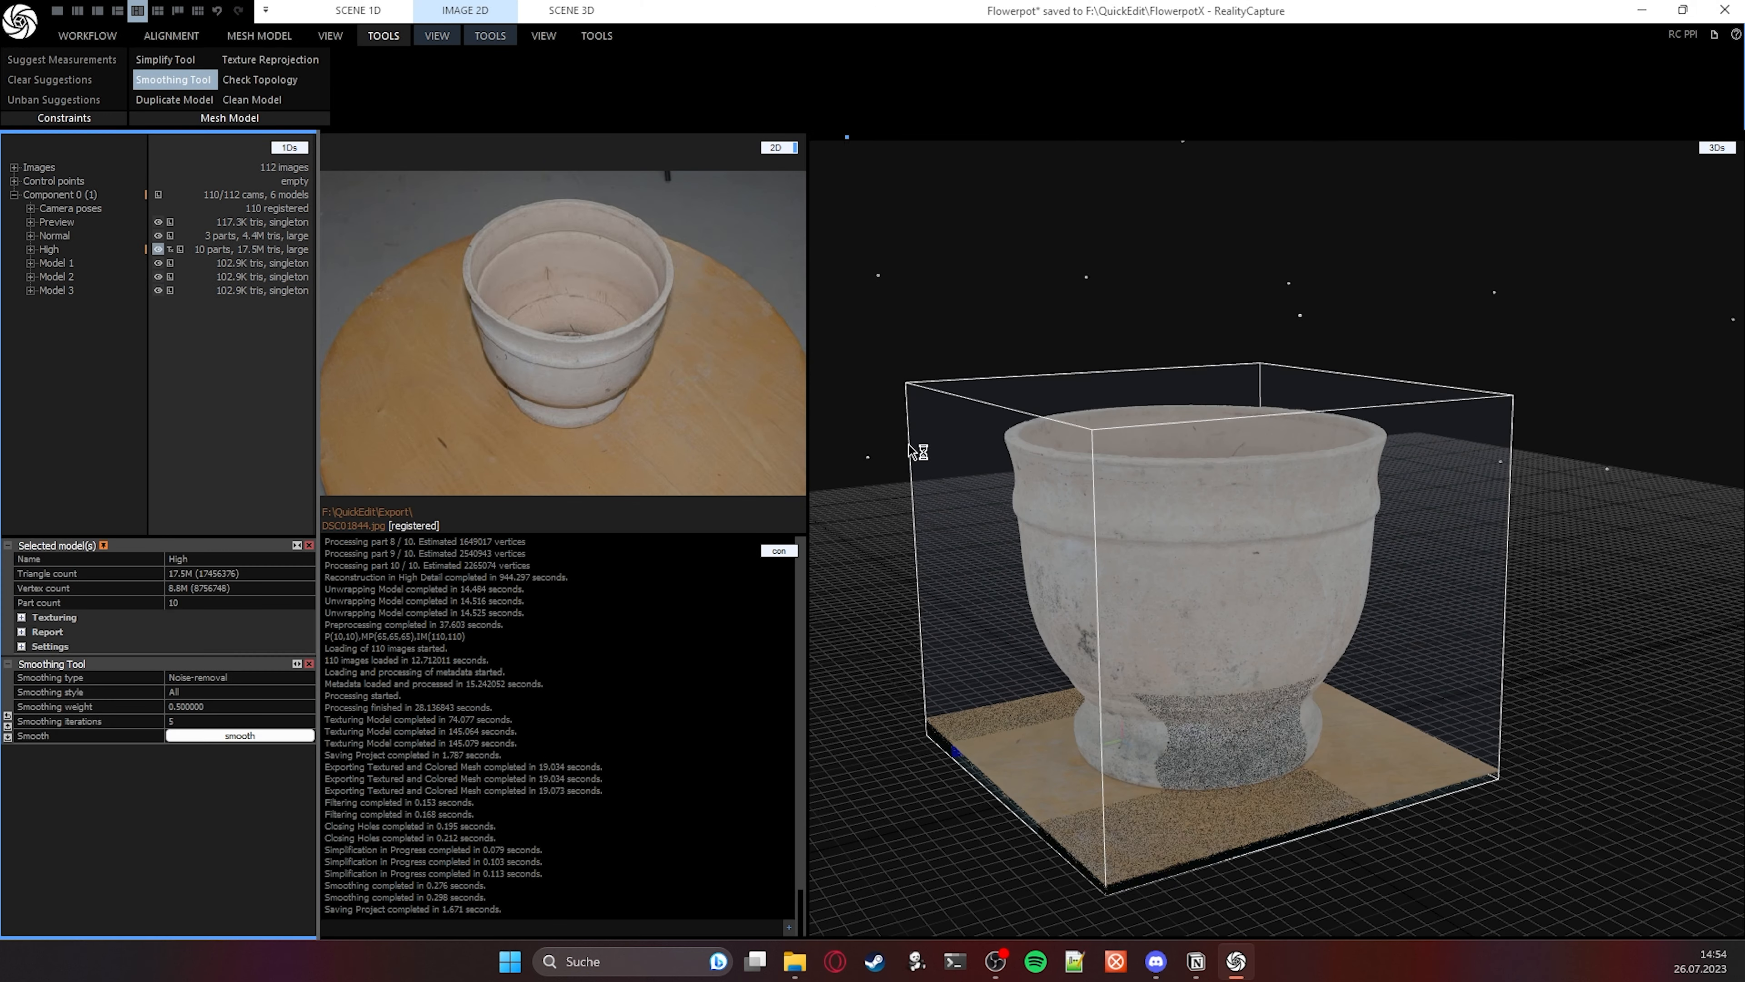
scroll(1165, 629, up, 5)
scroll(1202, 605, down, 6)
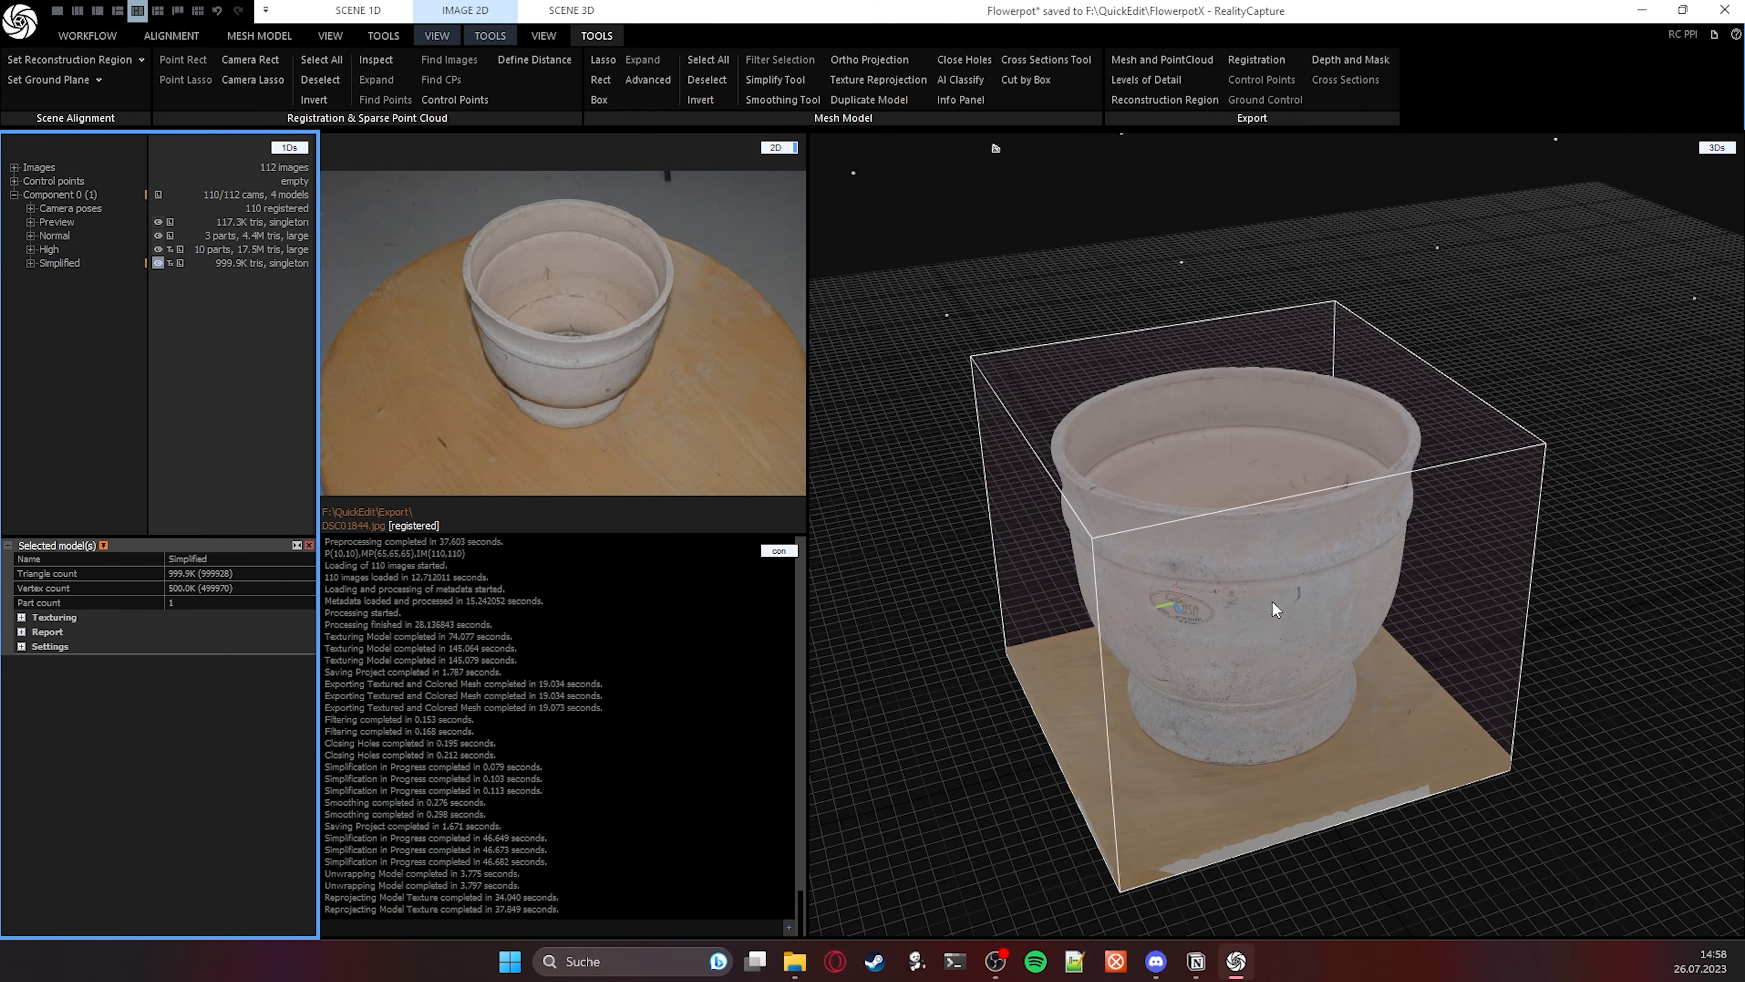
drag(1274, 612, 1227, 539)
scroll(1219, 662, up, 5)
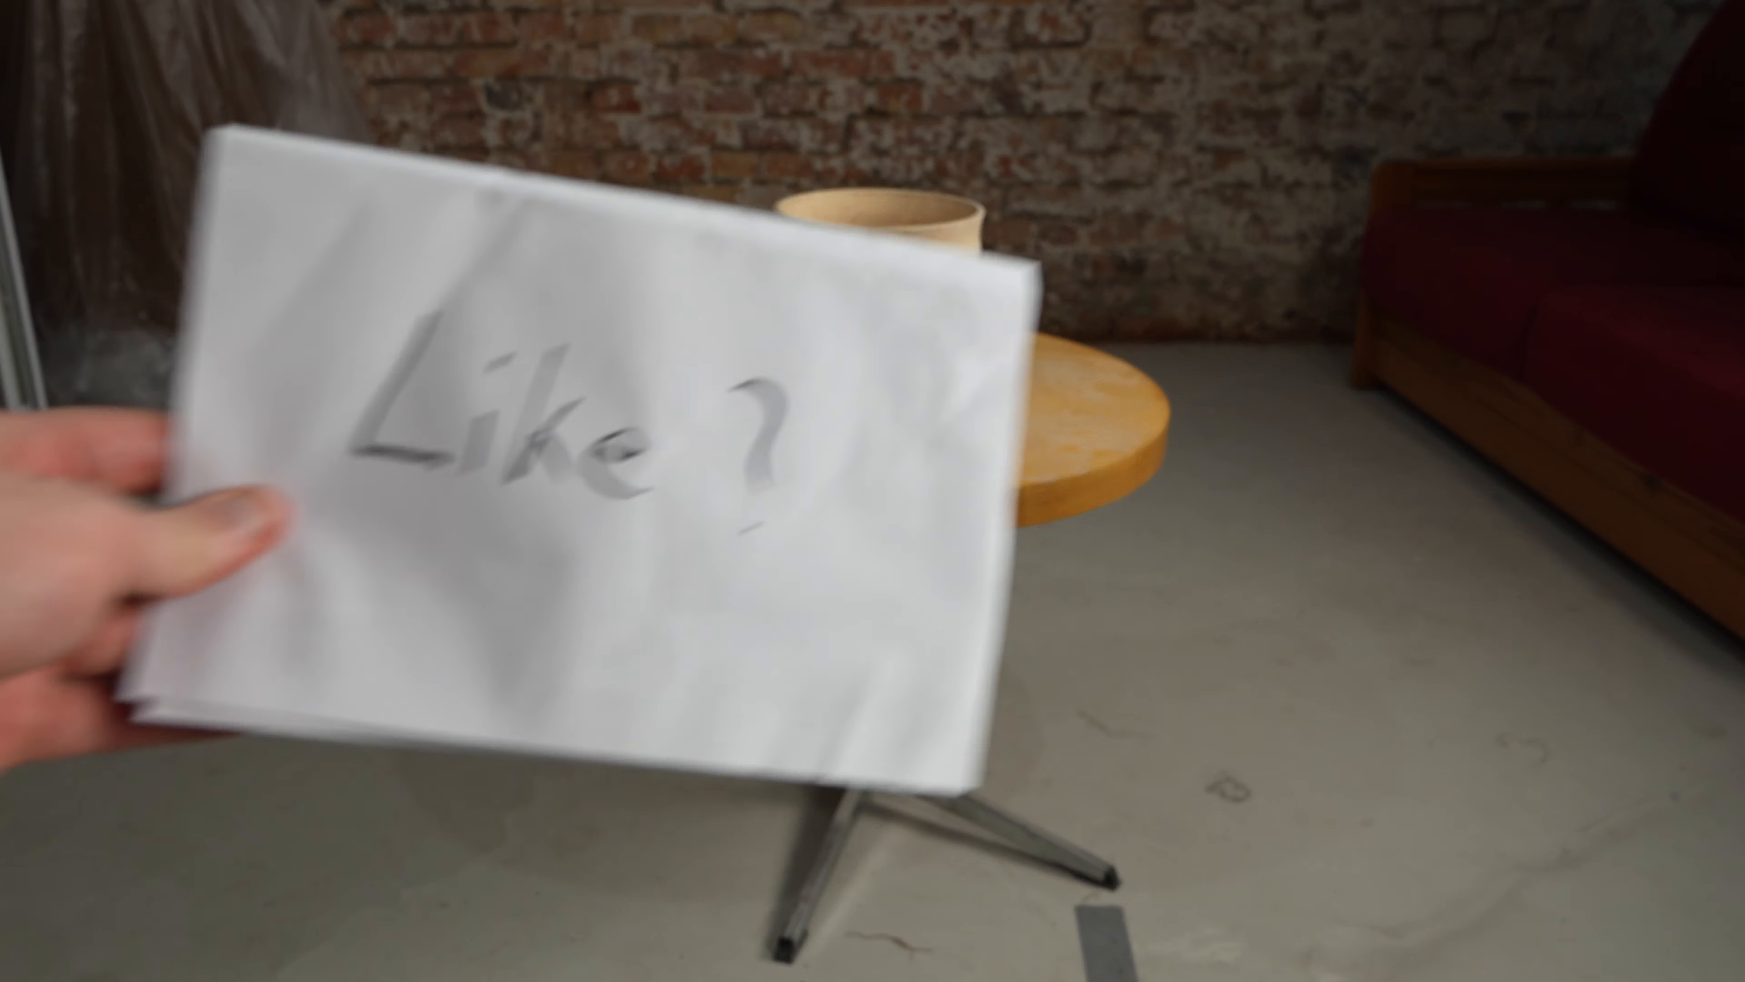